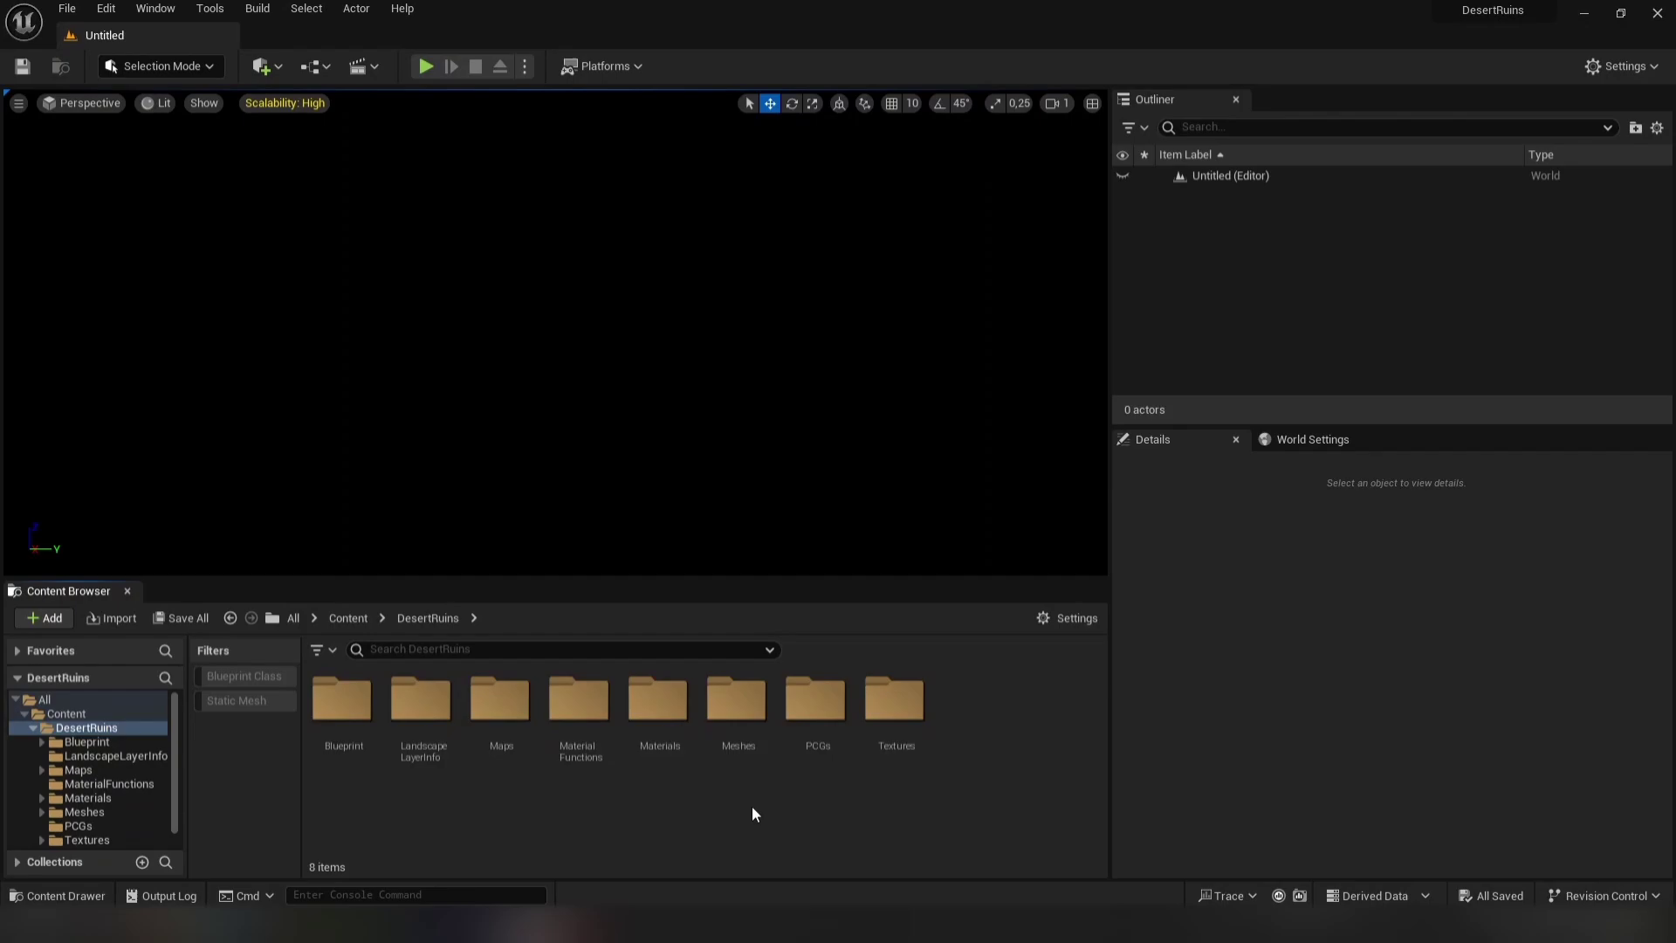
# - Open the SpawnRuins PCG graph and enable Keep Zero Density Points on the Density Filter marked by the red comment
pyautogui.doubleClick(809, 721)
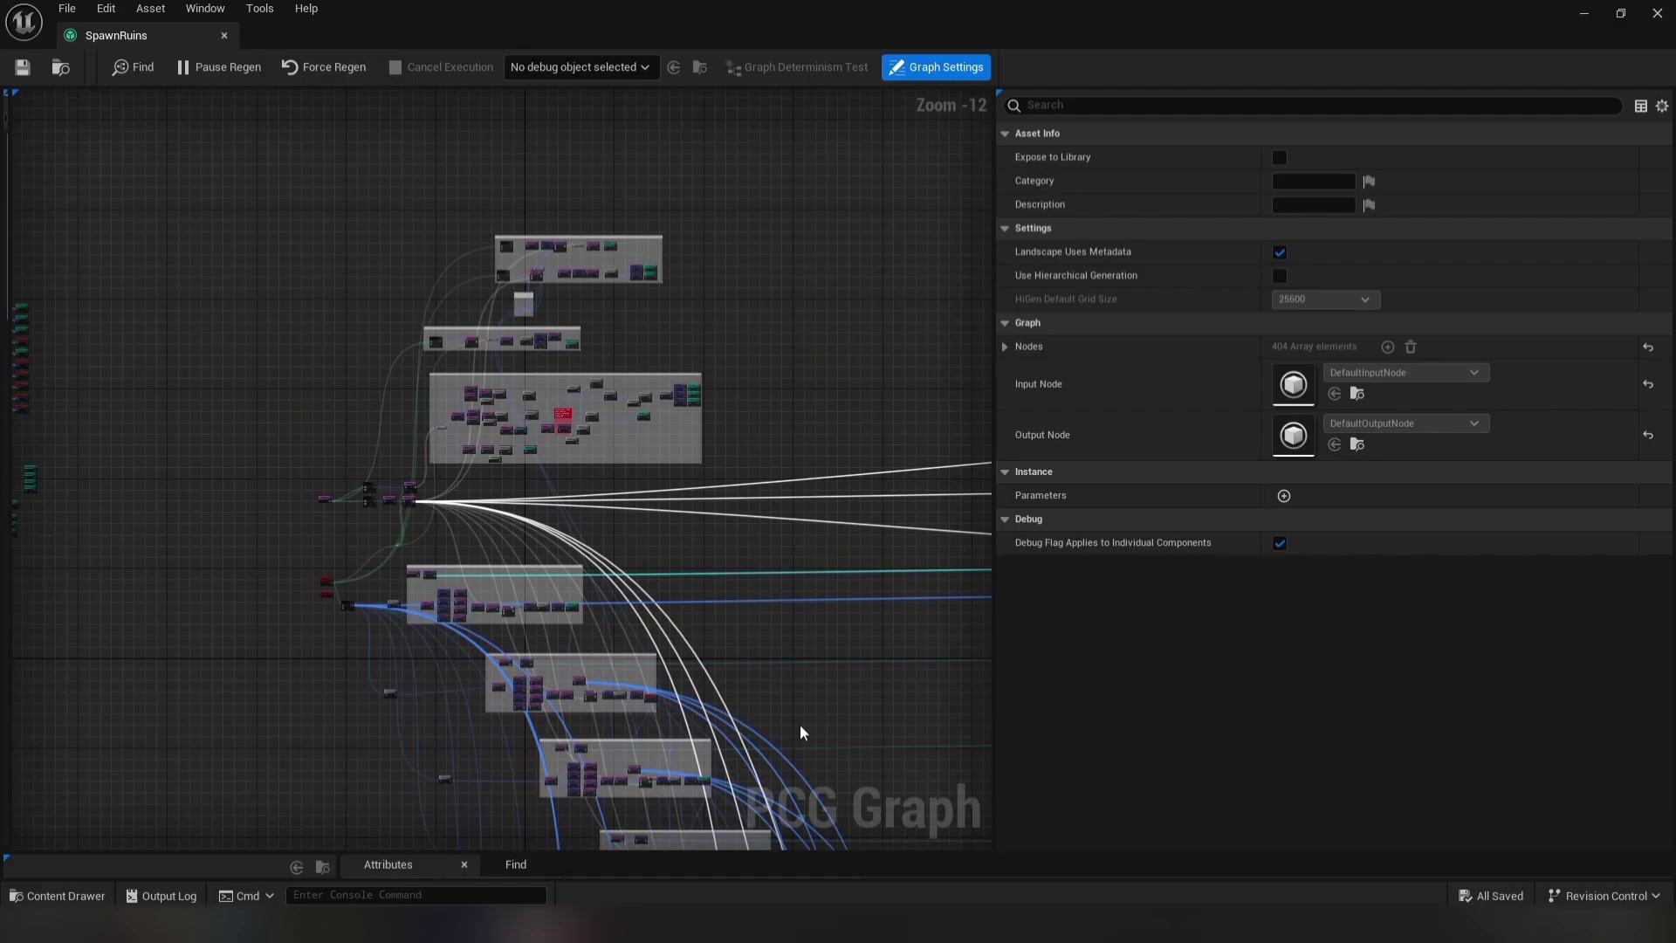
pyautogui.scroll(8, 550, 431)
pyautogui.scroll(2, 594, 422)
pyautogui.click(535, 409)
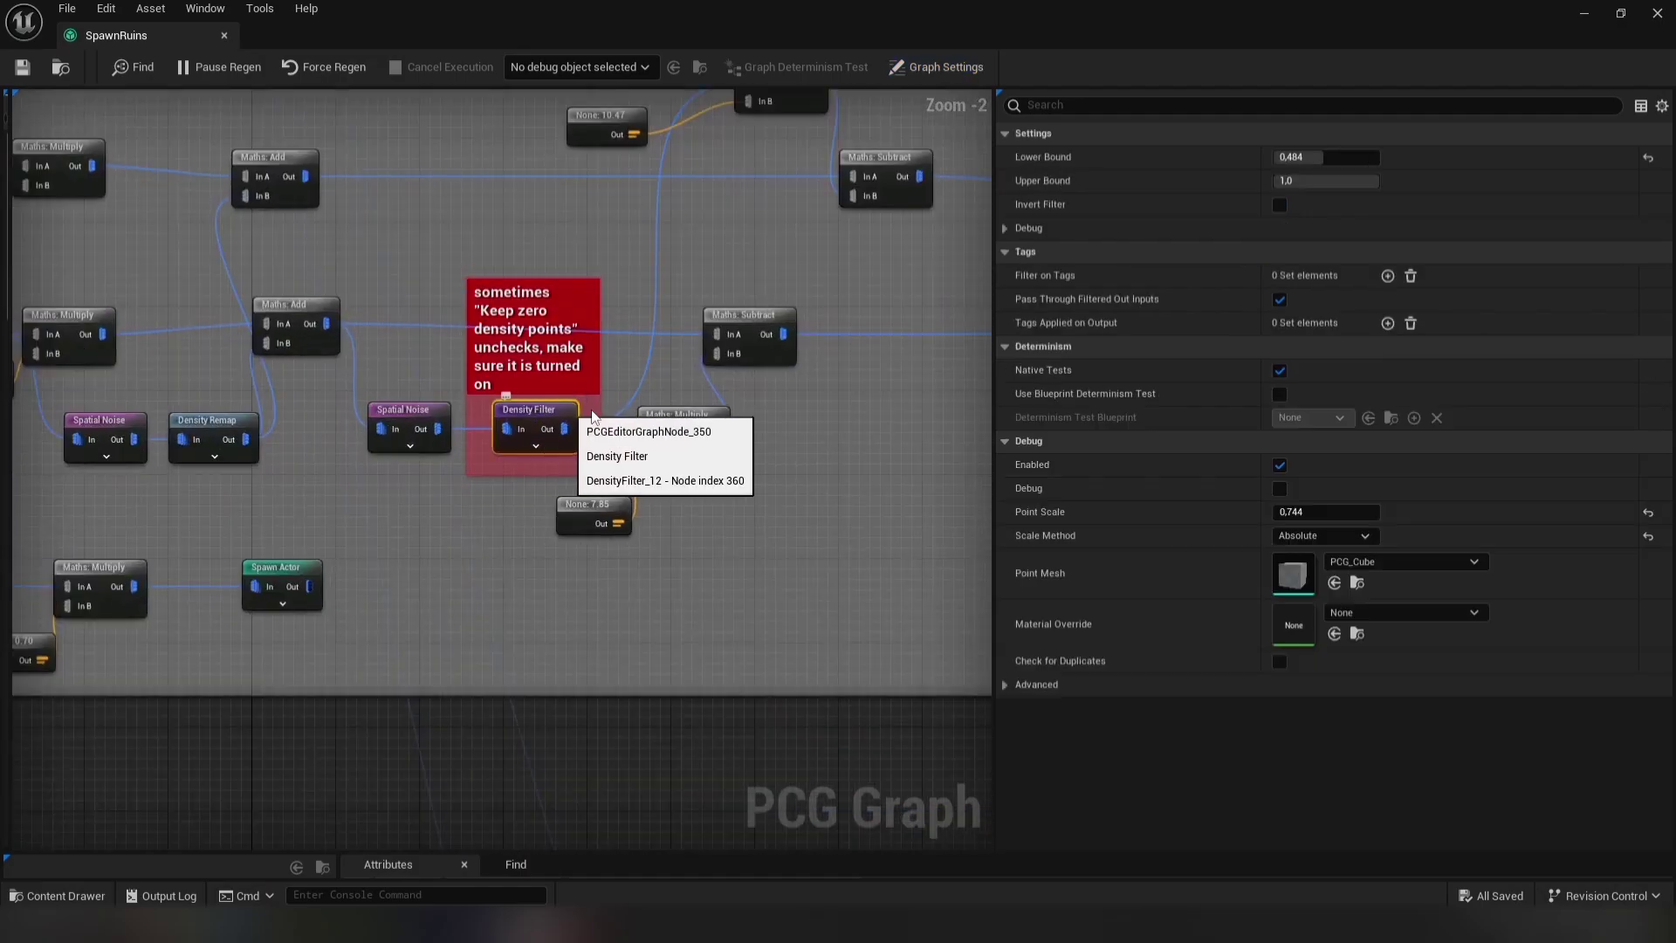
pyautogui.click(1004, 228)
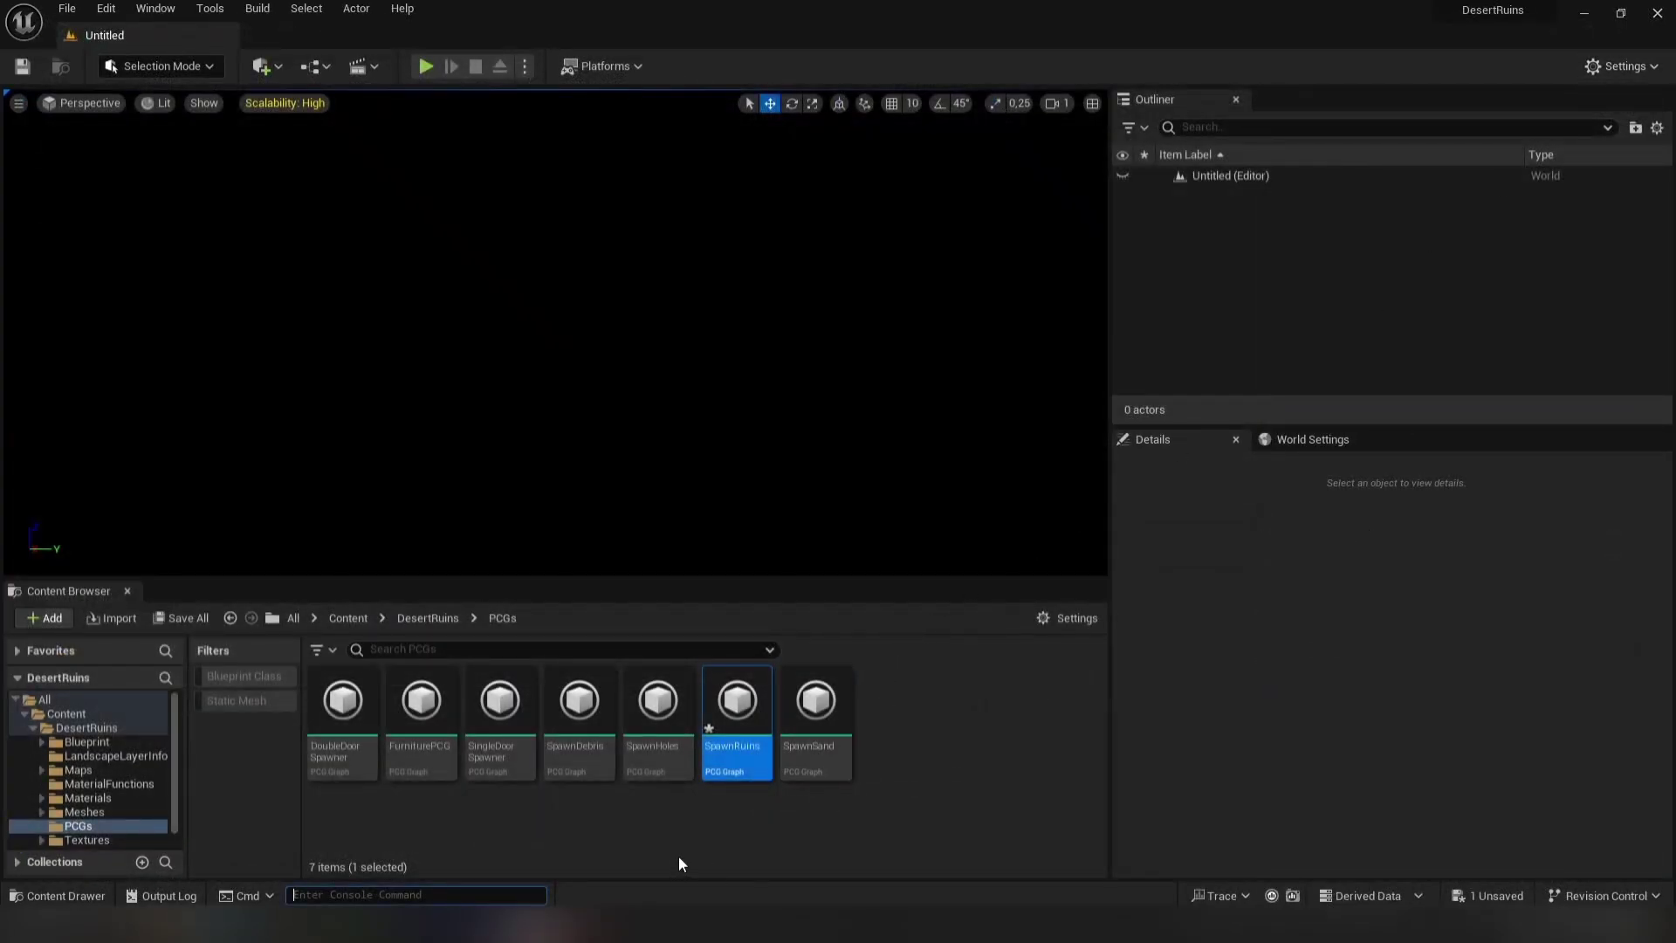
# - In the SpawnDebris graph, enable Keep Zero Density Points on the red-marked Density Filter and select the marked Intersection node
pyautogui.click(564, 733)
pyautogui.doubleClick(564, 735)
pyautogui.scroll(3, 588, 469)
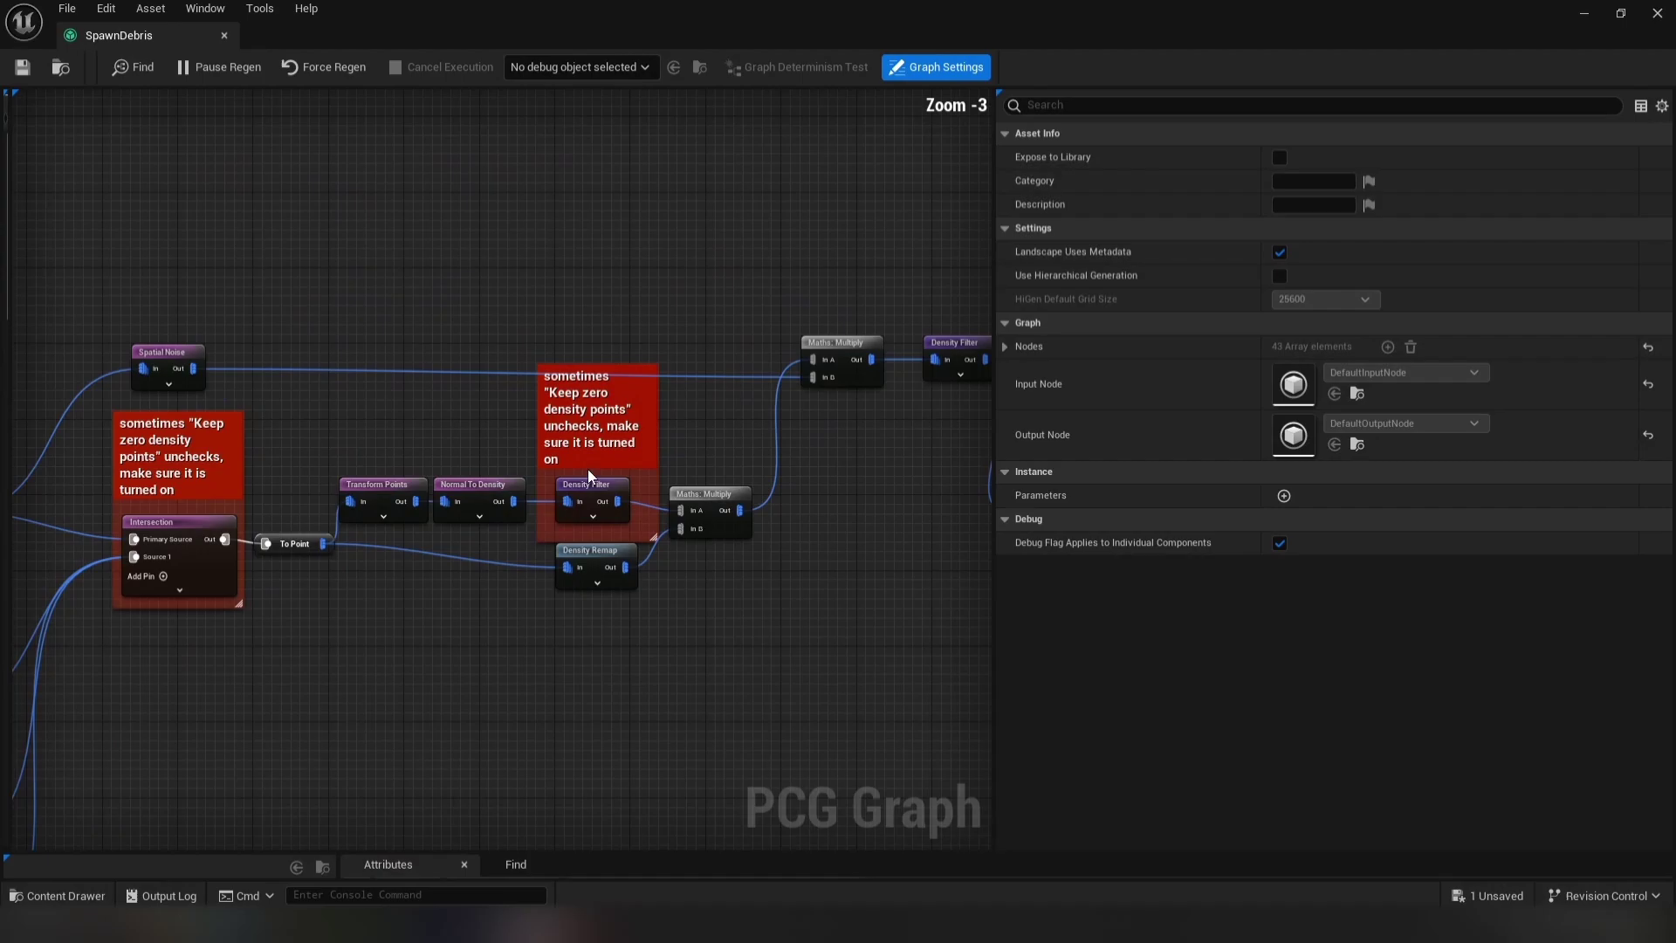
pyautogui.click(599, 495)
pyautogui.click(1278, 252)
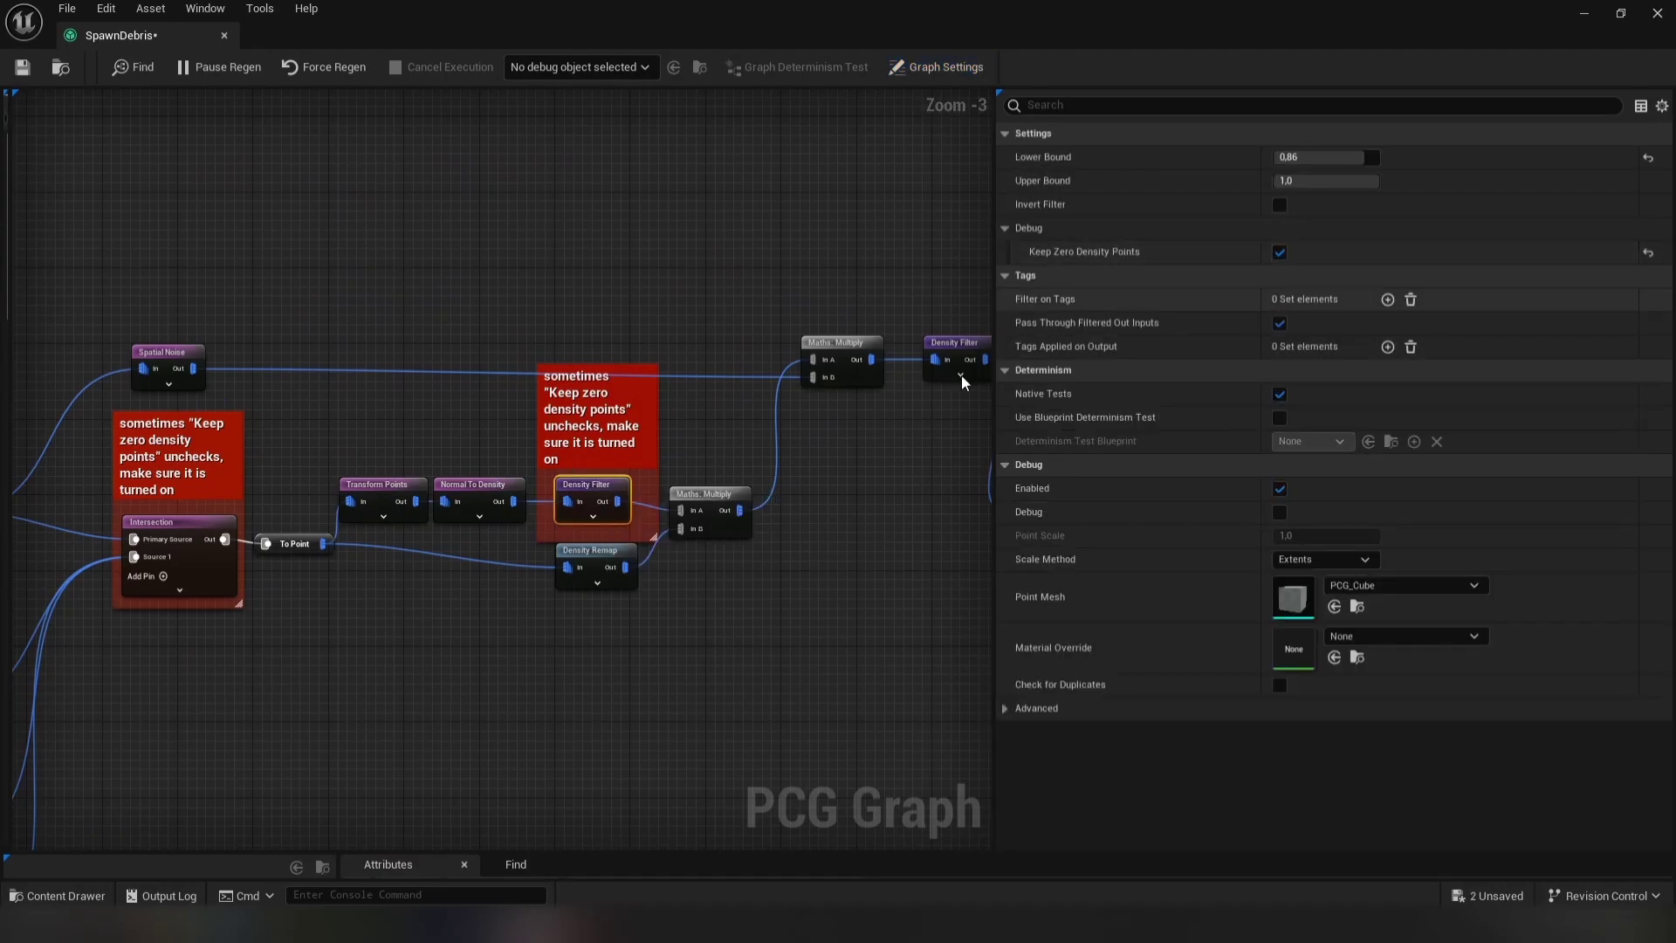
pyautogui.click(164, 527)
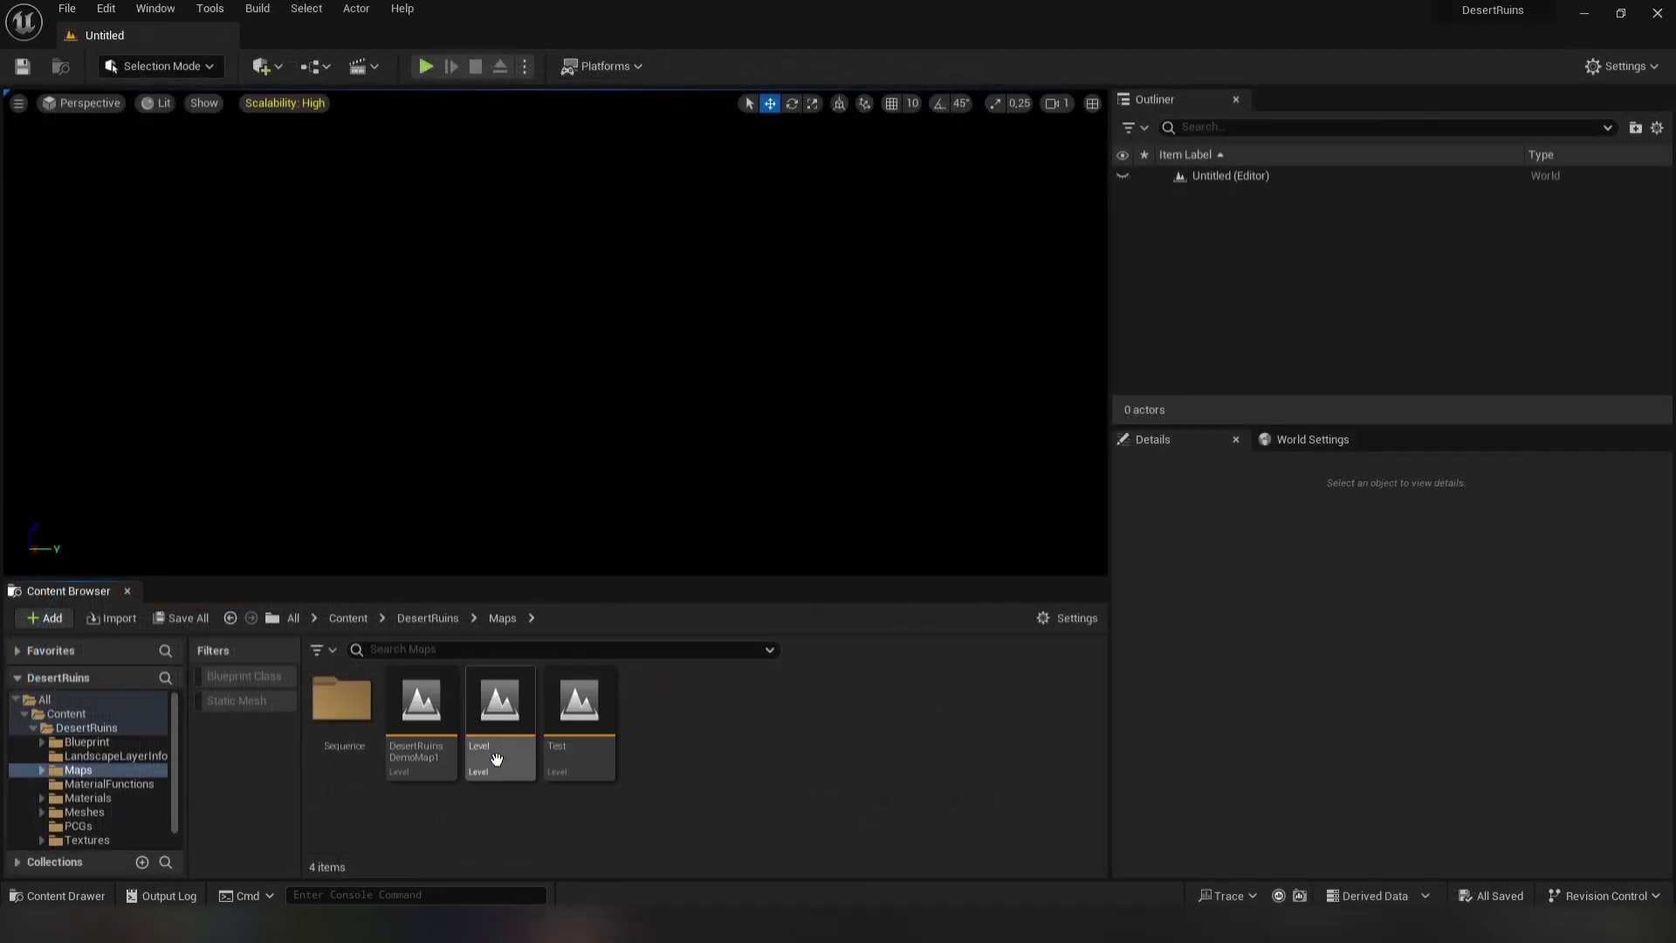
# - Open the Test level and place the SpawnRuins PCG graph on its landscape
pyautogui.doubleClick(578, 711)
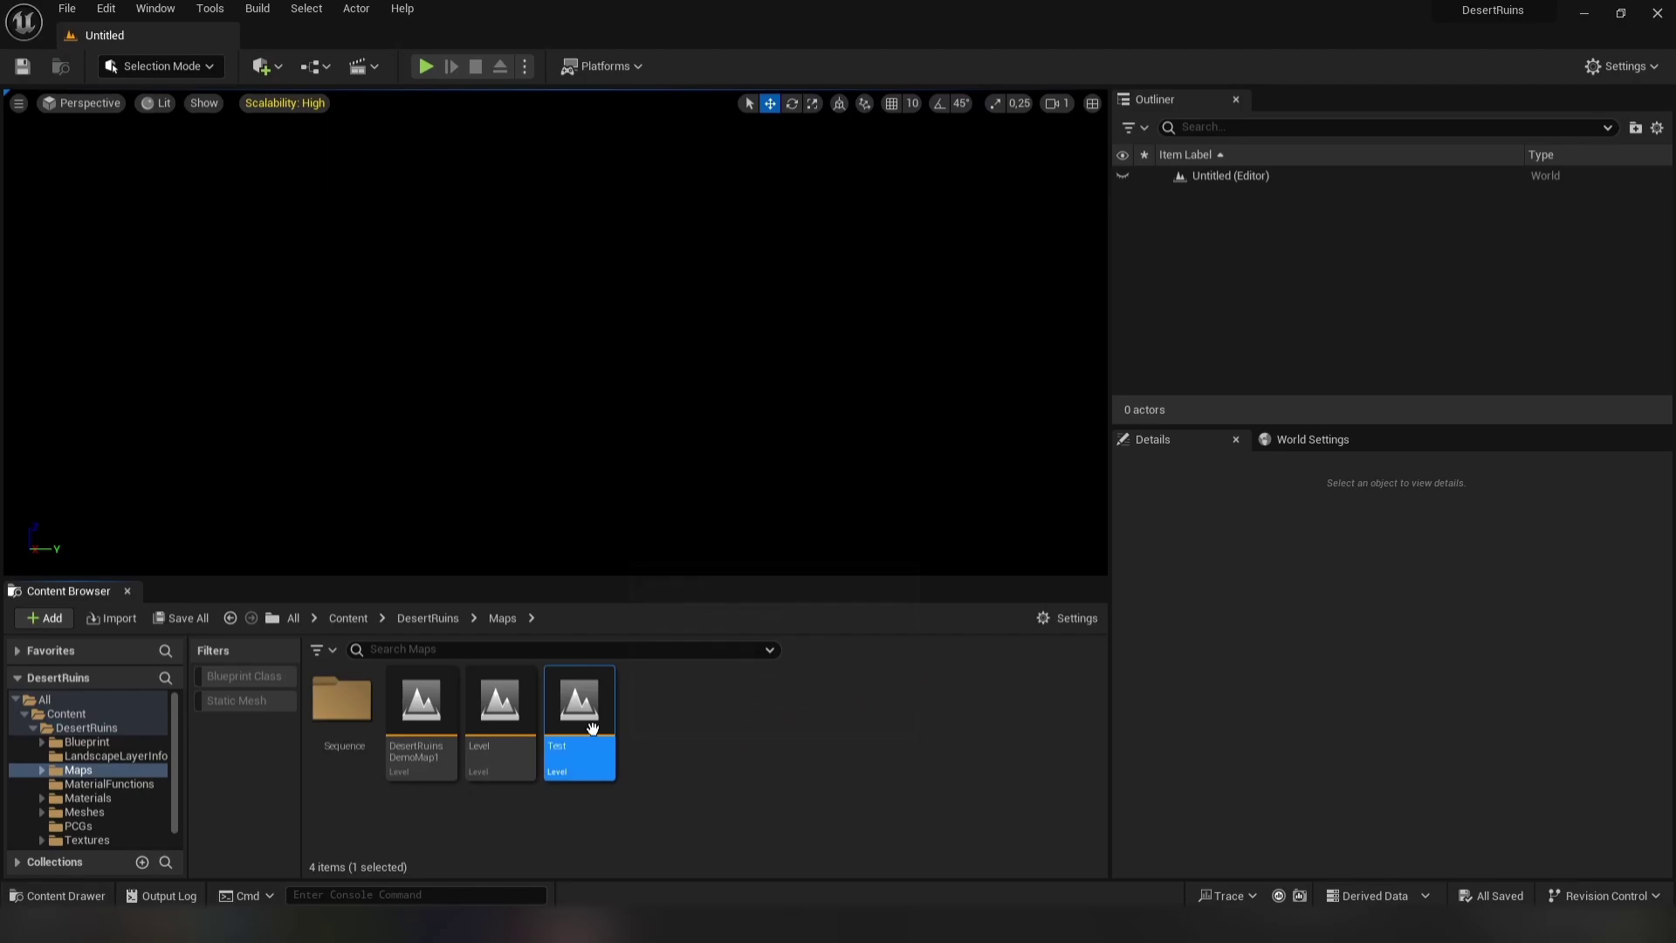
pyautogui.click(77, 825)
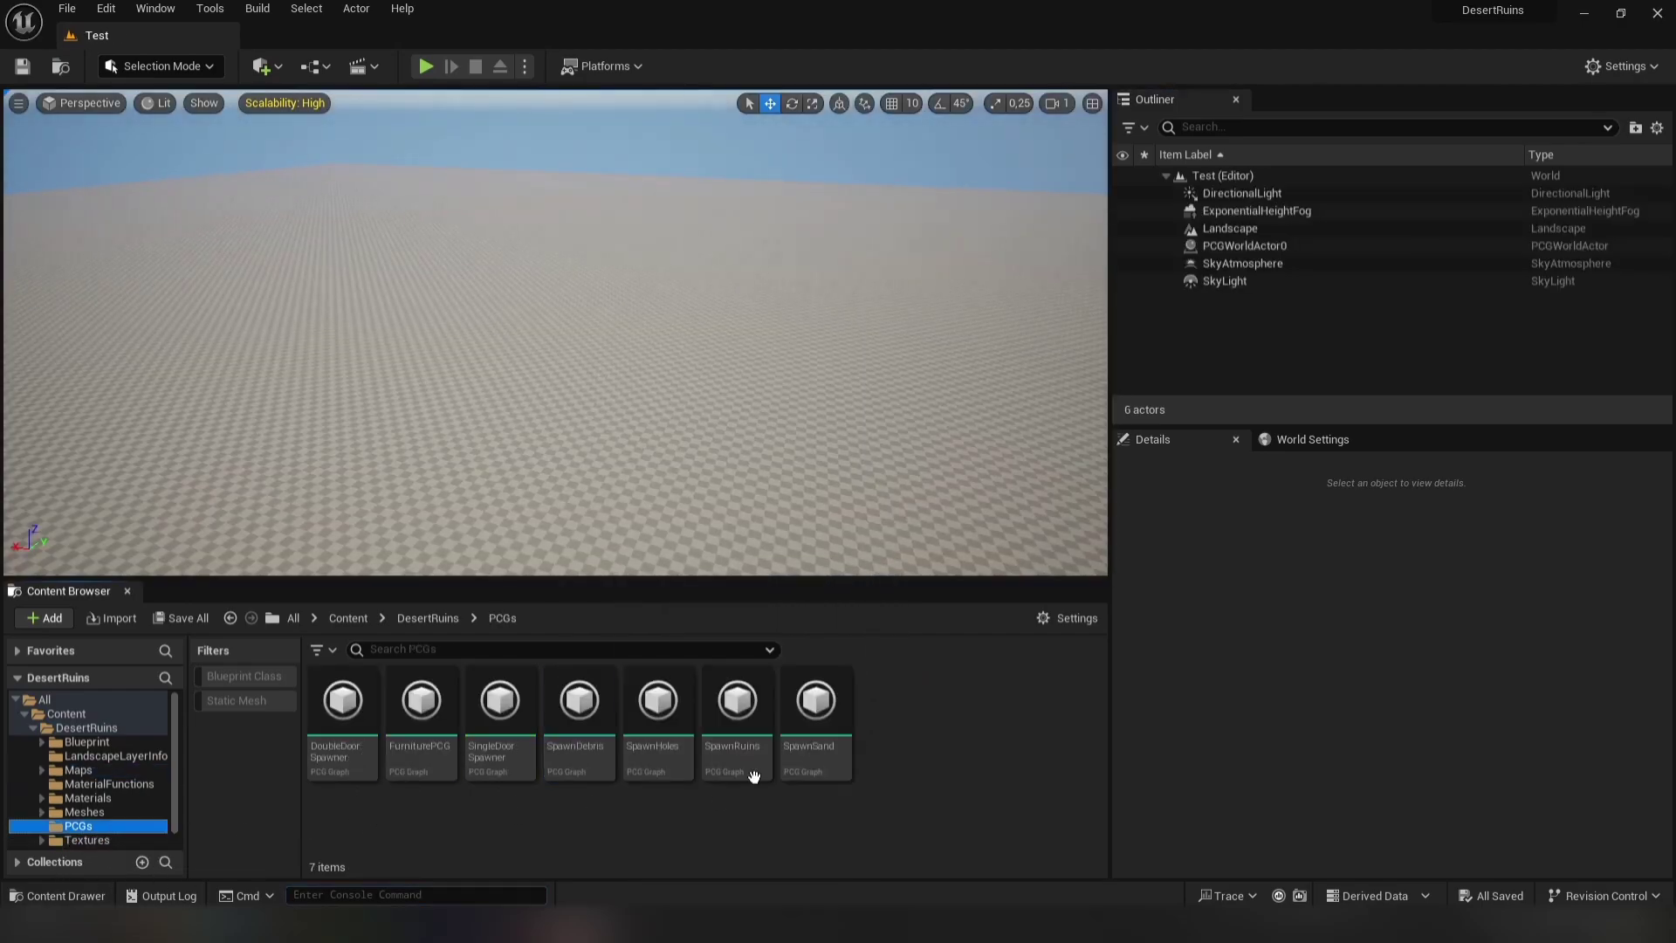
pyautogui.moveTo(739, 741); pyautogui.dragTo(590, 369)
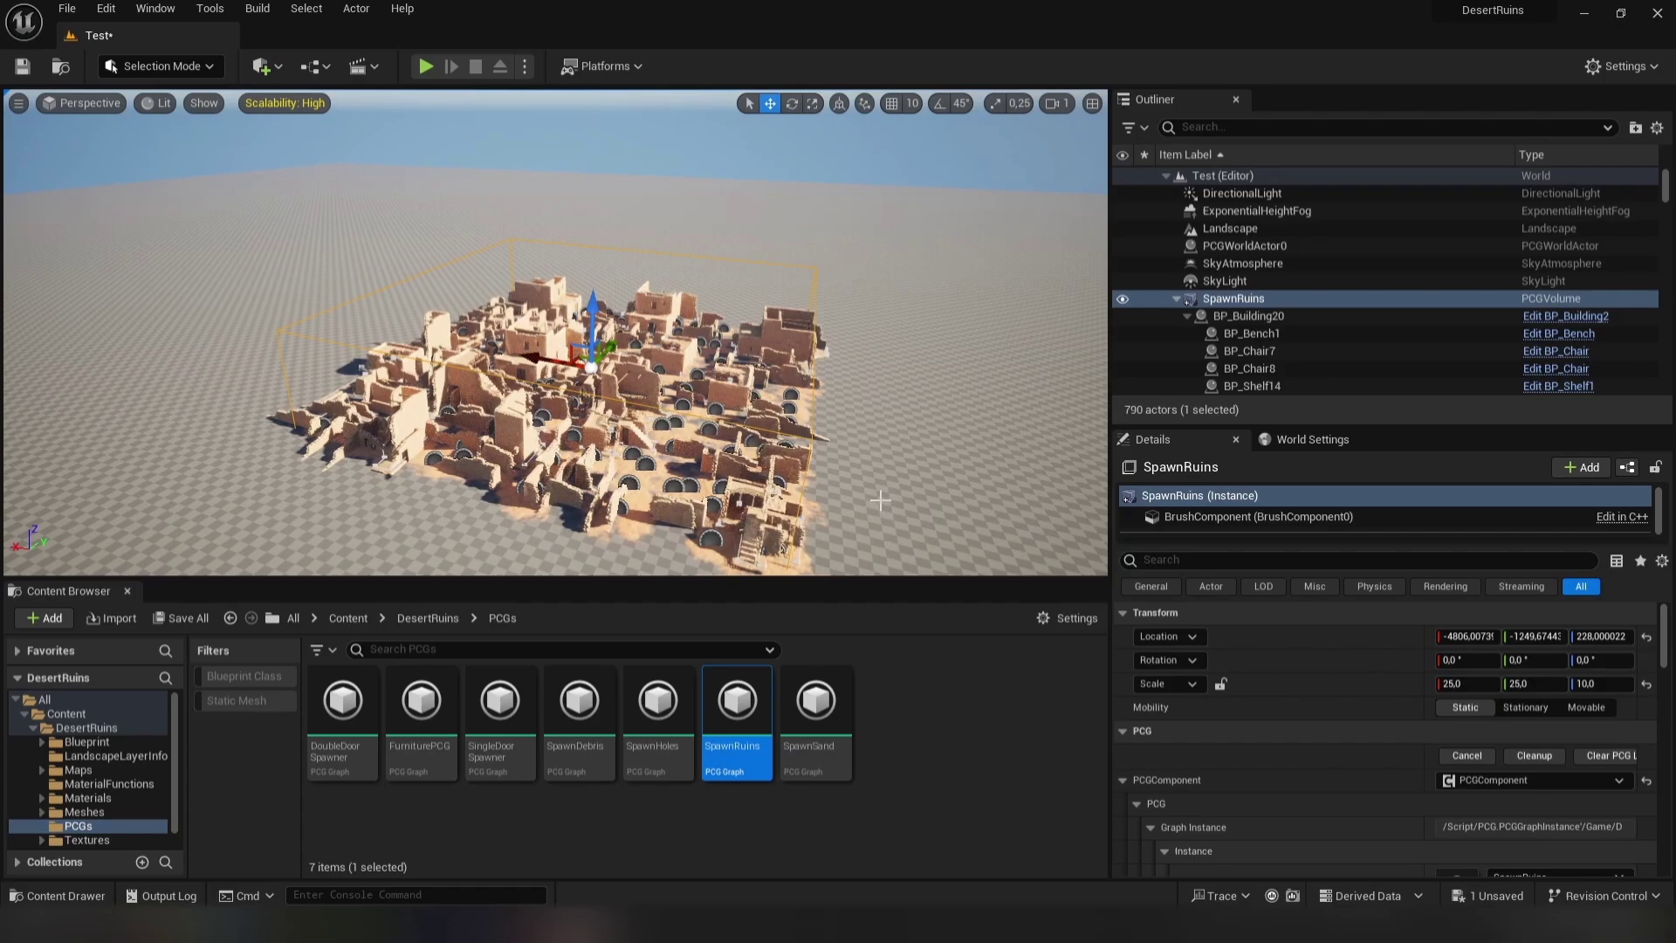
pyautogui.moveTo(880, 500); pyautogui.dragTo(899, 512, button='right')
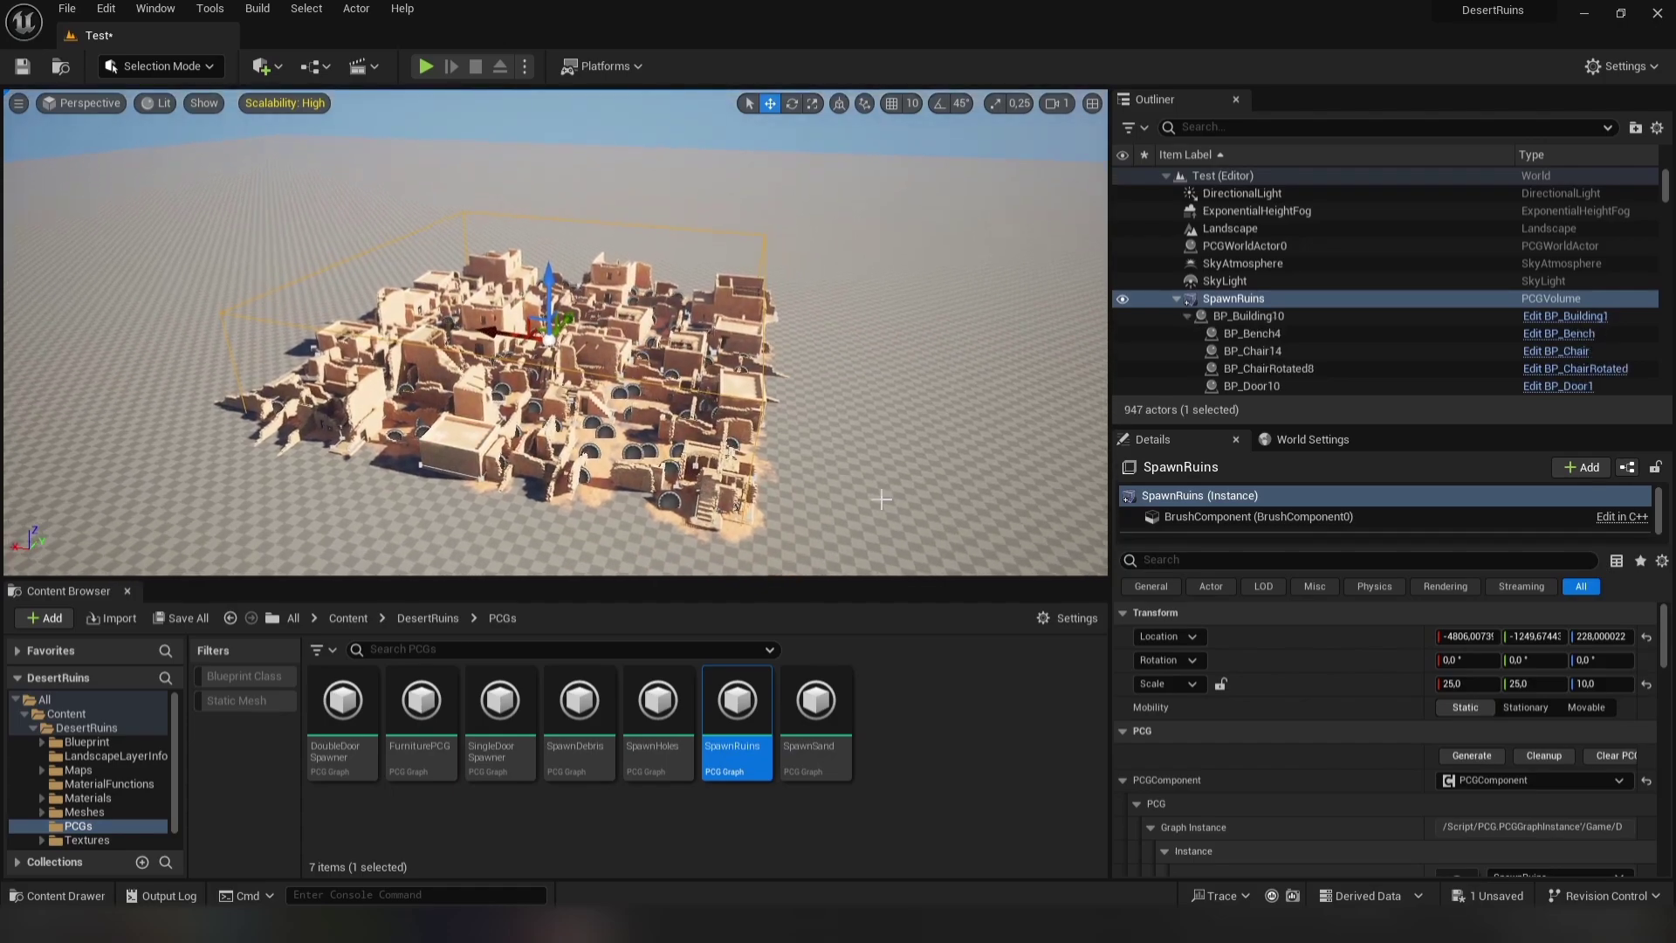
# - Clean up the generated ruins, disable Regenerate PCG volume in editor, and set the Generation Trigger to Generate on Demand
pyautogui.click(1553, 755)
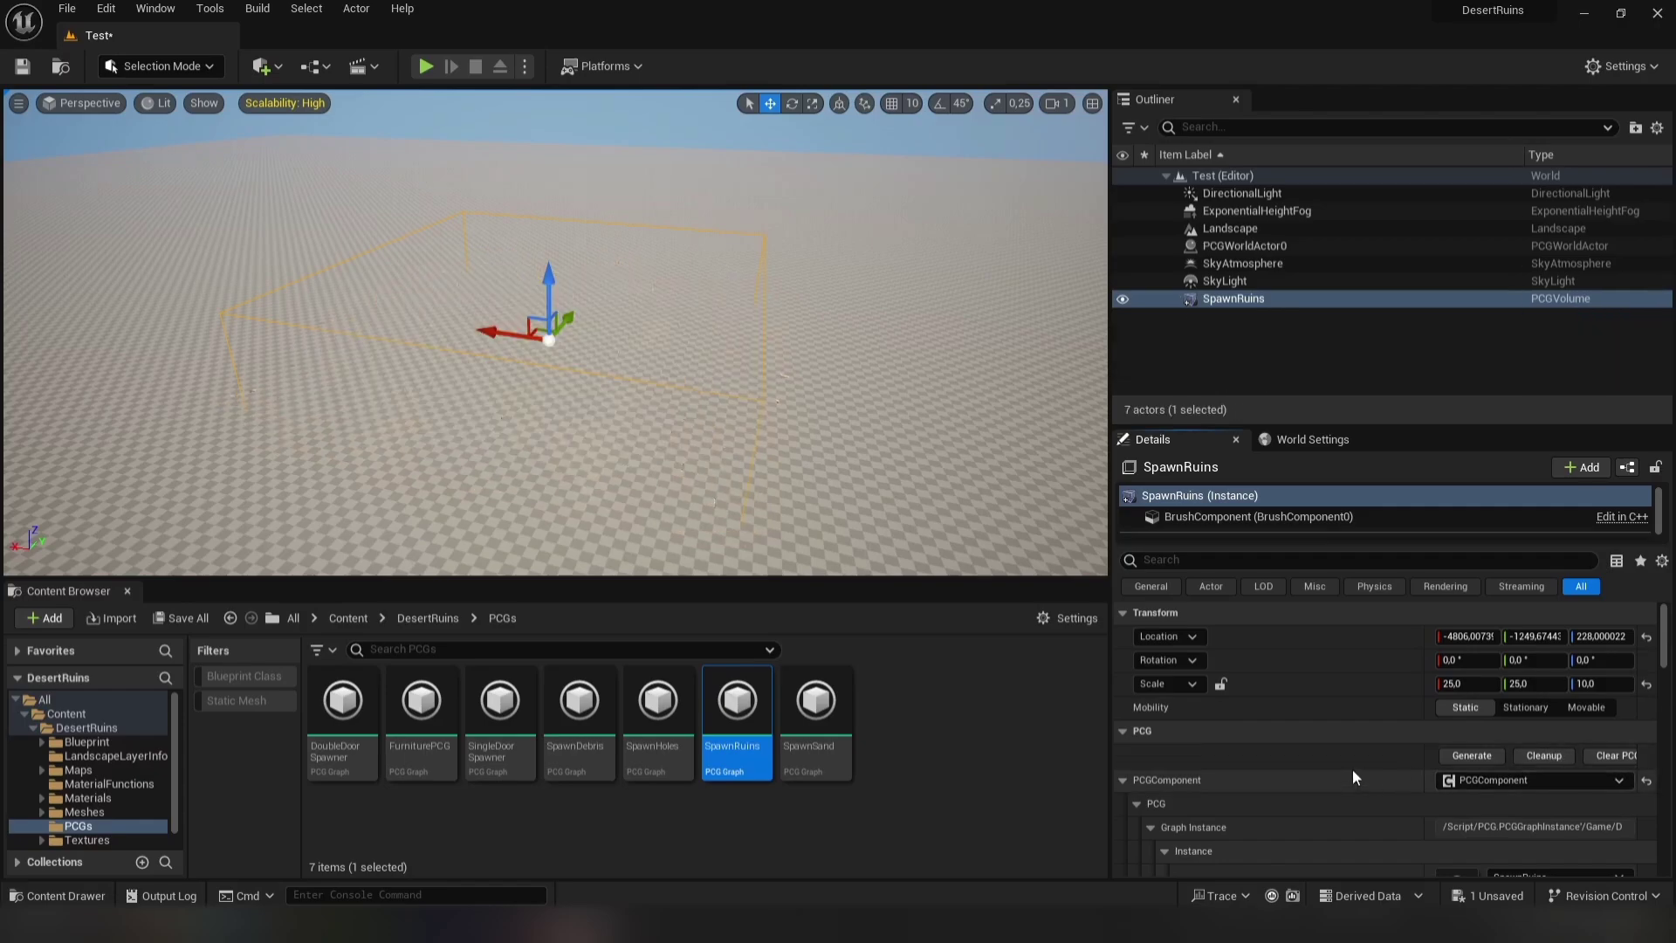
pyautogui.scroll(-3, 1264, 758)
pyautogui.scroll(-2, 1131, 744)
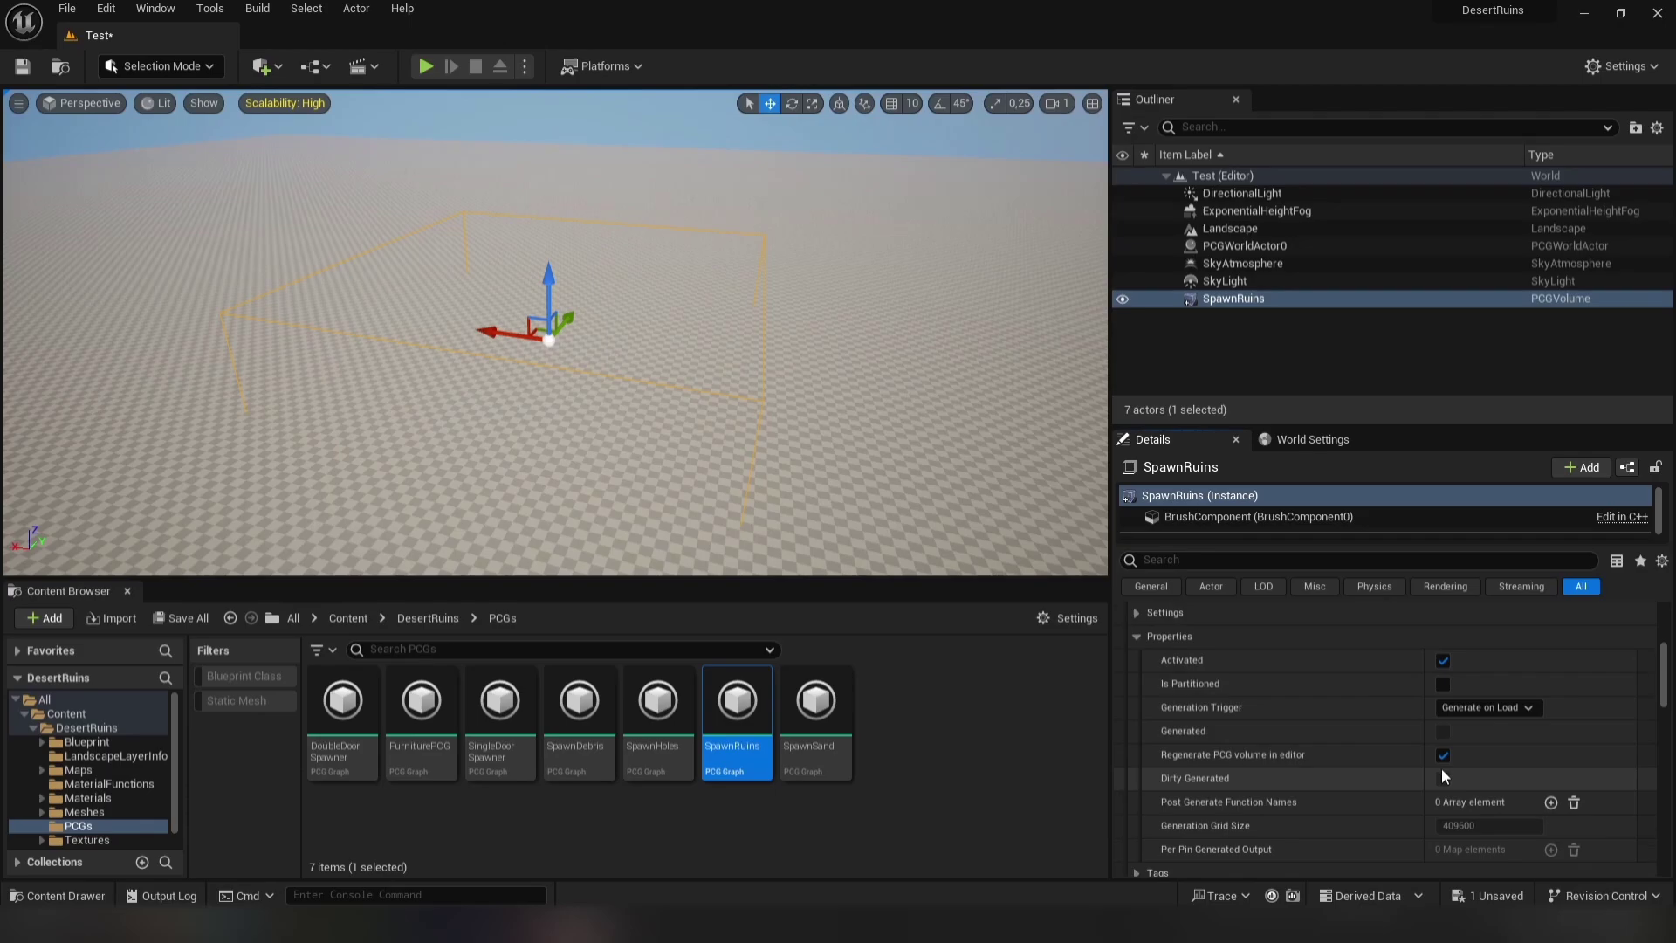
pyautogui.click(1468, 709)
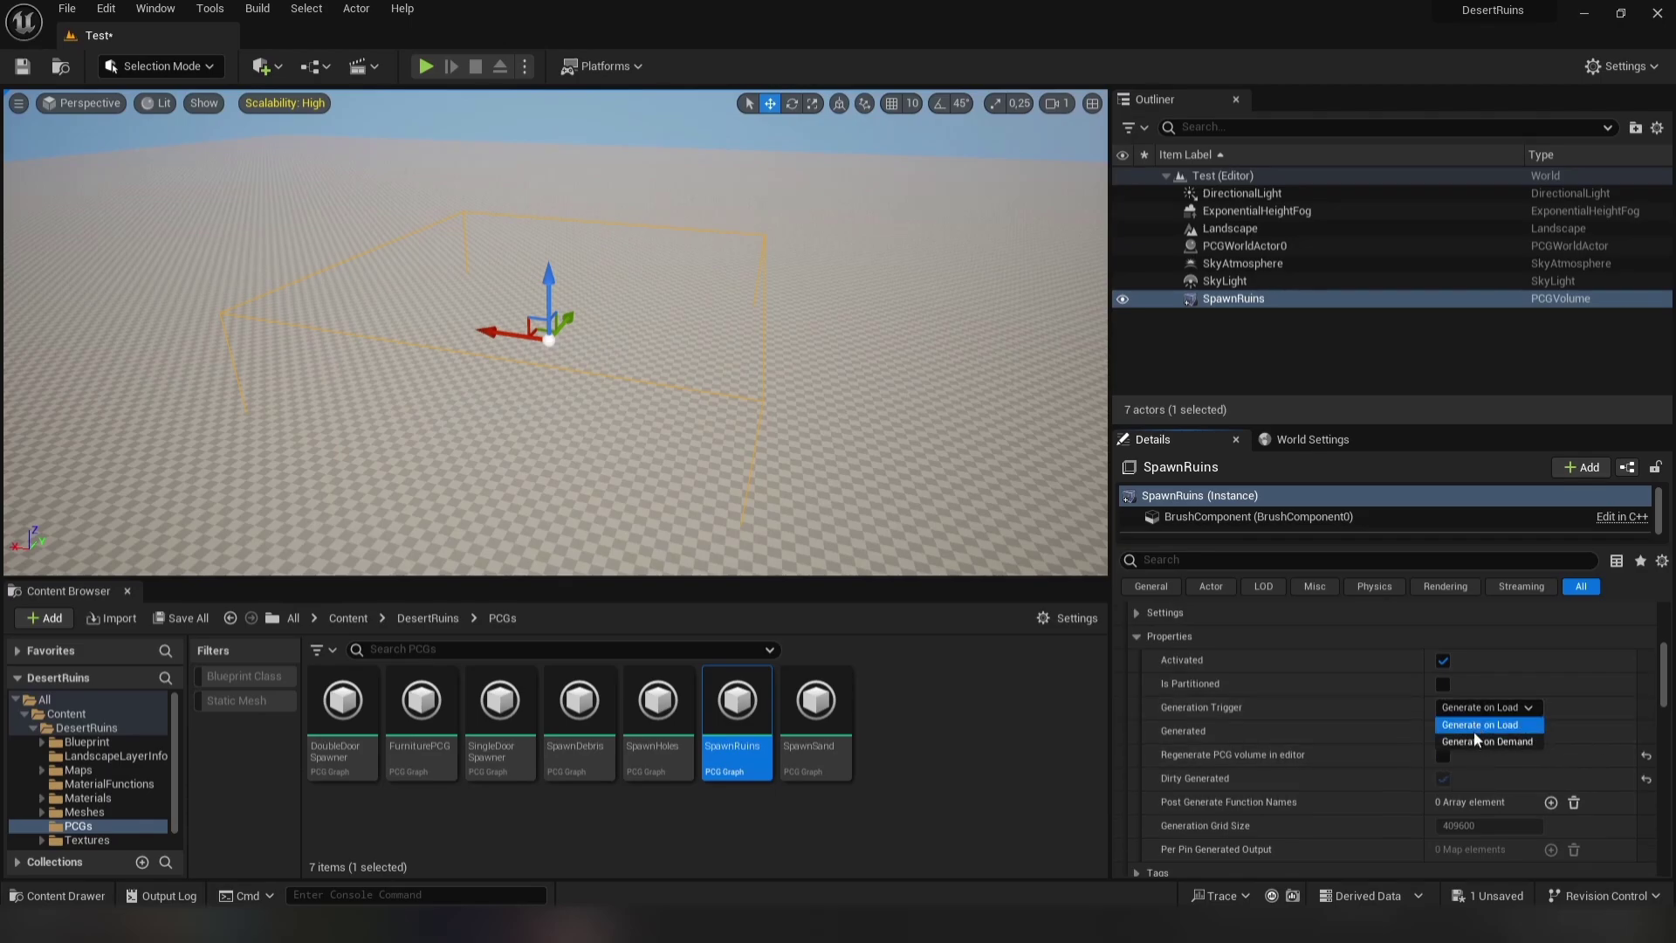
pyautogui.click(1473, 730)
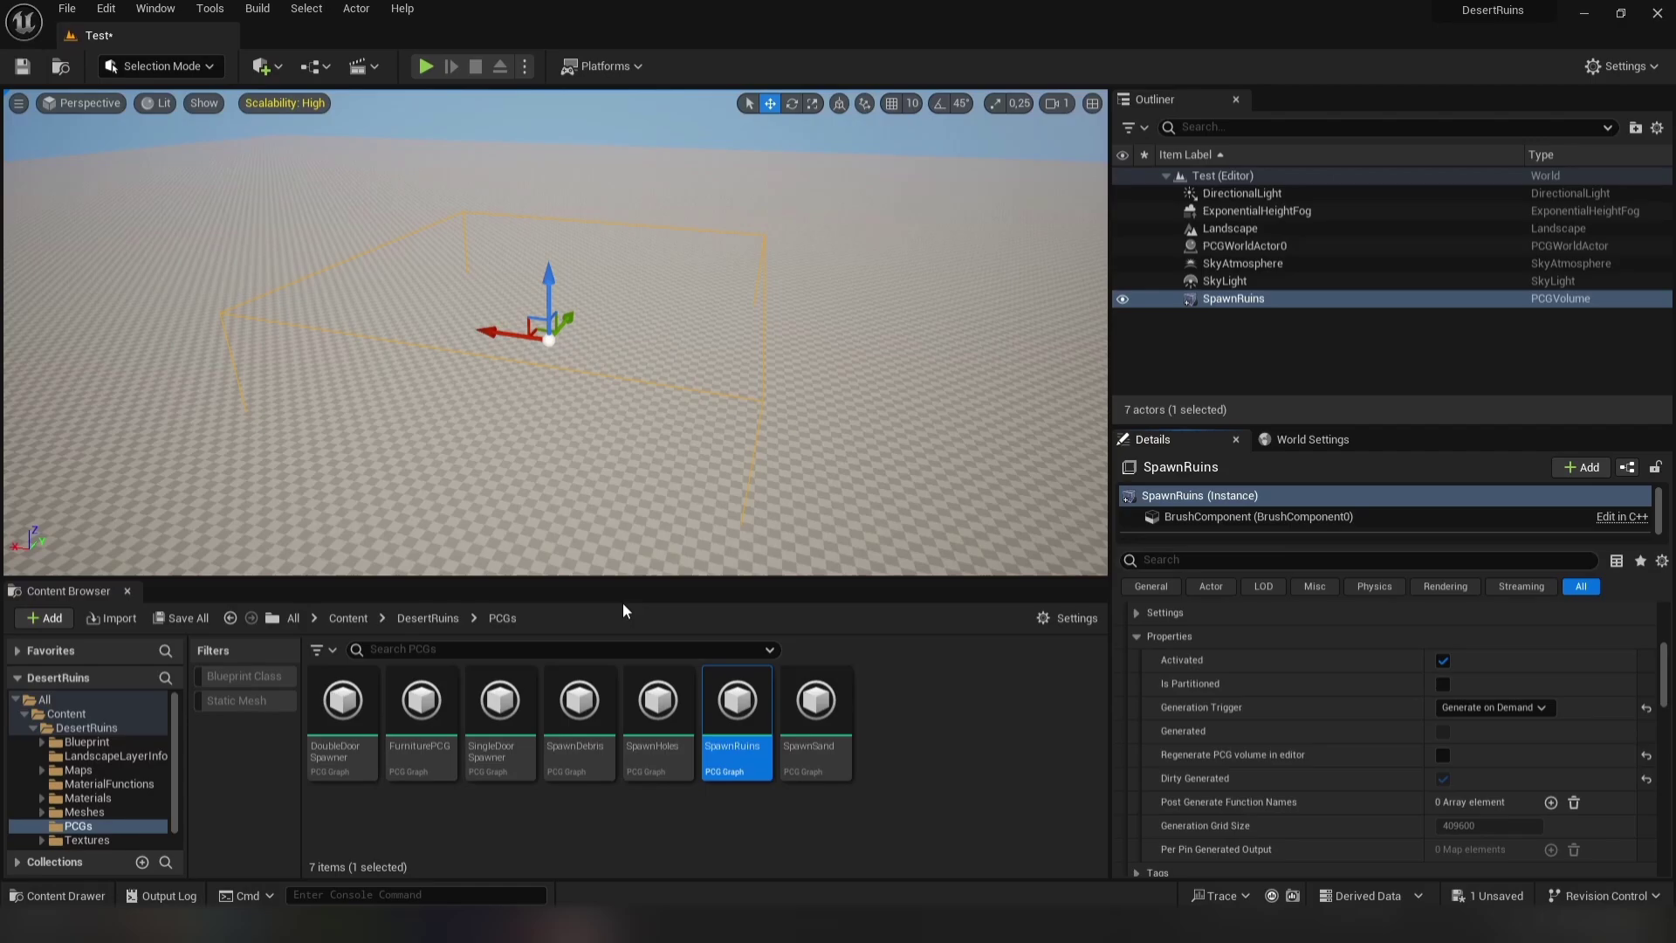
# - Scale the SpawnRuins volume to about 21.3 by 22.1 in X and Y and reposition it on the landscape
pyautogui.moveTo(643, 580); pyautogui.dragTo(626, 780)
pyautogui.moveTo(543, 489)
pyautogui.mouseDown(button='right')
pyautogui.moveTo(602, 506)
pyautogui.moveTo(543, 489)
pyautogui.mouseUp(button='right')
pyautogui.press('r')
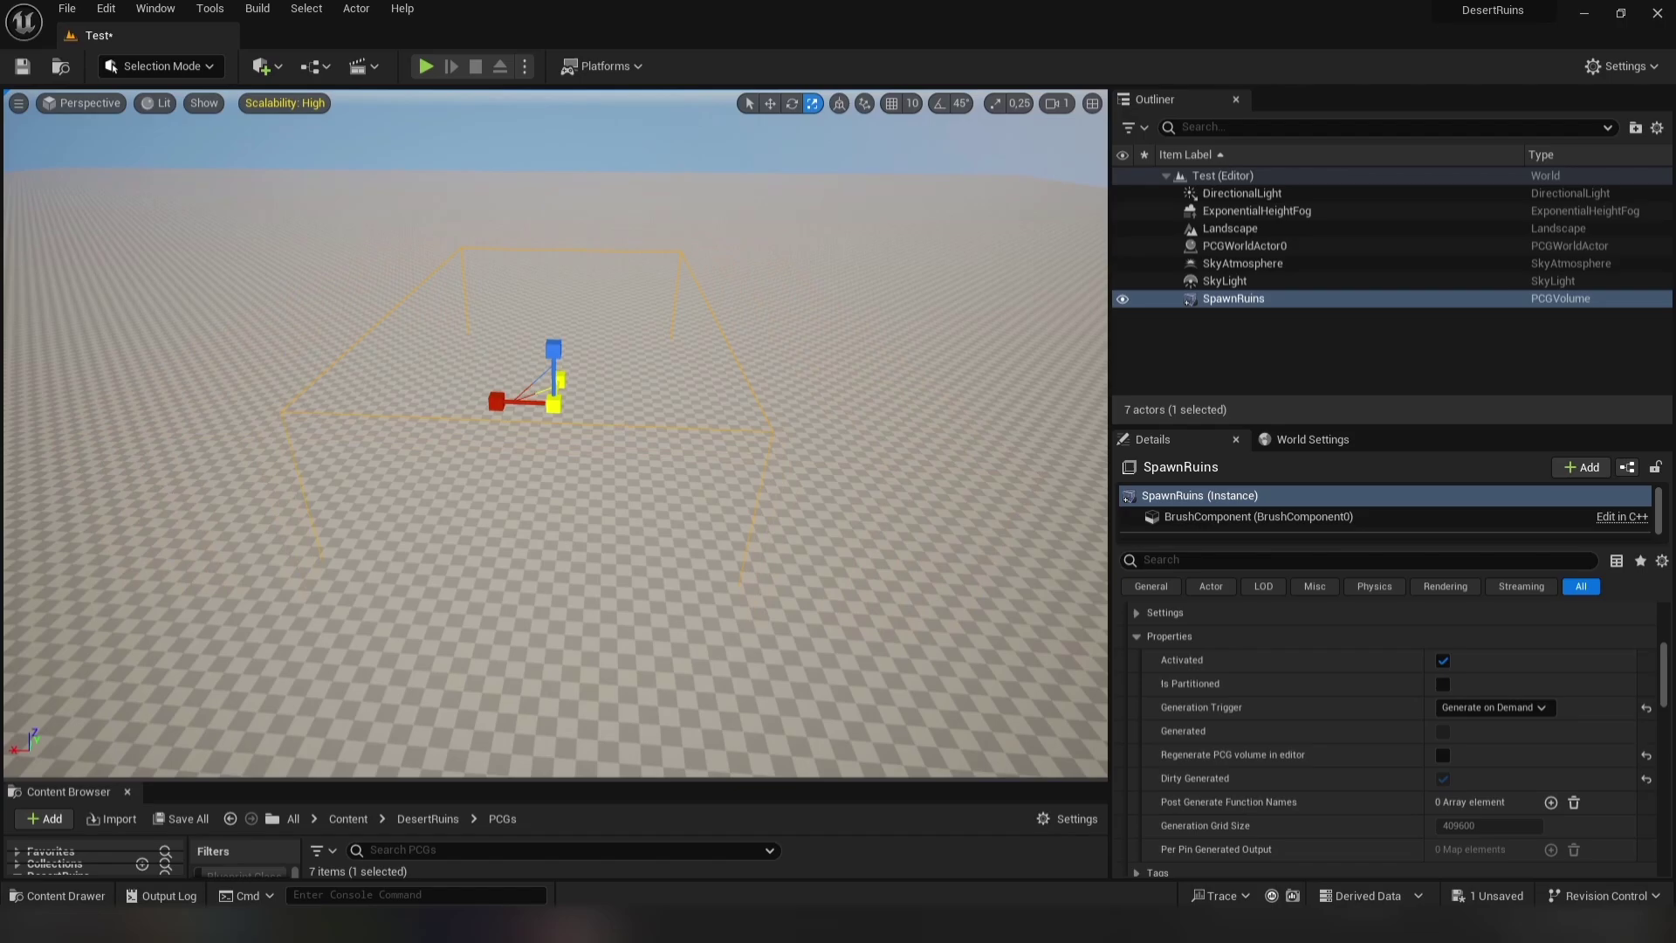
pyautogui.press('a')
pyautogui.moveTo(539, 401)
pyautogui.mouseDown(button='right')
pyautogui.moveTo(524, 401)
pyautogui.moveTo(594, 410)
pyautogui.moveTo(540, 401)
pyautogui.mouseUp(button='right')
pyautogui.scroll(2, 540, 401)
pyautogui.press('w')
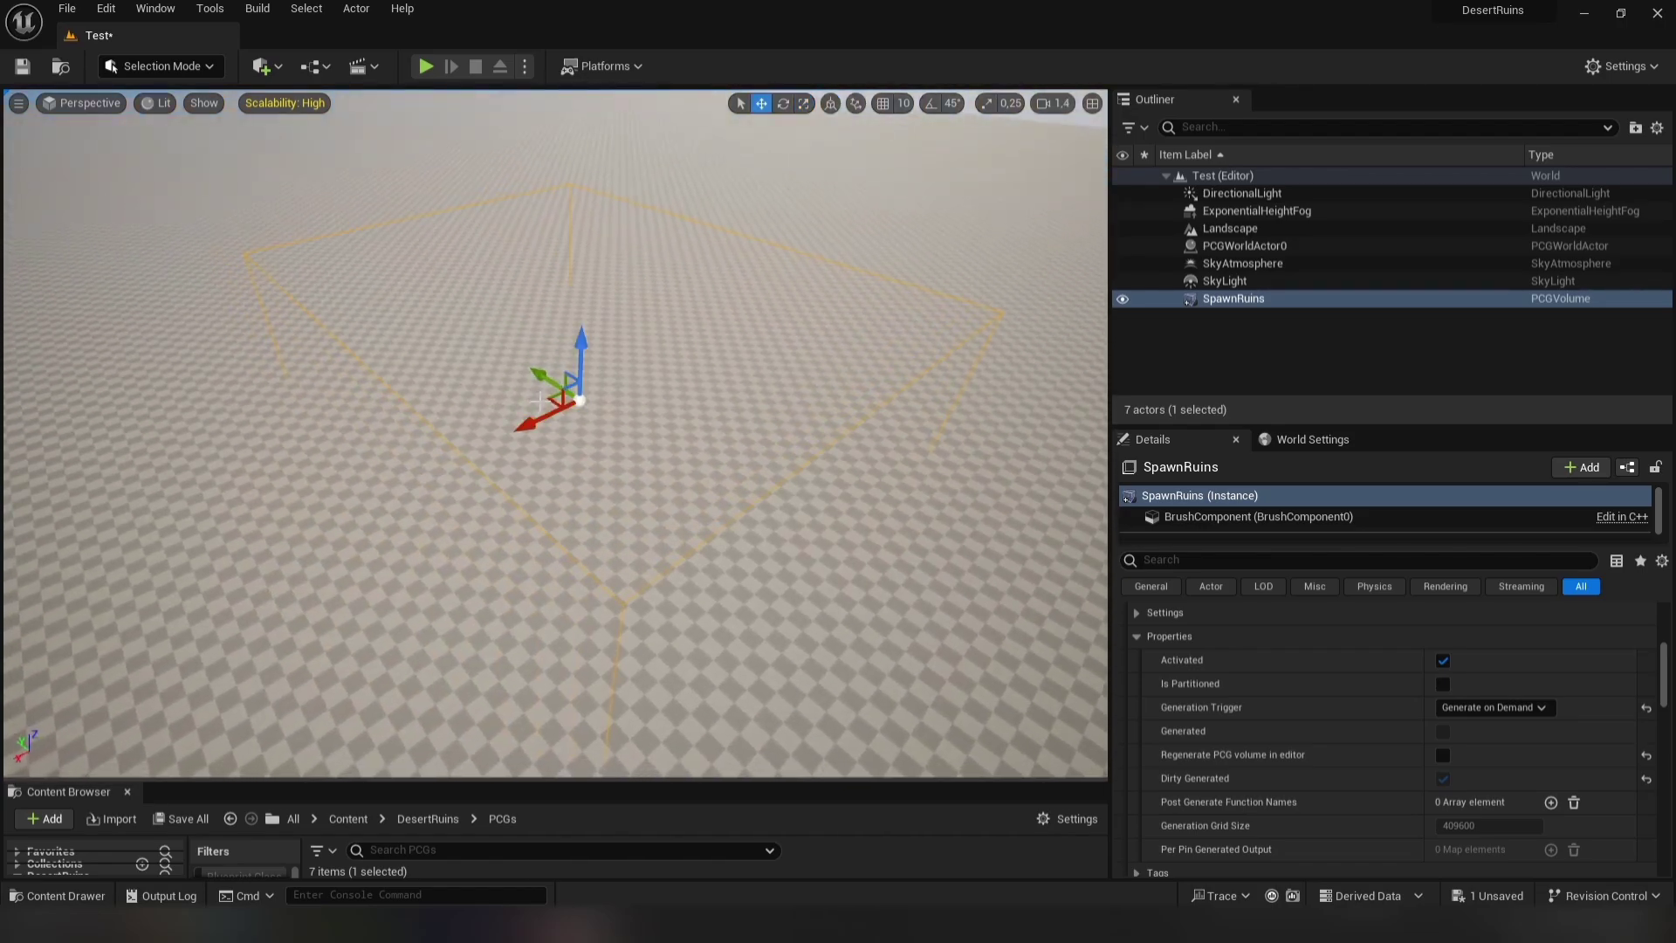
pyautogui.moveTo(457, 446); pyautogui.dragTo(542, 460, button='right')
pyautogui.moveTo(559, 437); pyautogui.dragTo(559, 384, button='right')
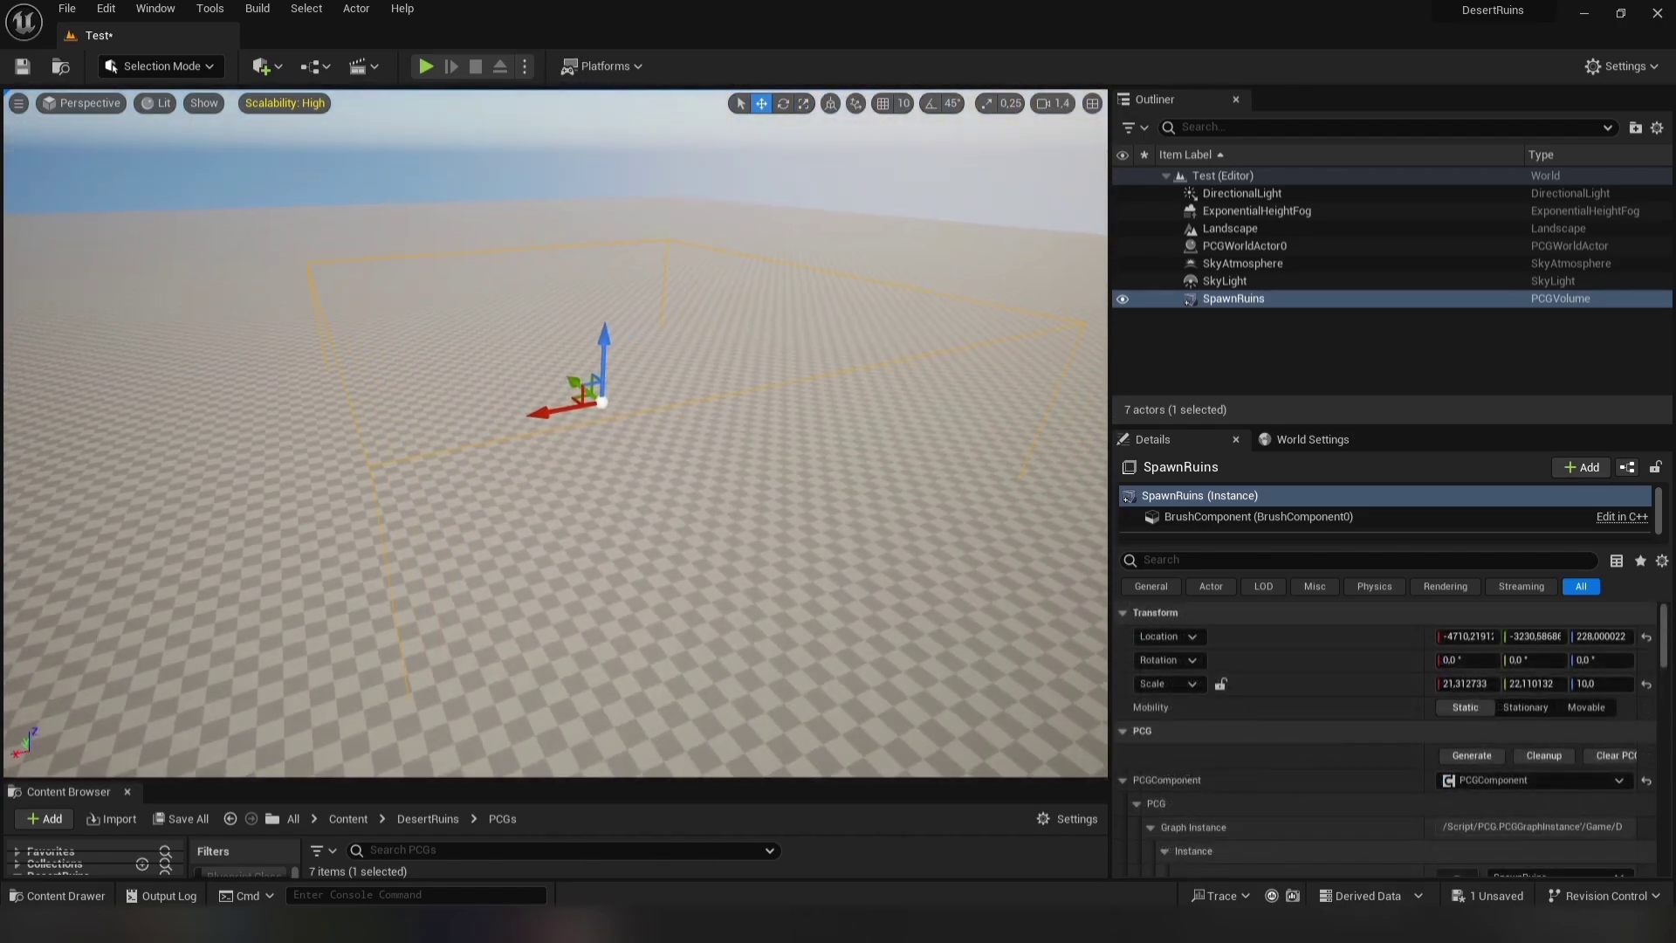
# - Generate the ruins inside the resized volume and shift the volume slightly along X to about -4694.8
pyautogui.click(1473, 755)
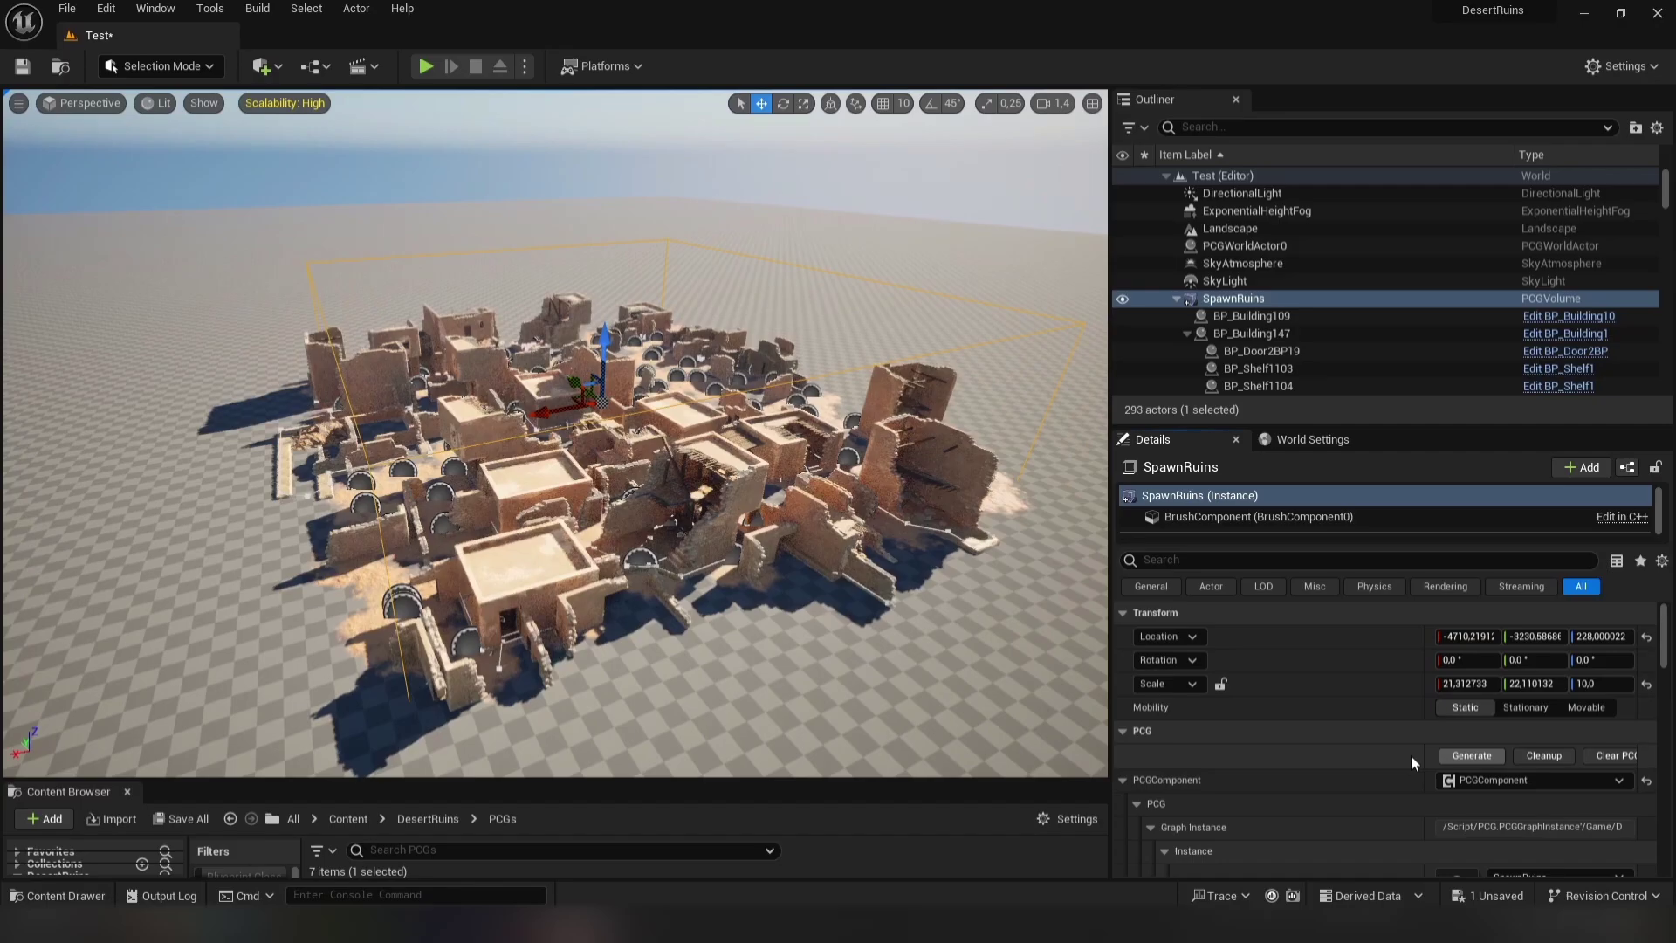
pyautogui.moveTo(559, 436); pyautogui.dragTo(591, 370, button='right')
pyautogui.press('w')
pyautogui.press('s')
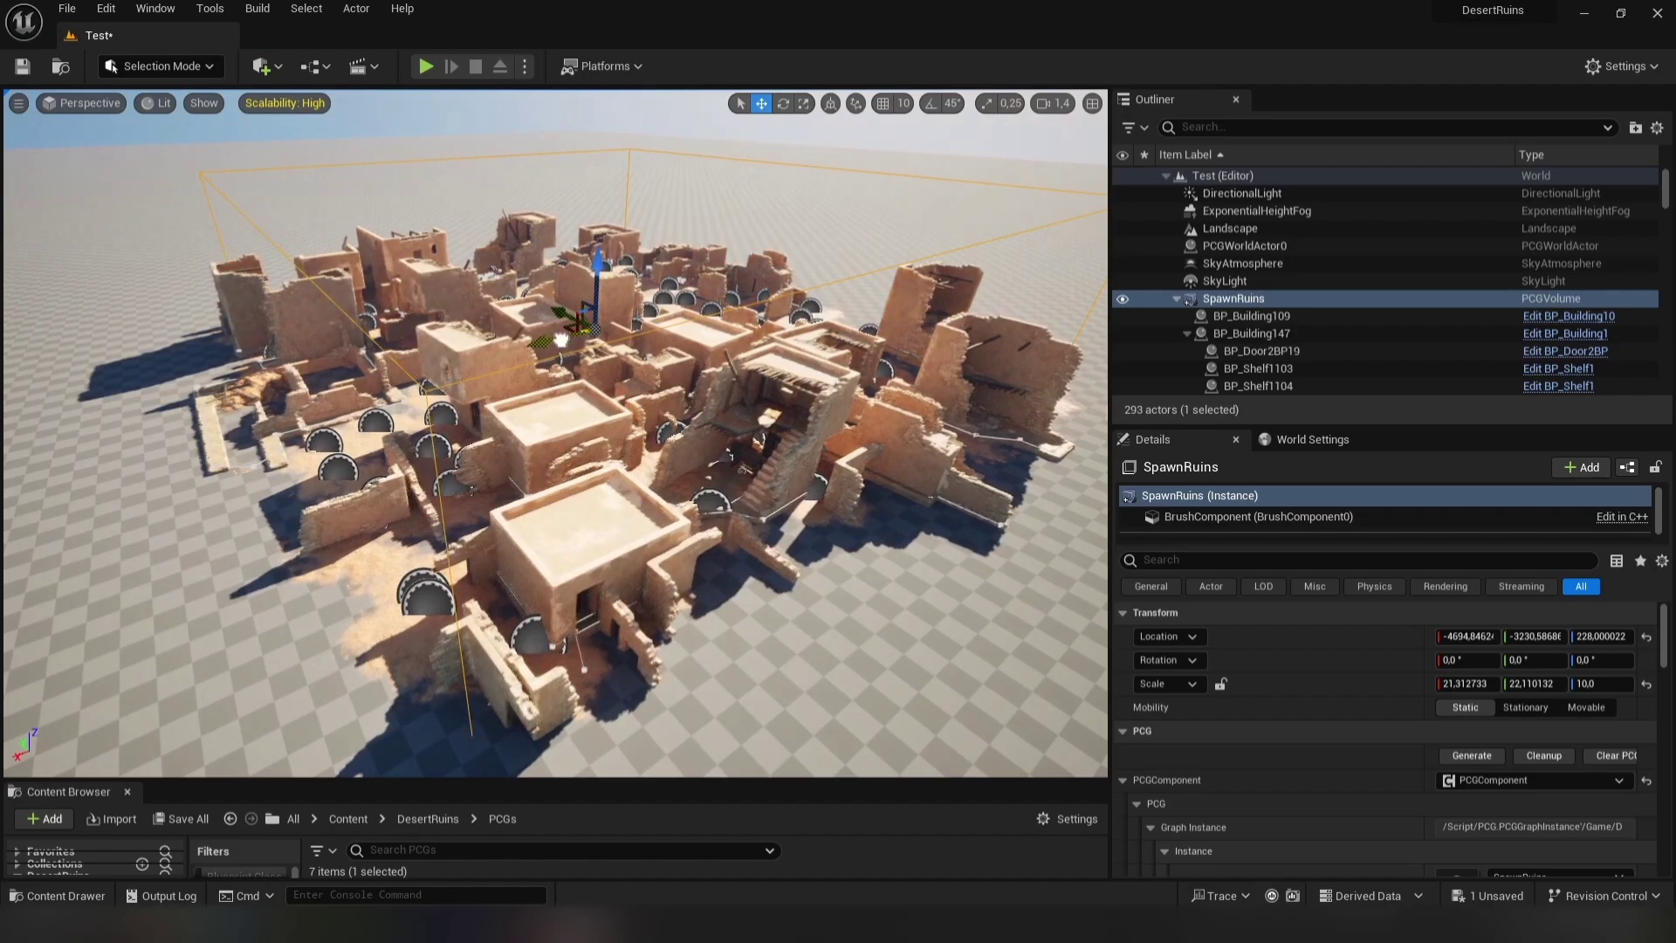
# - Regenerate the ruins for the shifted SpawnRuins volume and inspect the buildings and broken walls up close
pyautogui.click(1475, 758)
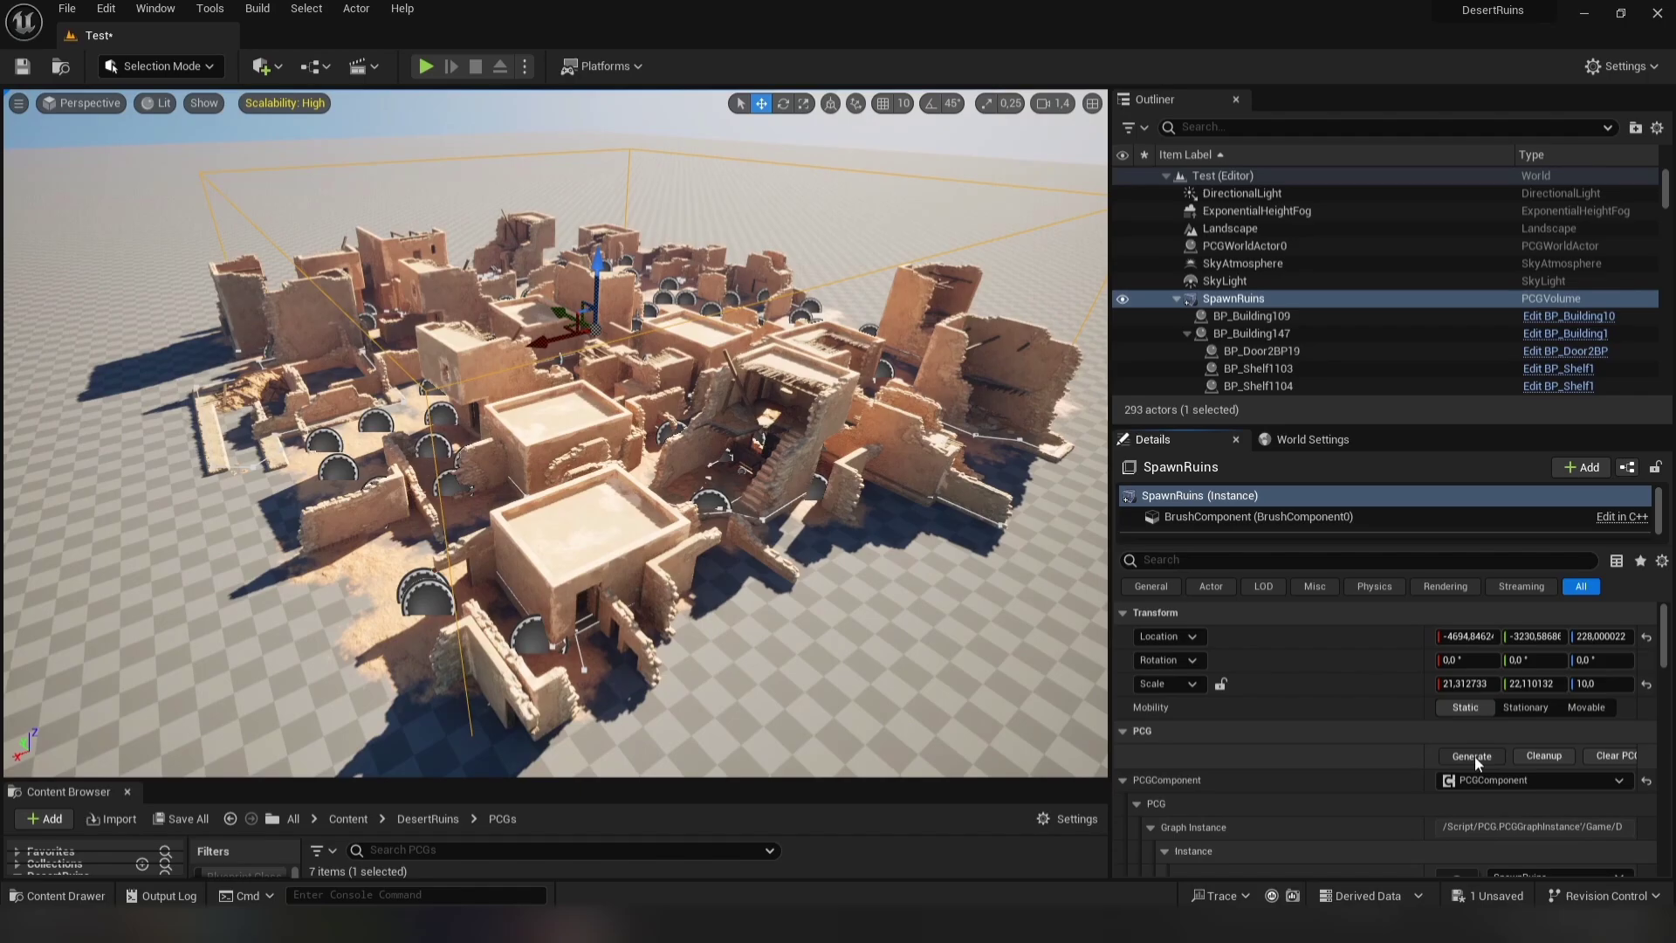
pyautogui.press('d')
pyautogui.moveTo(559, 410); pyautogui.dragTo(645, 437, button='right')
pyautogui.press('w')
pyautogui.press('a')
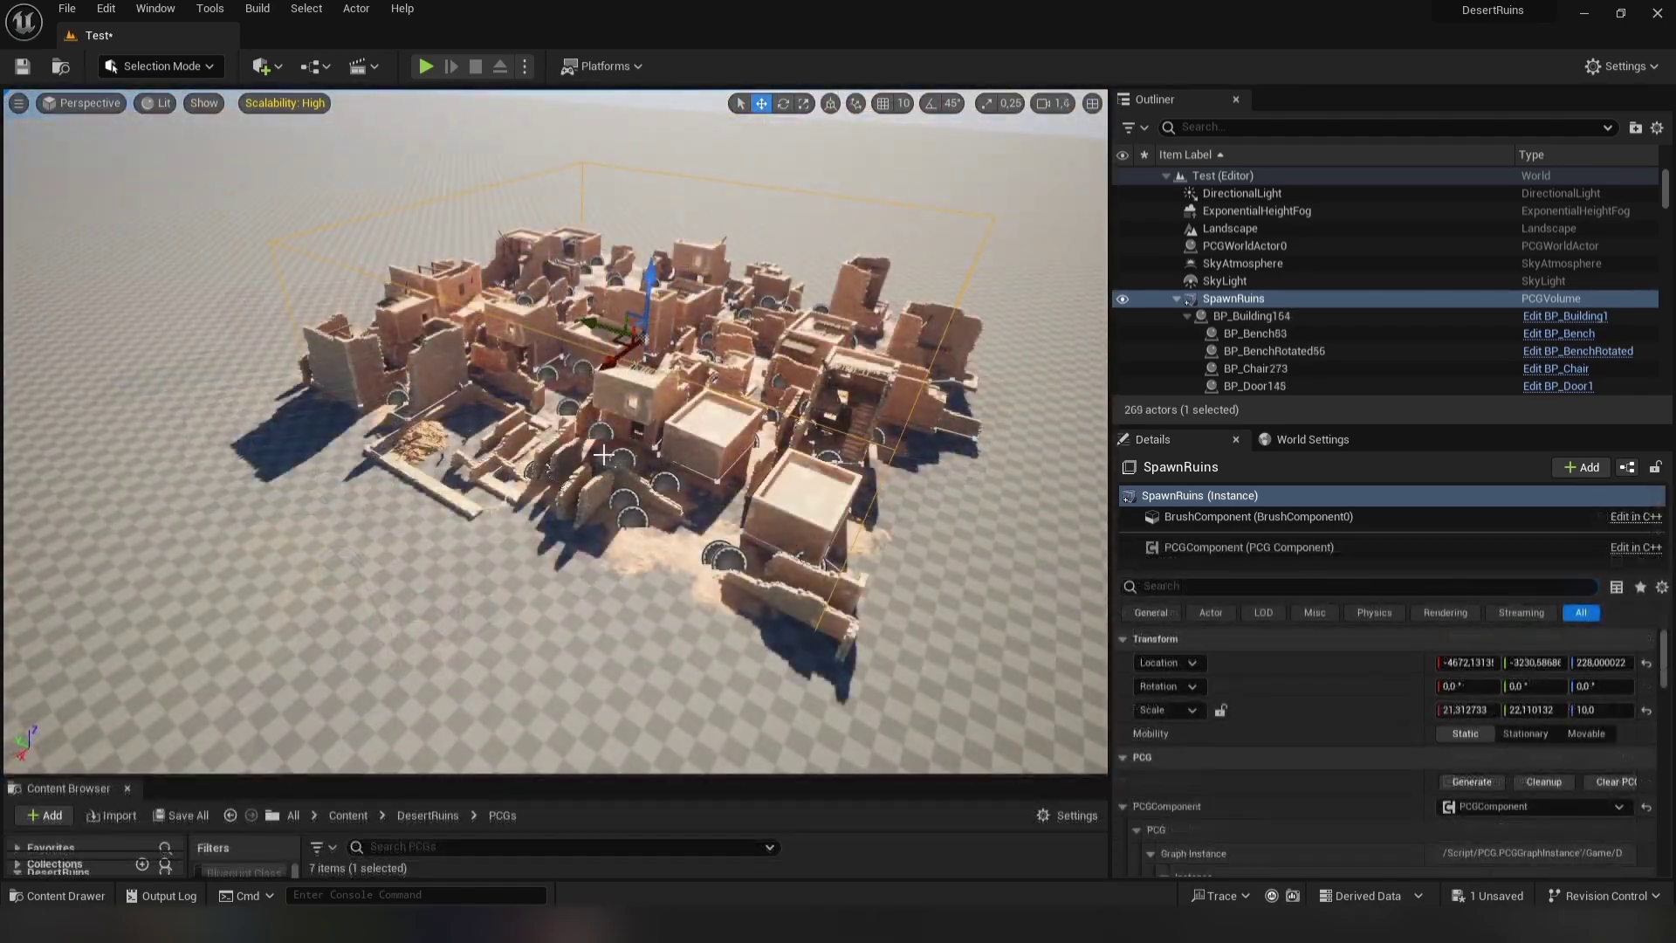
pyautogui.moveTo(556, 433); pyautogui.dragTo(628, 462, button='right')
pyautogui.press('w')
pyautogui.moveTo(502, 99); pyautogui.dragTo(489, 103, button='right')
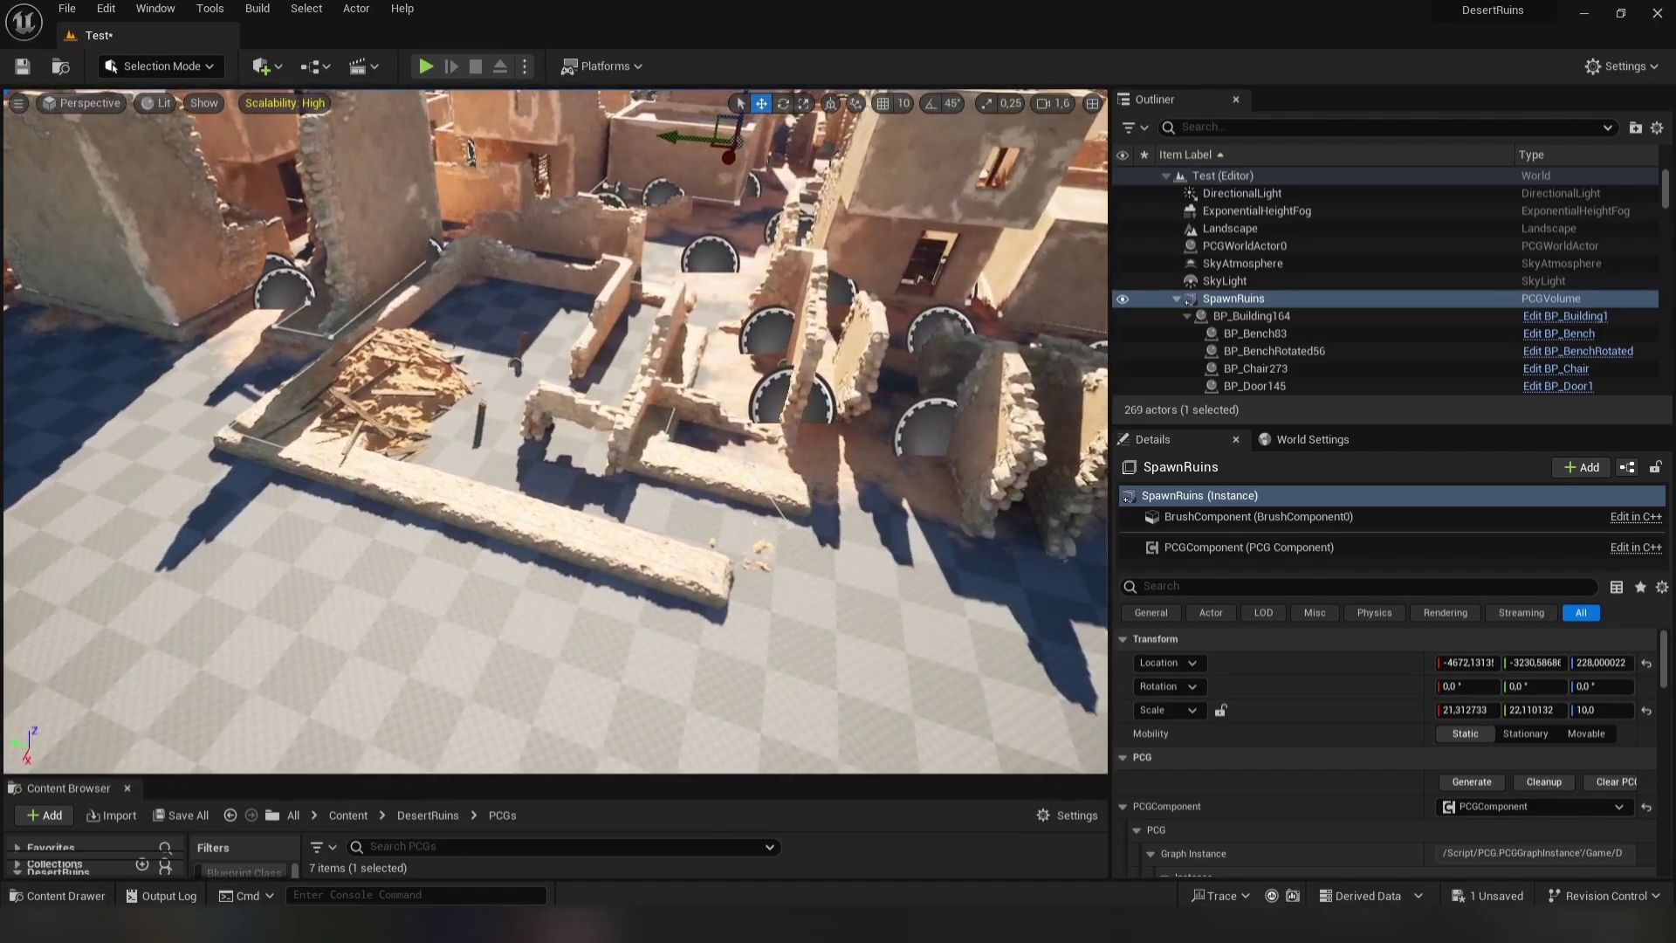
pyautogui.press('f')
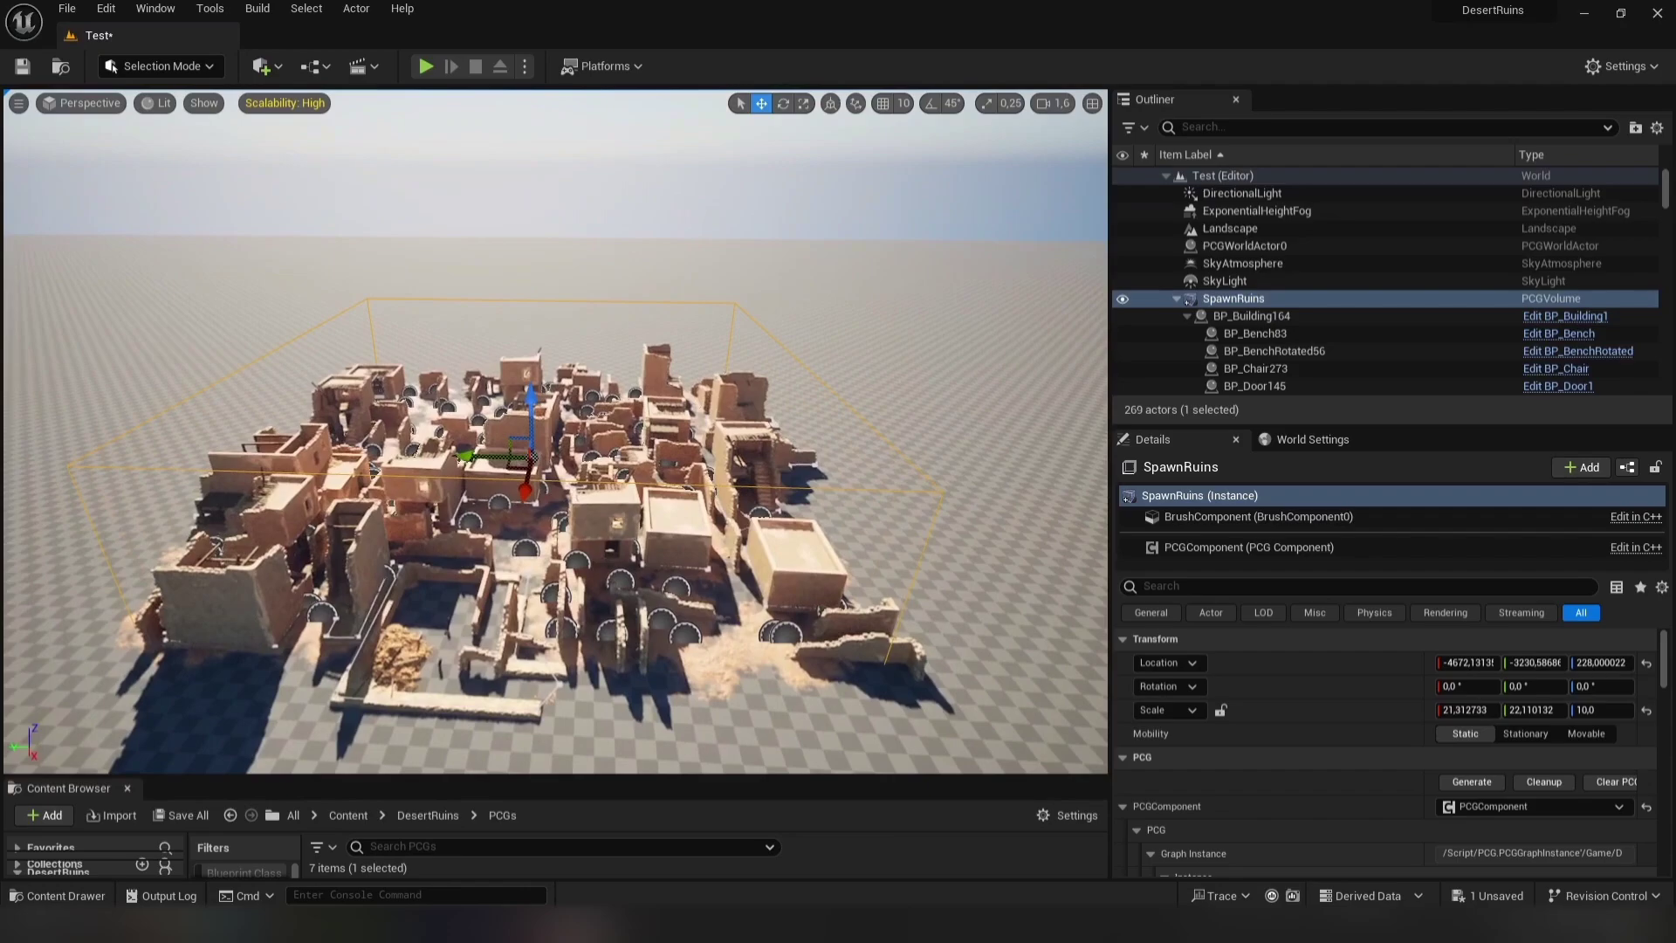
# - Add a Spline component to the SpawnRuins volume
pyautogui.click(1564, 470)
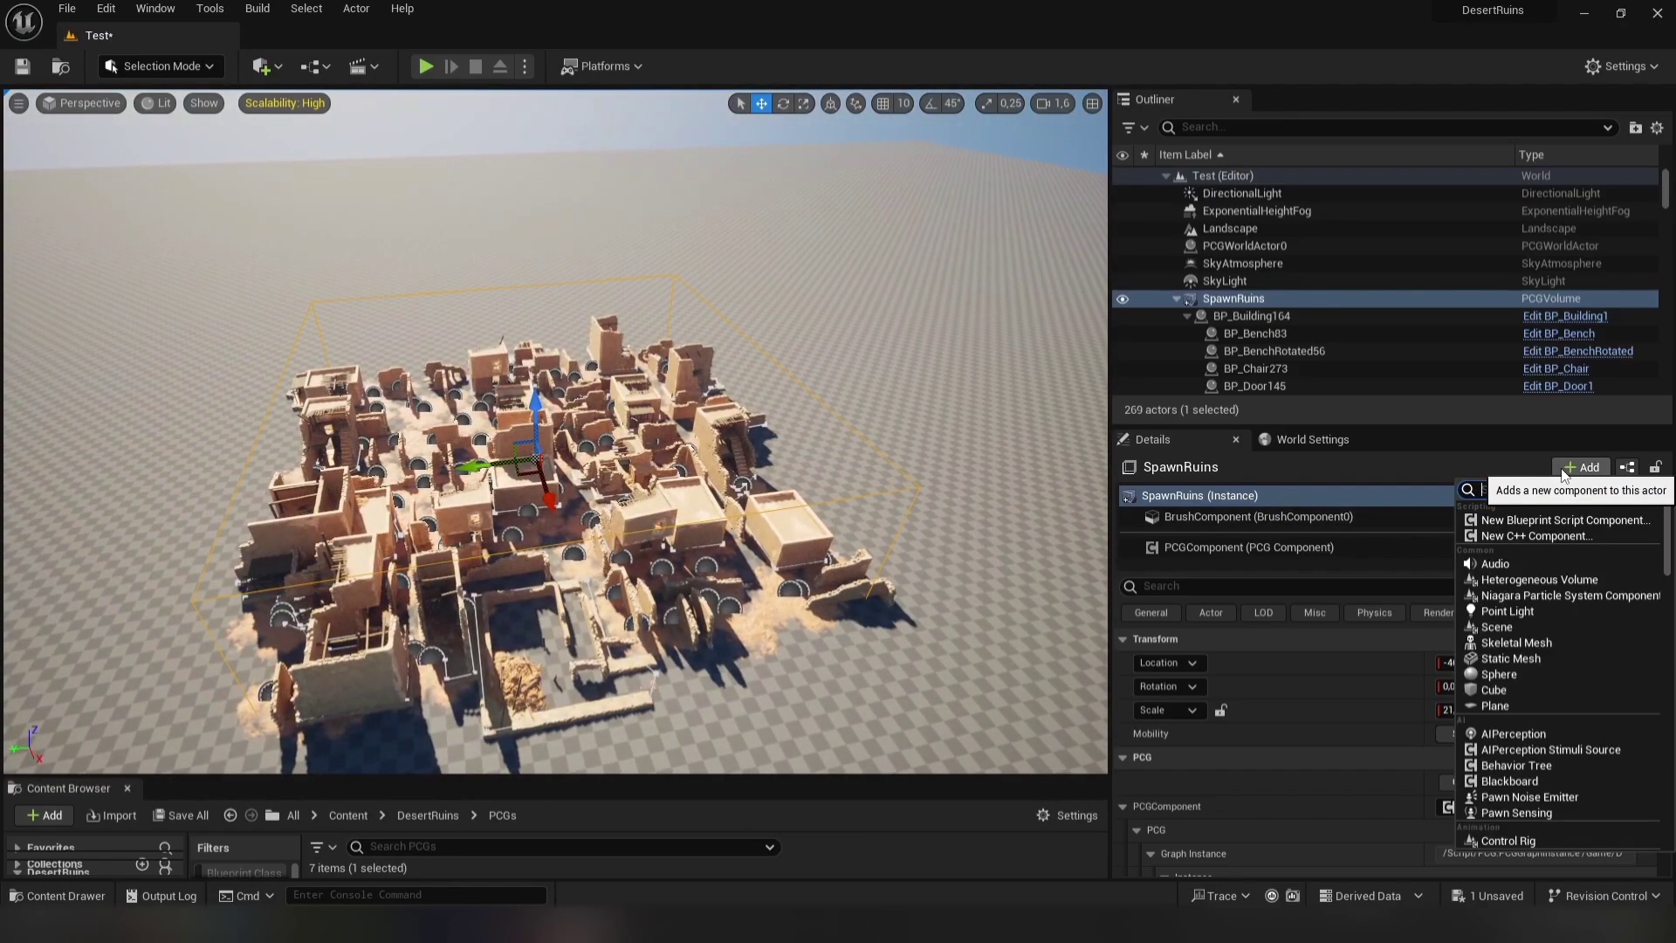
pyautogui.write('sp')
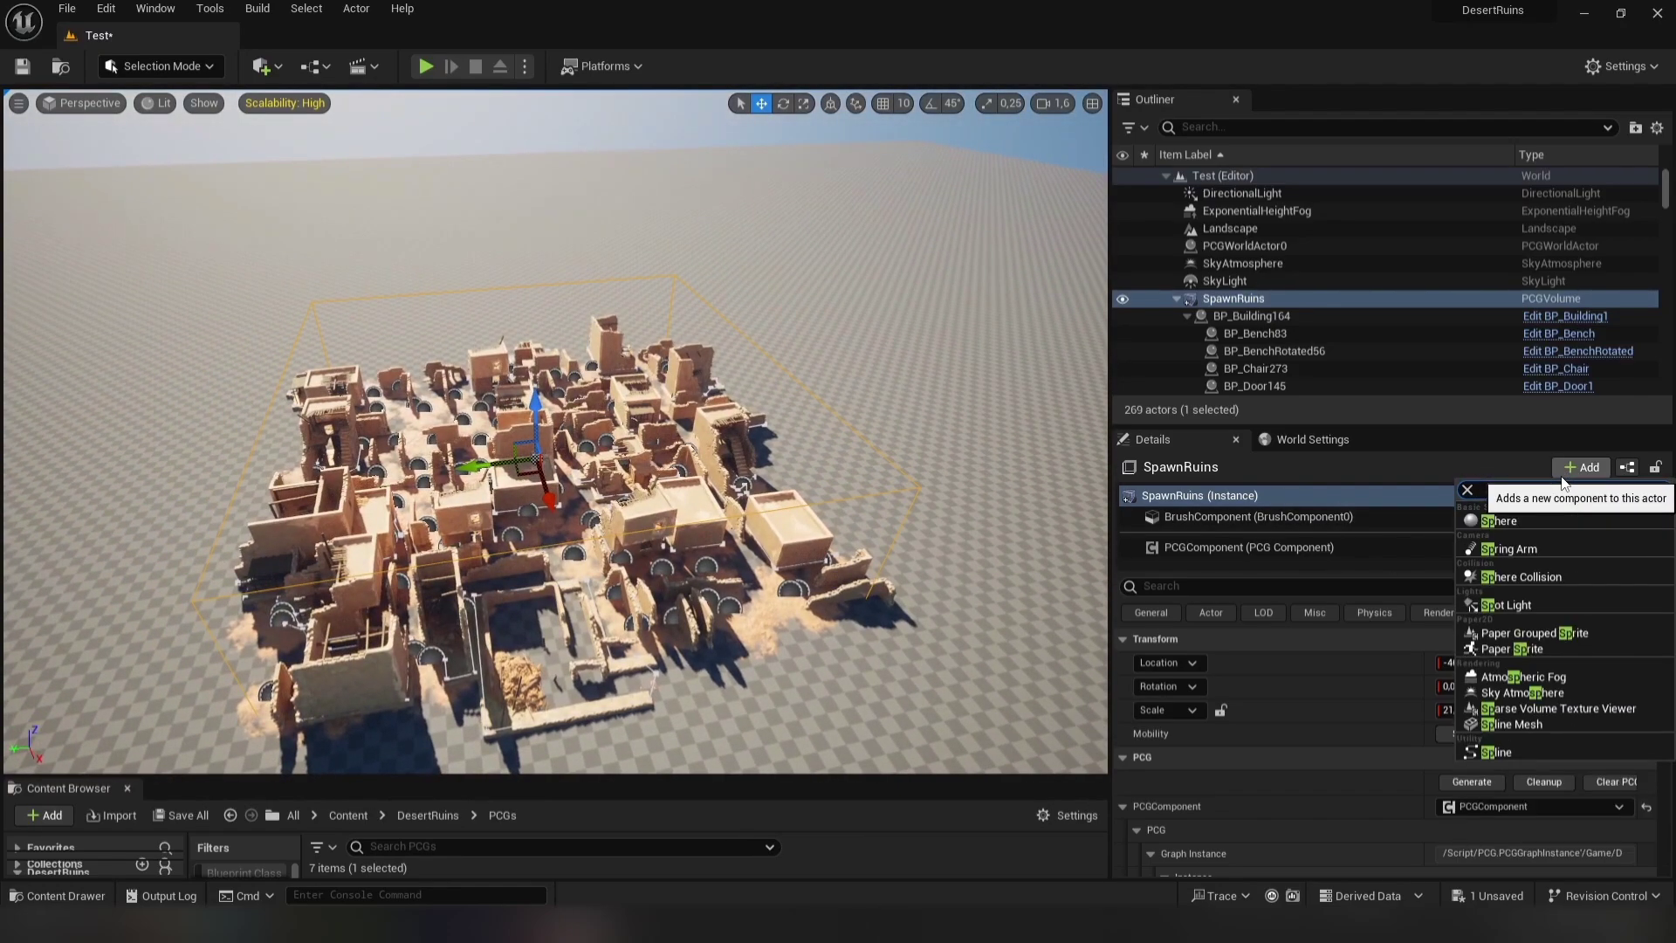
pyautogui.write('li')
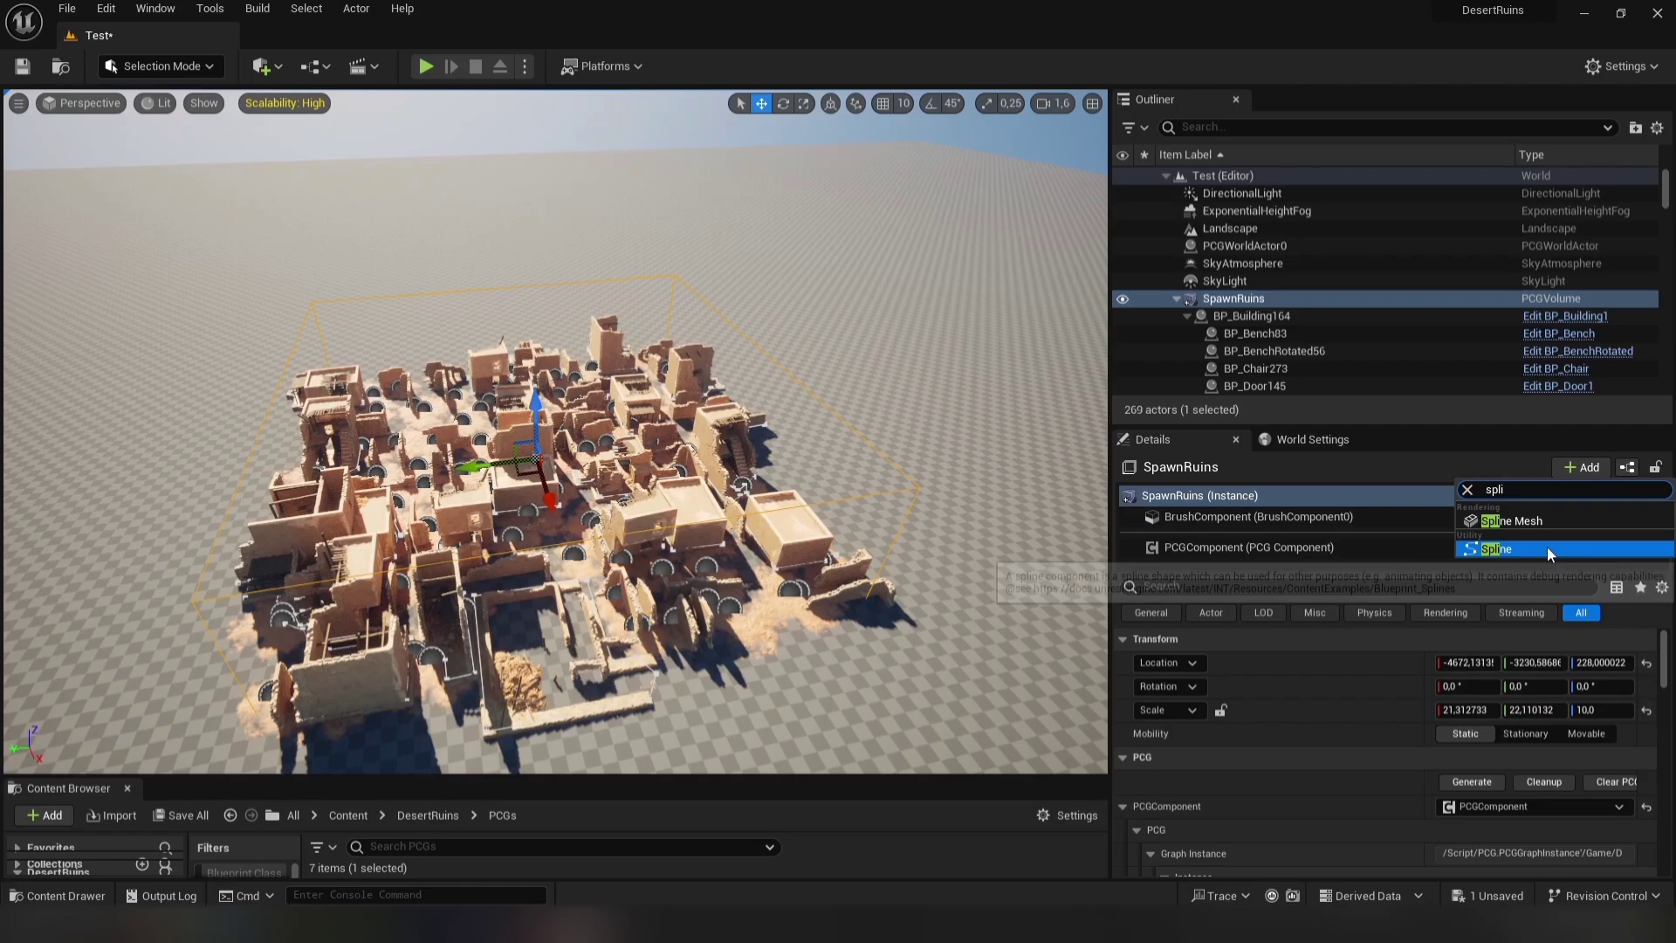
pyautogui.click(1513, 569)
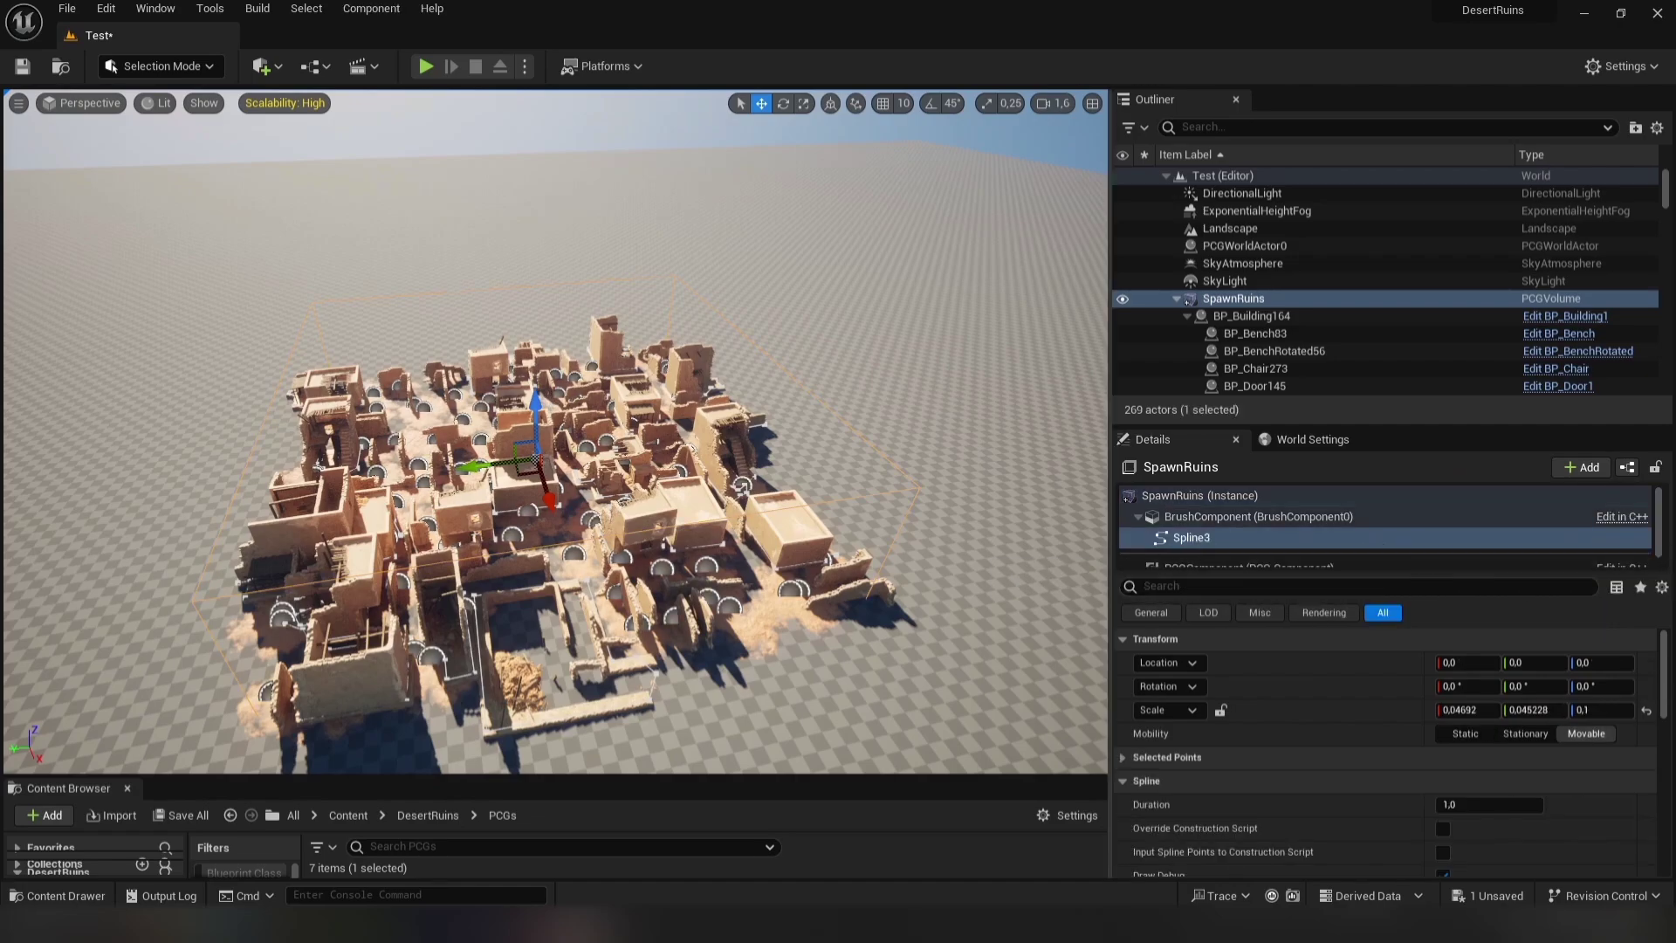
# - Move the spline above the ruins to a relative location of about -34.7, 45.2, 75.9
pyautogui.moveTo(681, 410); pyautogui.dragTo(838, 449, button='right')
pyautogui.moveTo(561, 319); pyautogui.dragTo(567, 245)
pyautogui.moveTo(560, 319); pyautogui.dragTo(360, 377)
pyautogui.moveTo(489, 397); pyautogui.dragTo(567, 415, button='right')
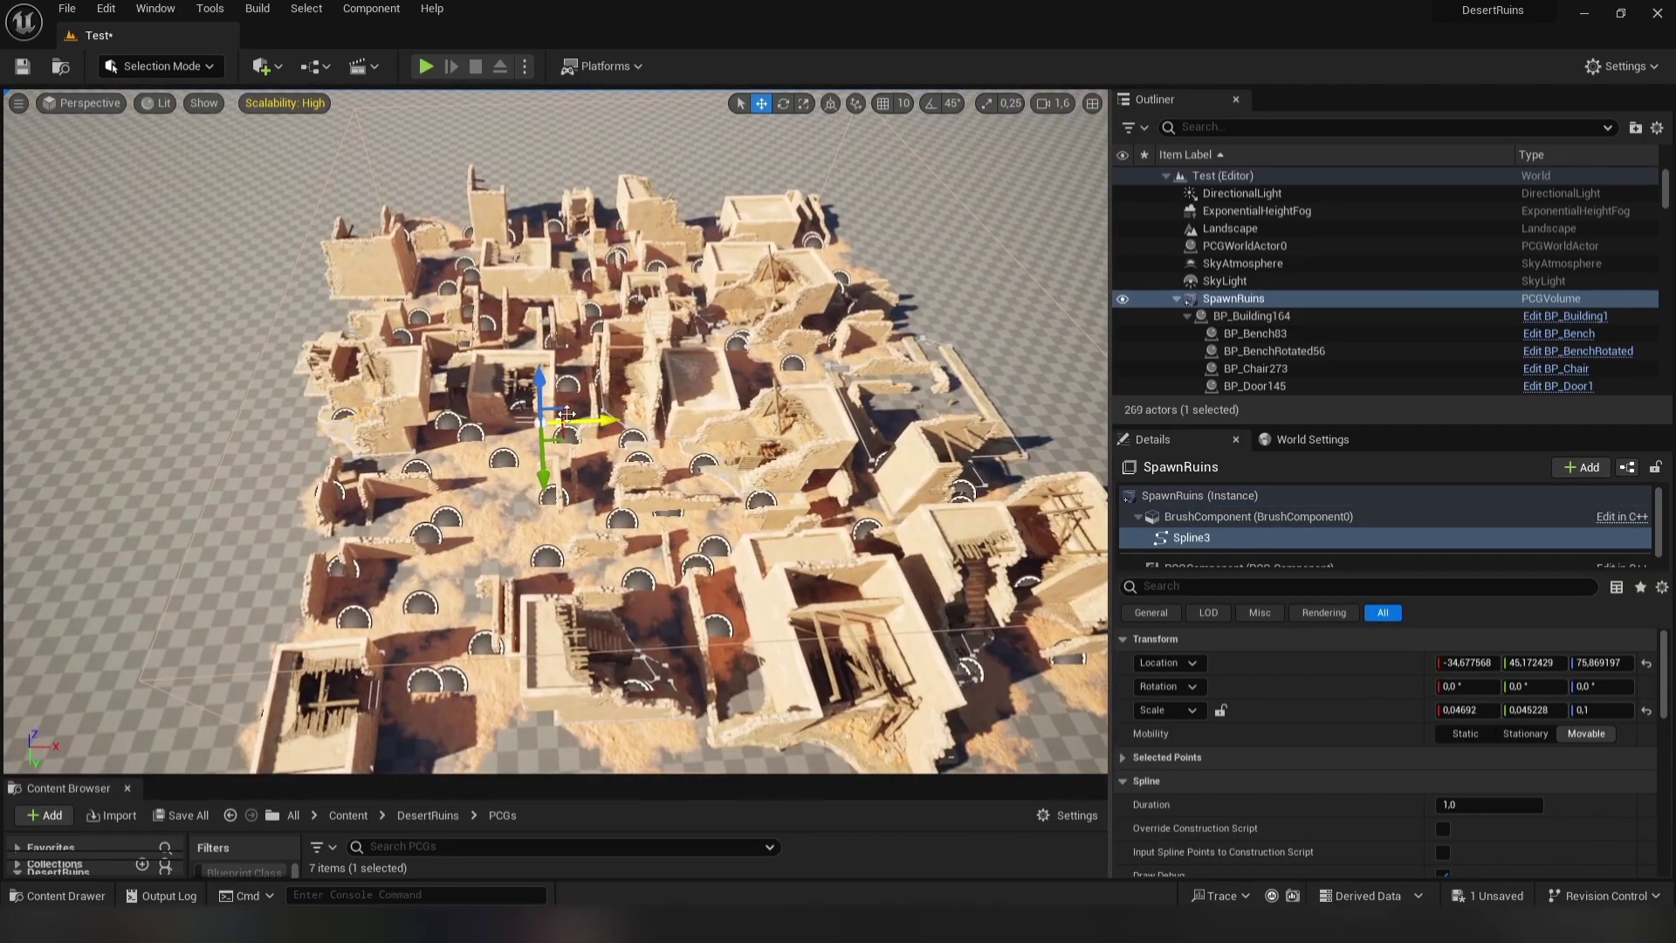
# - Shape the spline across the ruins by moving its end point and extending it with duplicated points
pyautogui.moveTo(595, 456); pyautogui.dragTo(728, 688)
pyautogui.click(541, 424)
pyautogui.keyDown('alt'); pyautogui.moveTo(531, 441); pyautogui.dragTo(598, 490); pyautogui.keyUp('alt')
pyautogui.click(540, 424)
pyautogui.moveTo(532, 441); pyautogui.dragTo(493, 432)
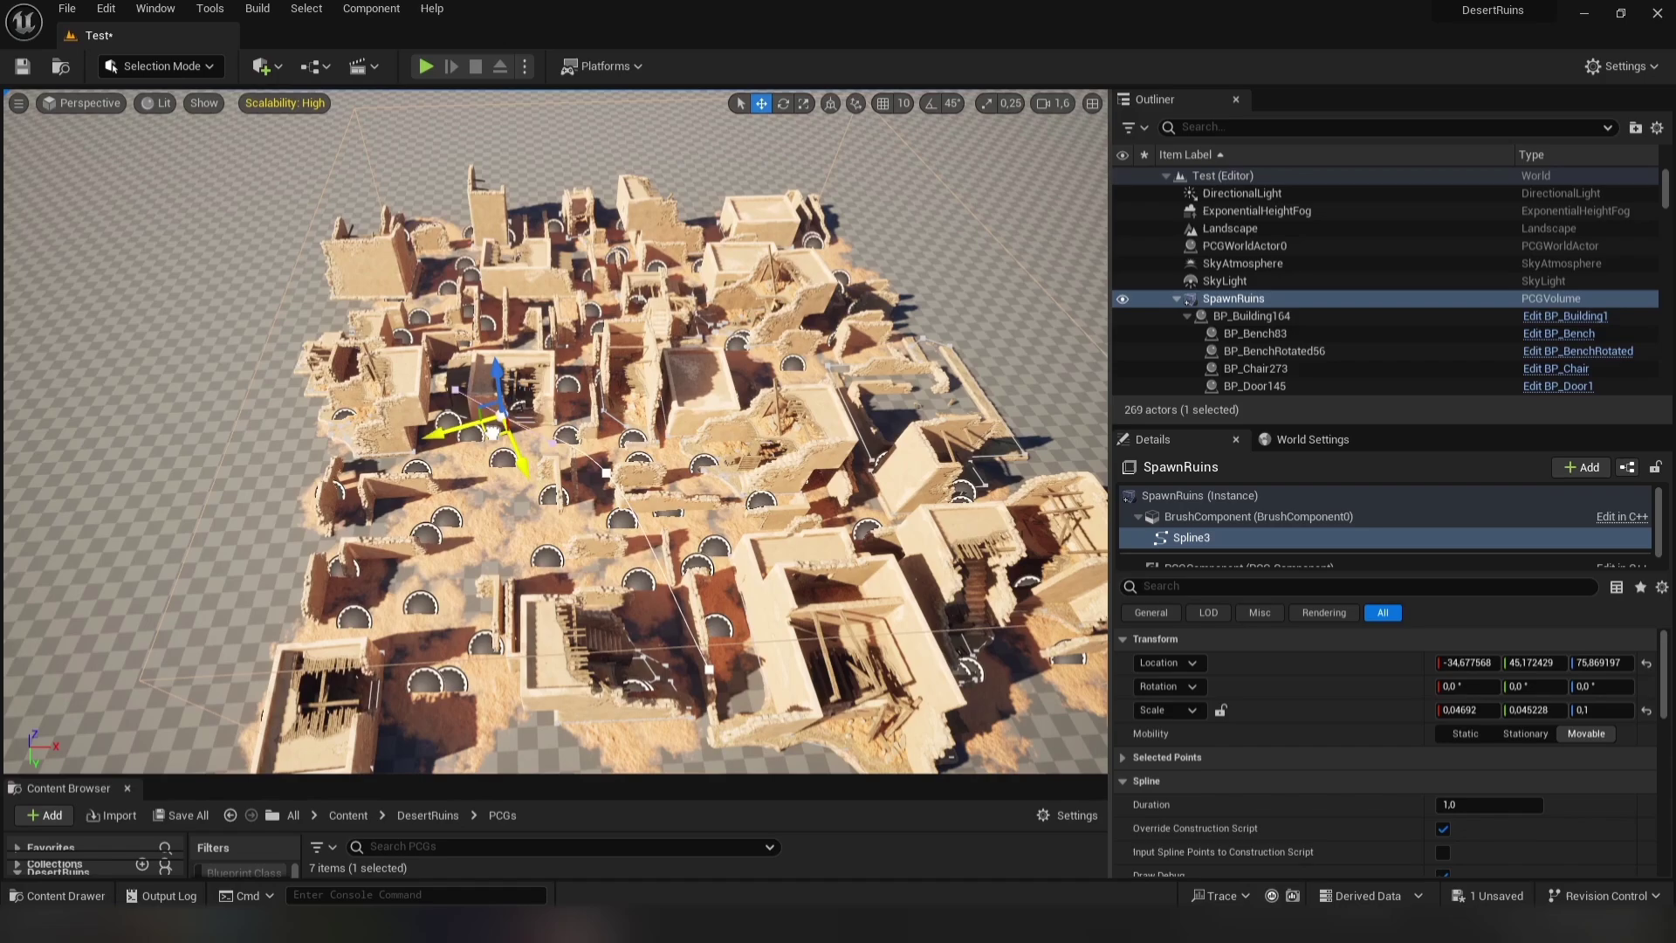
pyautogui.keyDown('alt'); pyautogui.moveTo(332, 337); pyautogui.dragTo(267, 246); pyautogui.keyUp('alt')
# - Select the SpawnRuins instance and regenerate the ruins with the new spline path
pyautogui.moveTo(349, 288); pyautogui.dragTo(135, 306, button='right')
pyautogui.click(1257, 495)
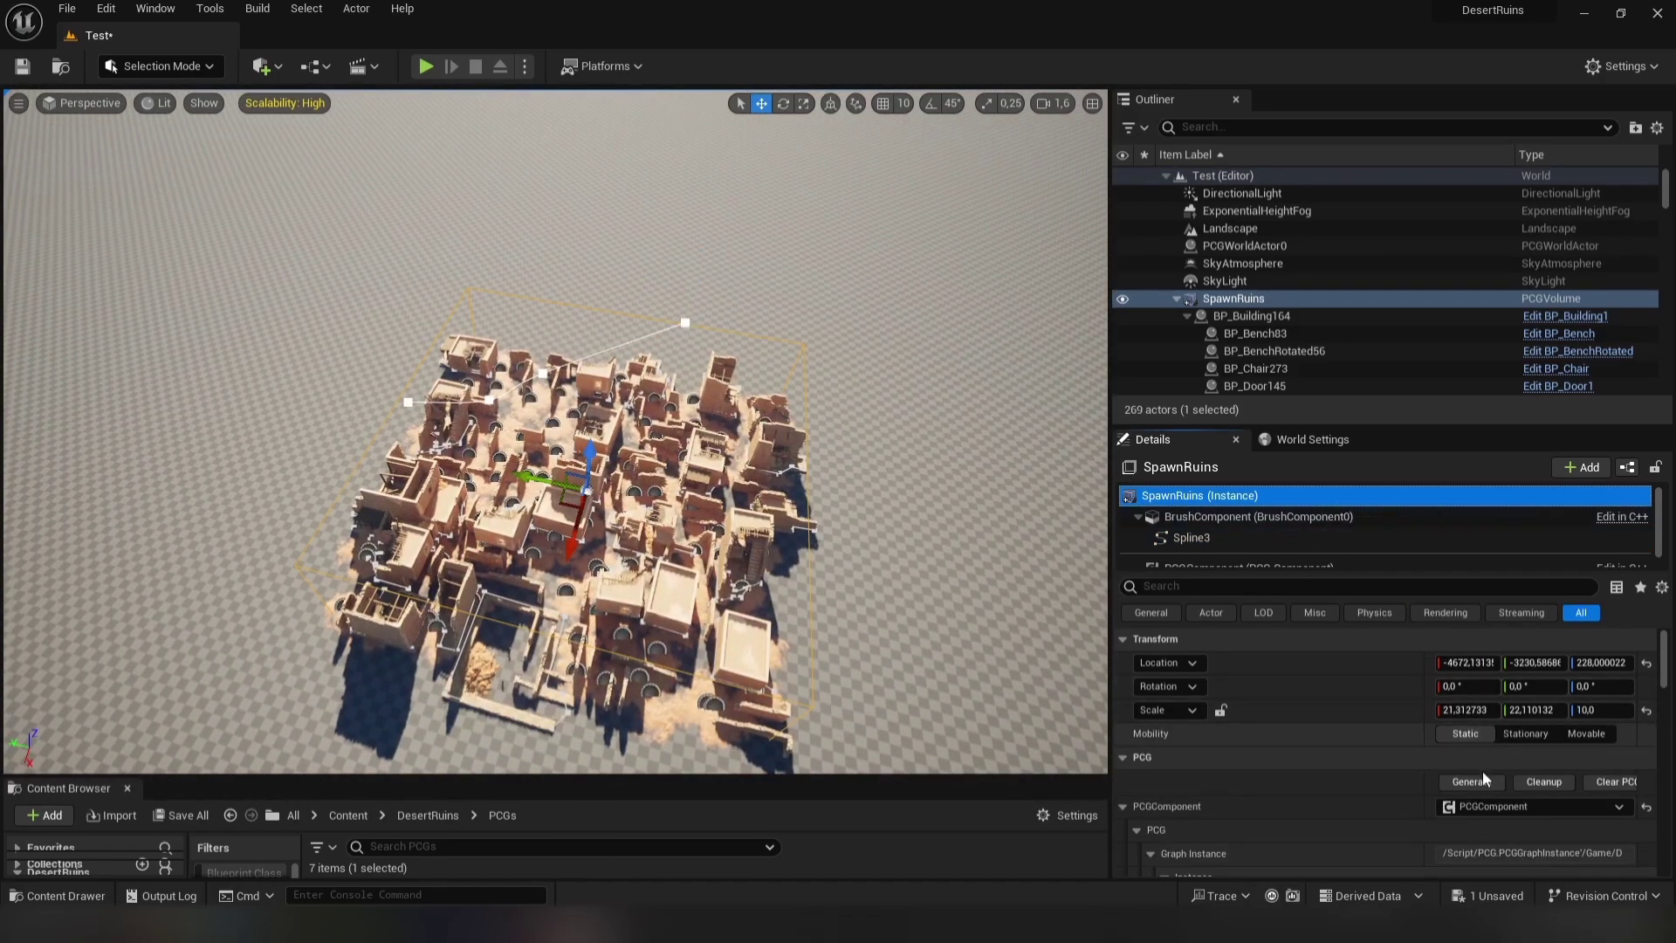
pyautogui.click(1471, 782)
# - Place the SpawnSand PCG graph on the empty landscape beside the ruins
pyautogui.moveTo(558, 437); pyautogui.dragTo(297, 424, button='right')
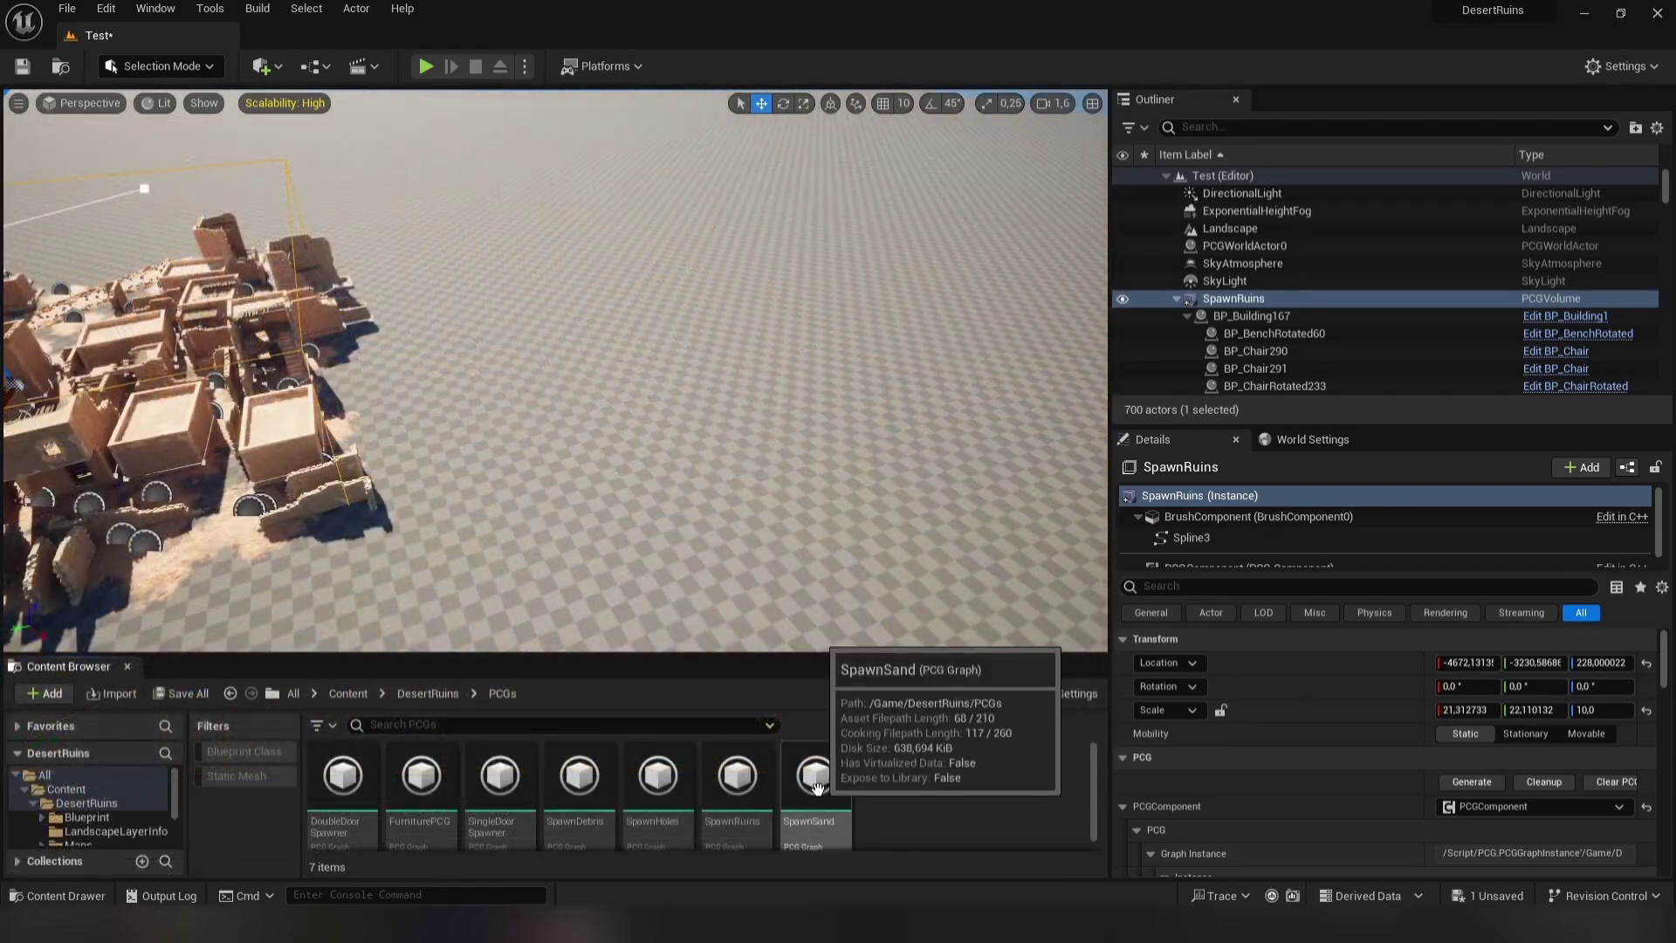
pyautogui.moveTo(816, 777); pyautogui.dragTo(670, 436)
pyautogui.moveTo(661, 375); pyautogui.dragTo(663, 367)
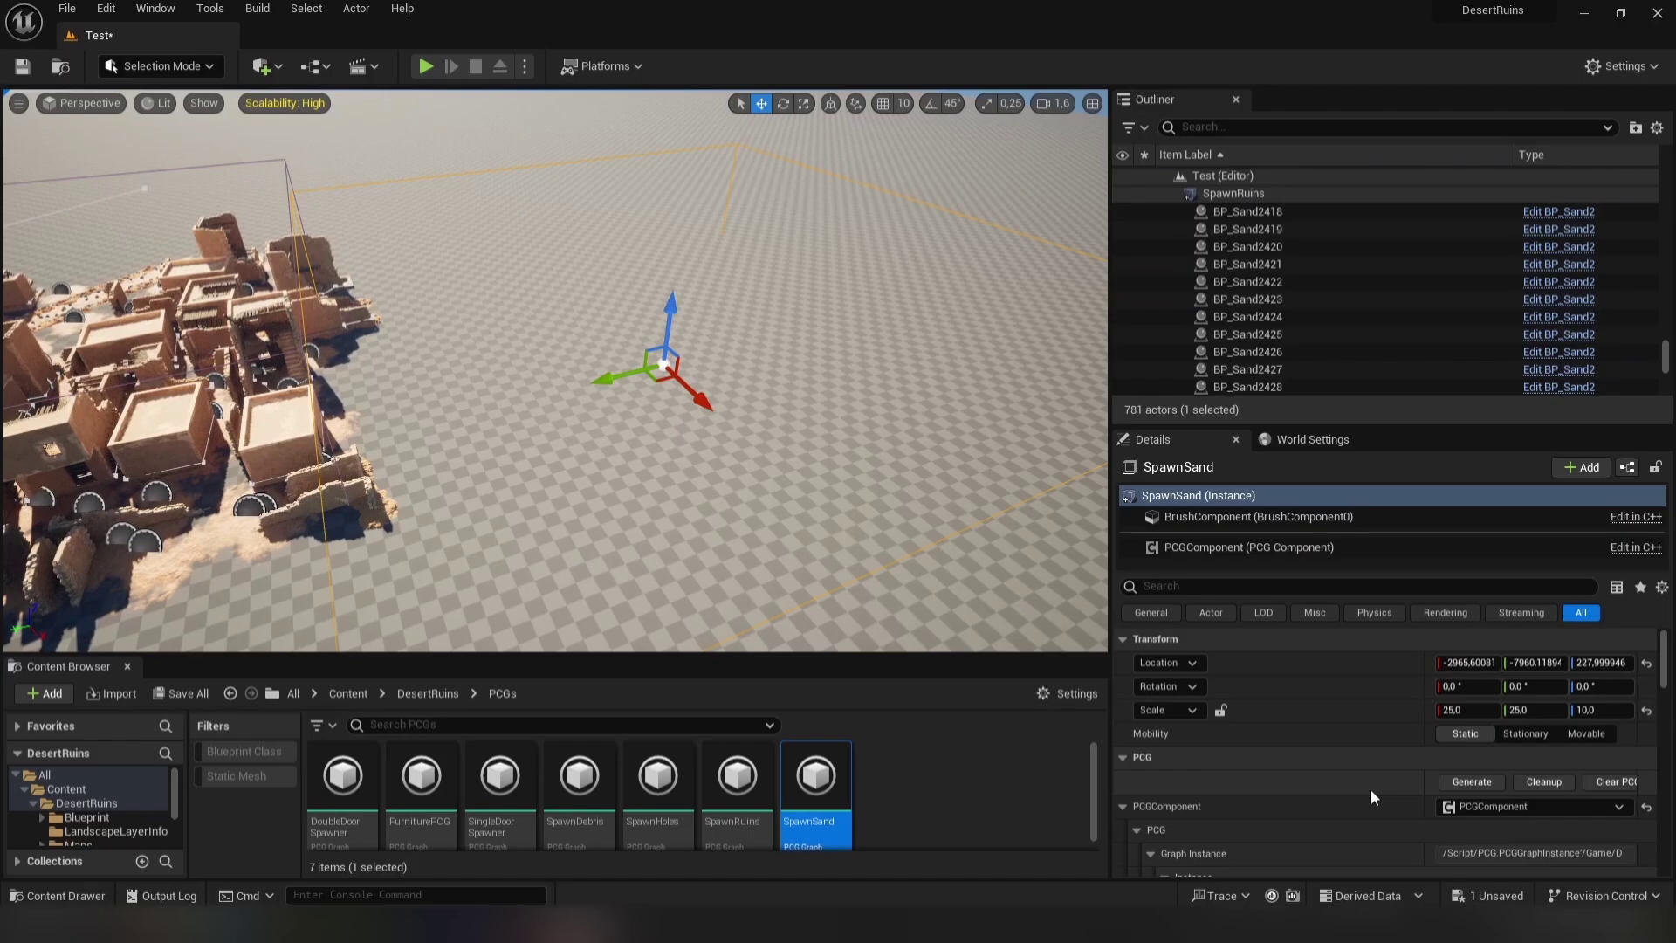
# - Clean up the SpawnSand output, set its Generation Trigger to Generate on Demand, and disable Regenerate PCG volume in editor
pyautogui.scroll(-5, 1391, 799)
pyautogui.scroll(8, 1515, 702)
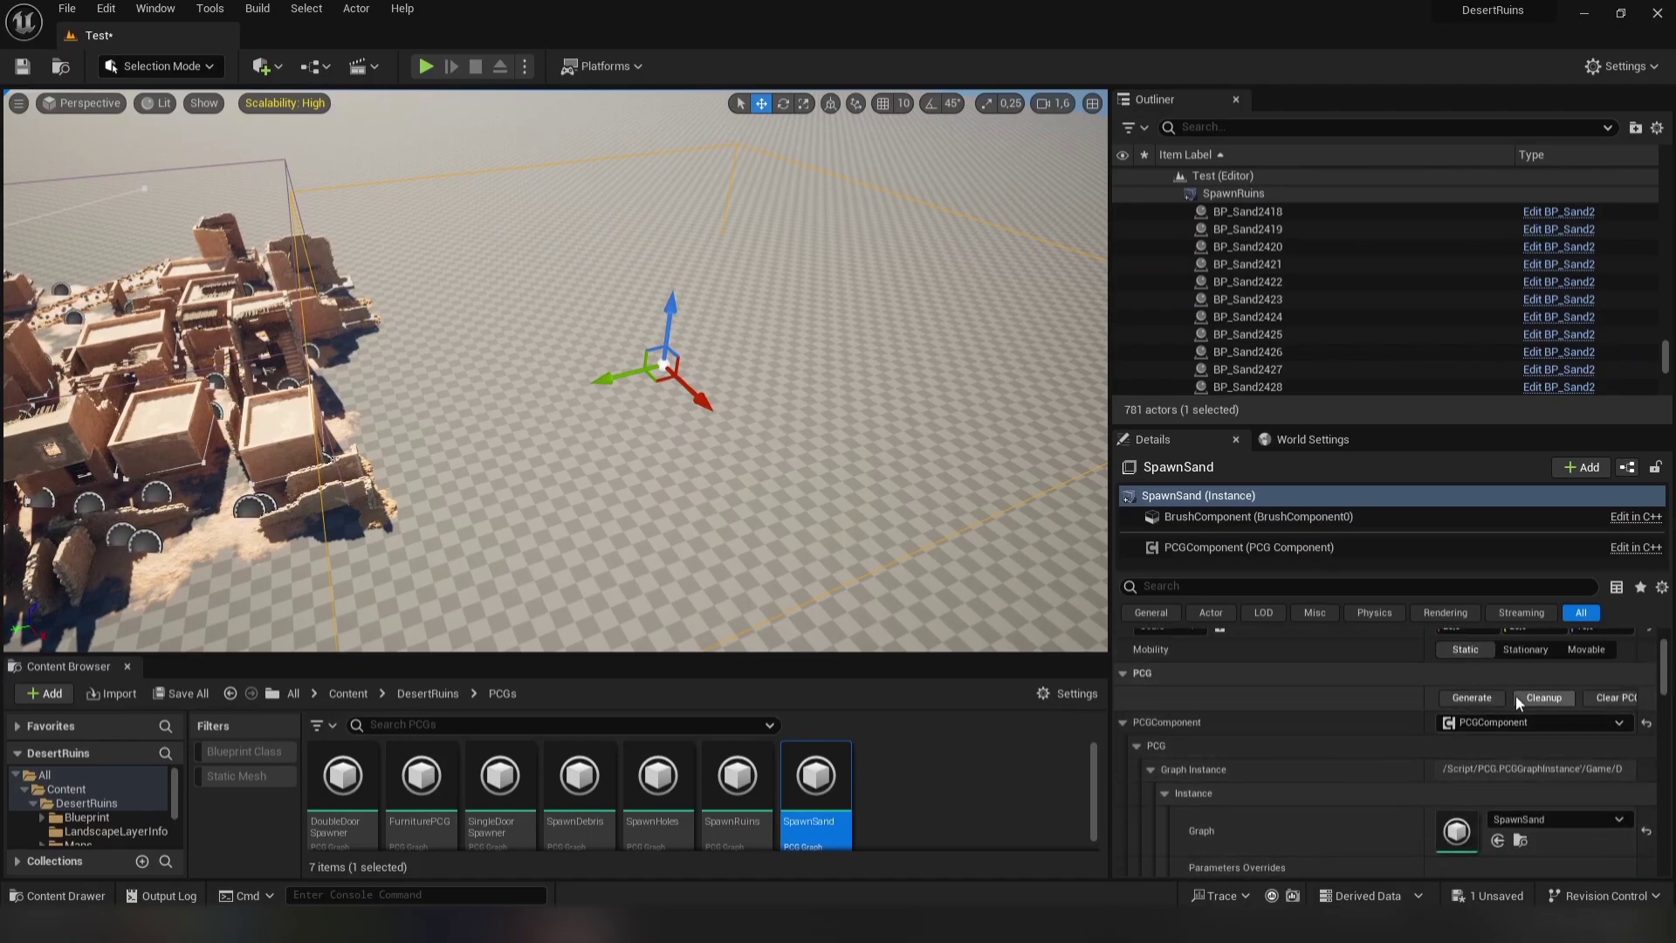
pyautogui.click(1534, 700)
pyautogui.scroll(-8, 1381, 749)
pyautogui.click(1449, 762)
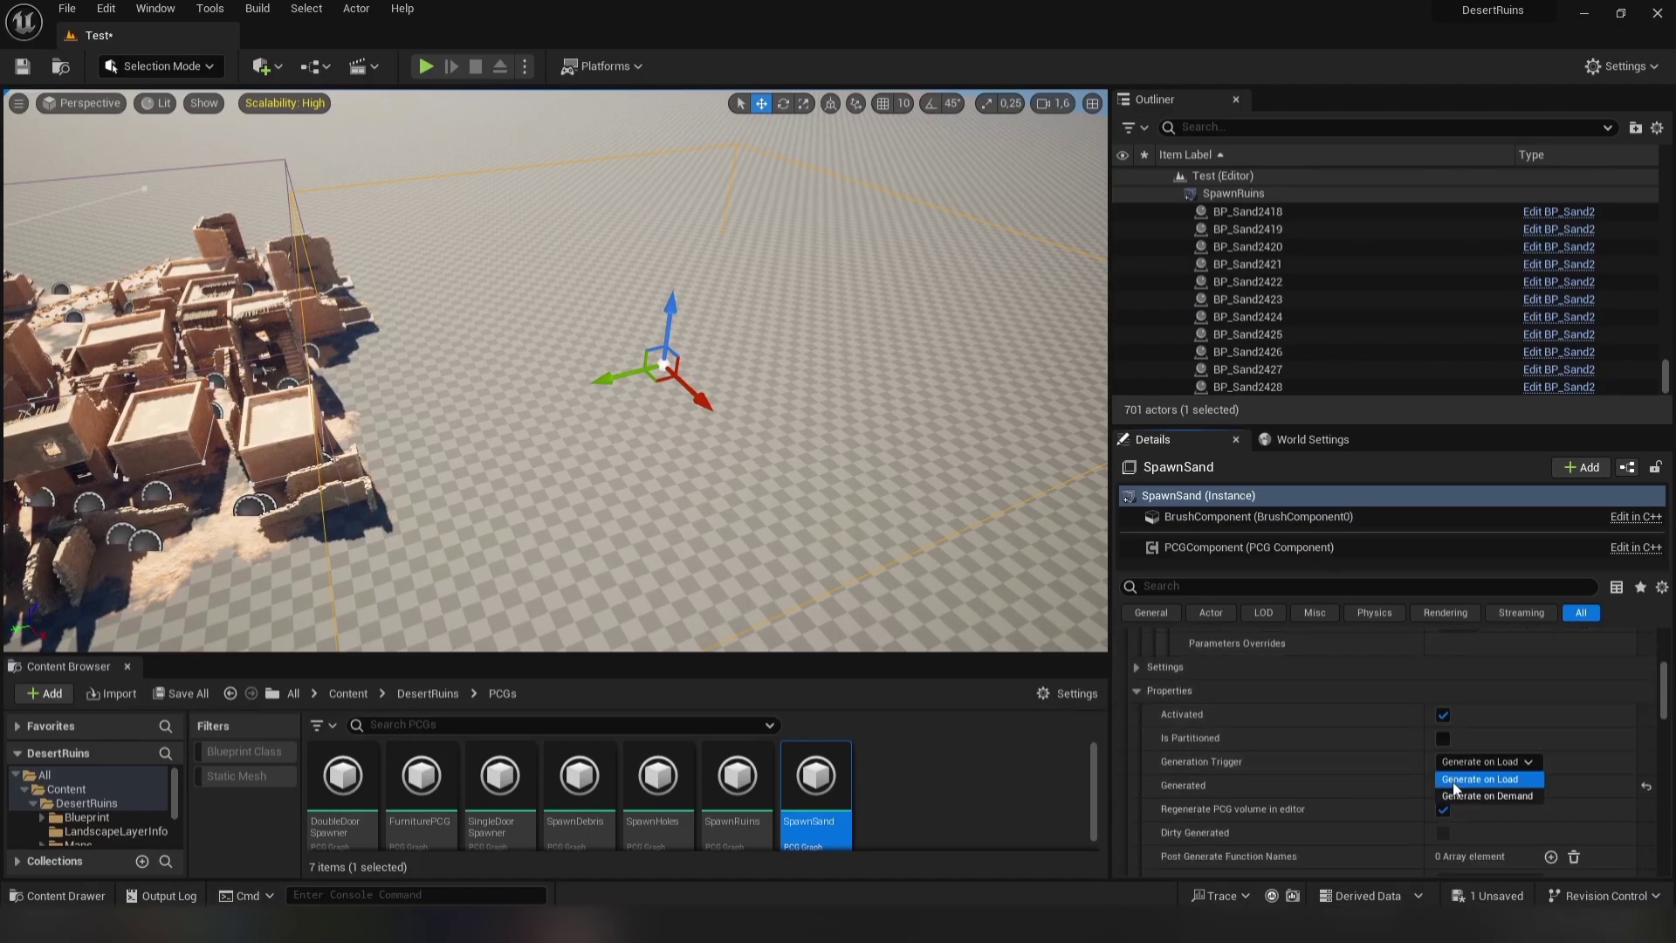
pyautogui.click(1452, 782)
pyautogui.click(1442, 809)
pyautogui.scroll(6, 1444, 812)
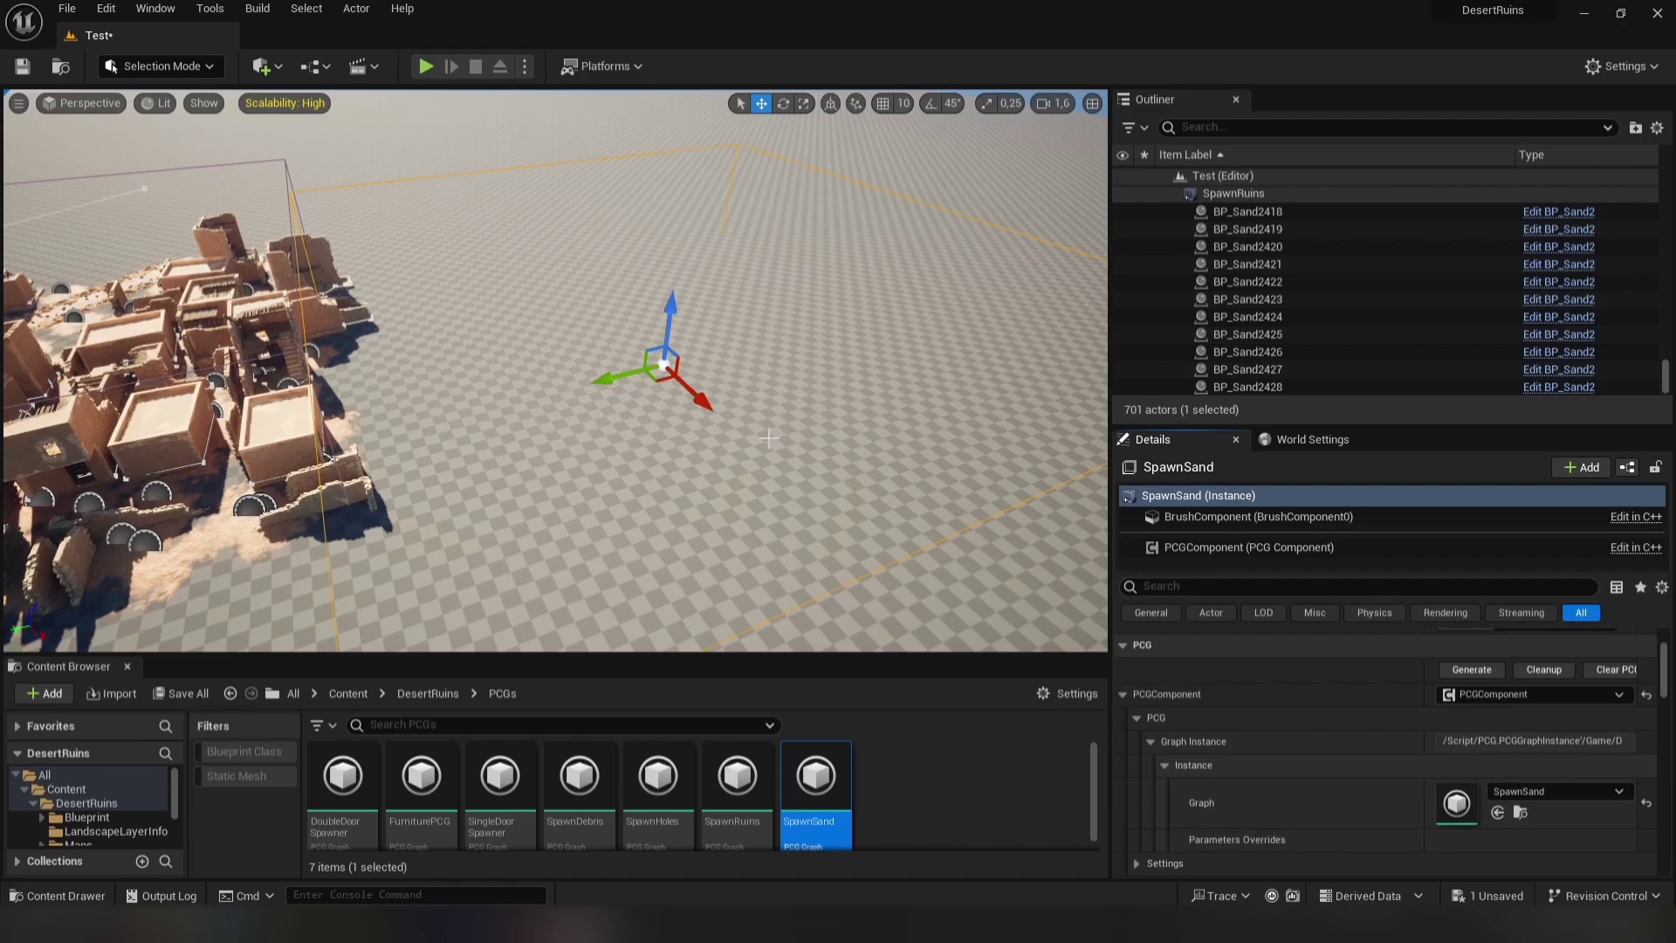
# - Position and scale the SpawnSand volume to enclose all the ruins and generate the sand
pyautogui.moveTo(698, 393); pyautogui.dragTo(794, 350, button='right')
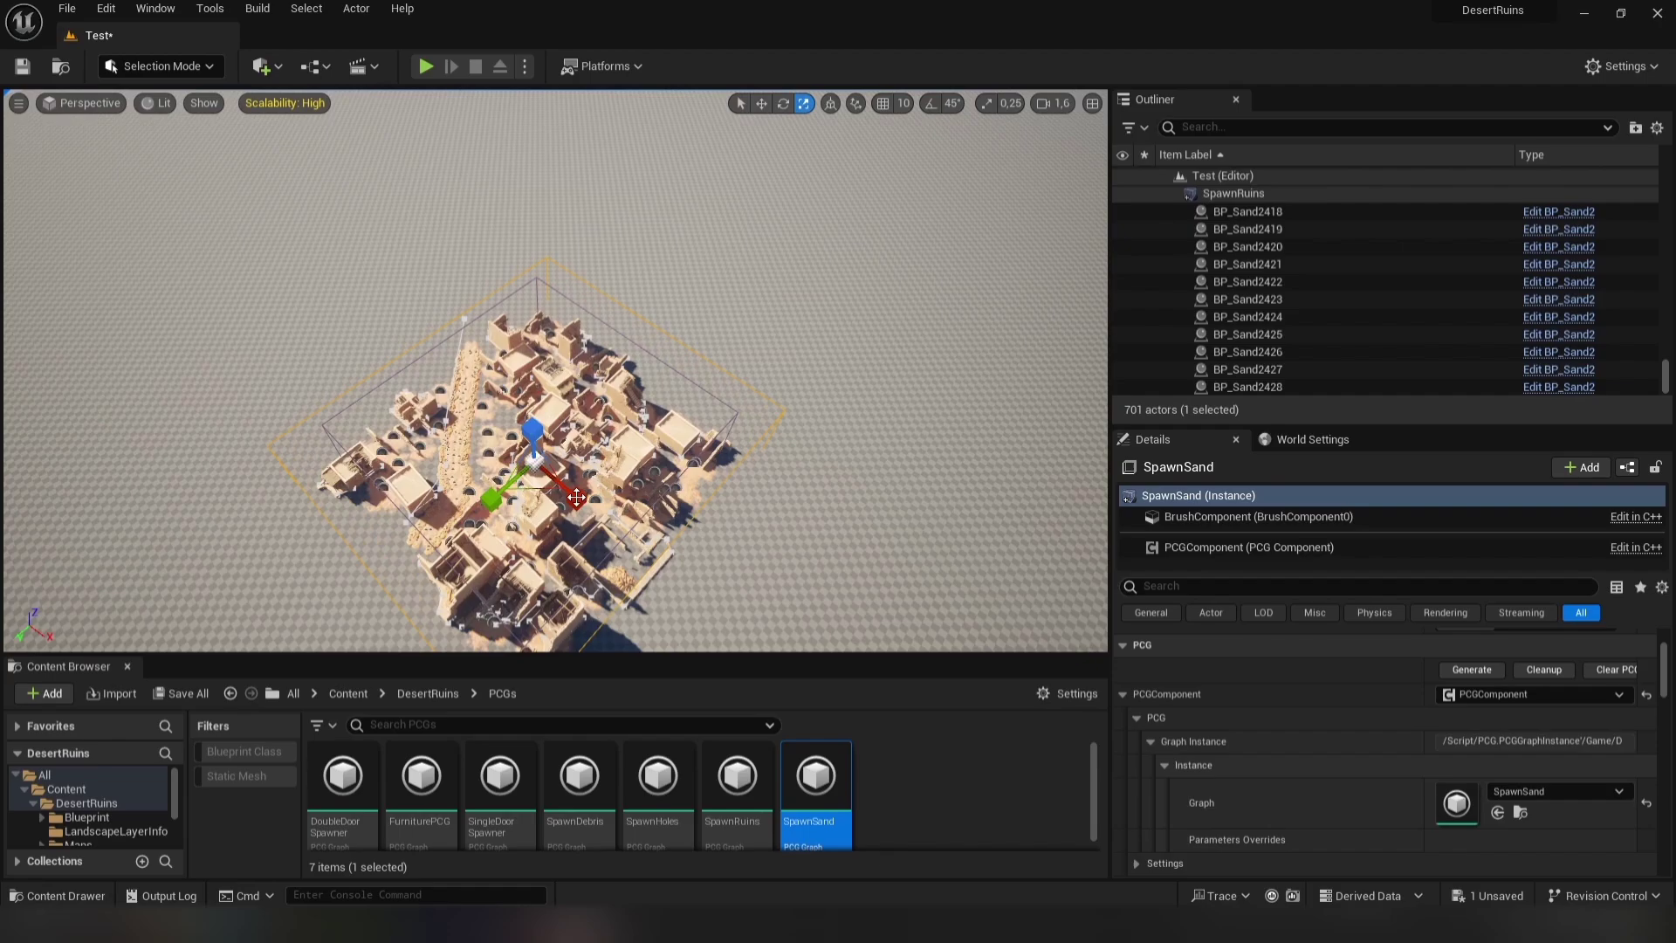
pyautogui.moveTo(637, 463); pyautogui.dragTo(463, 350, button='right')
pyautogui.moveTo(638, 358); pyautogui.dragTo(638, 384, button='right')
pyautogui.press('w')
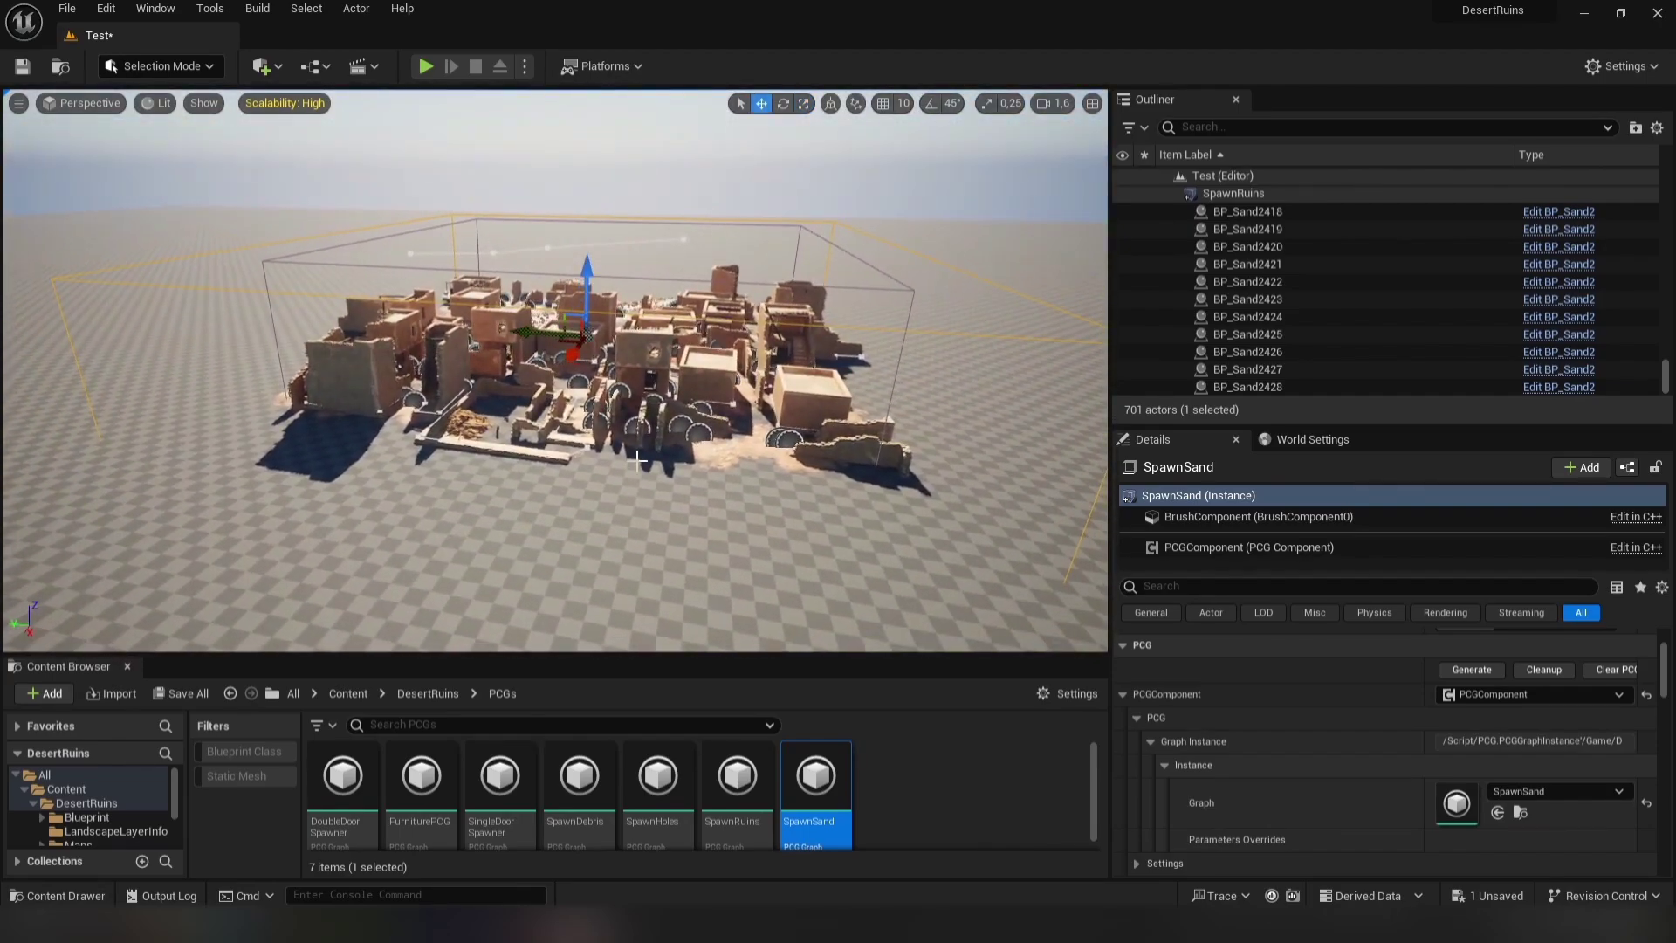
pyautogui.click(1456, 672)
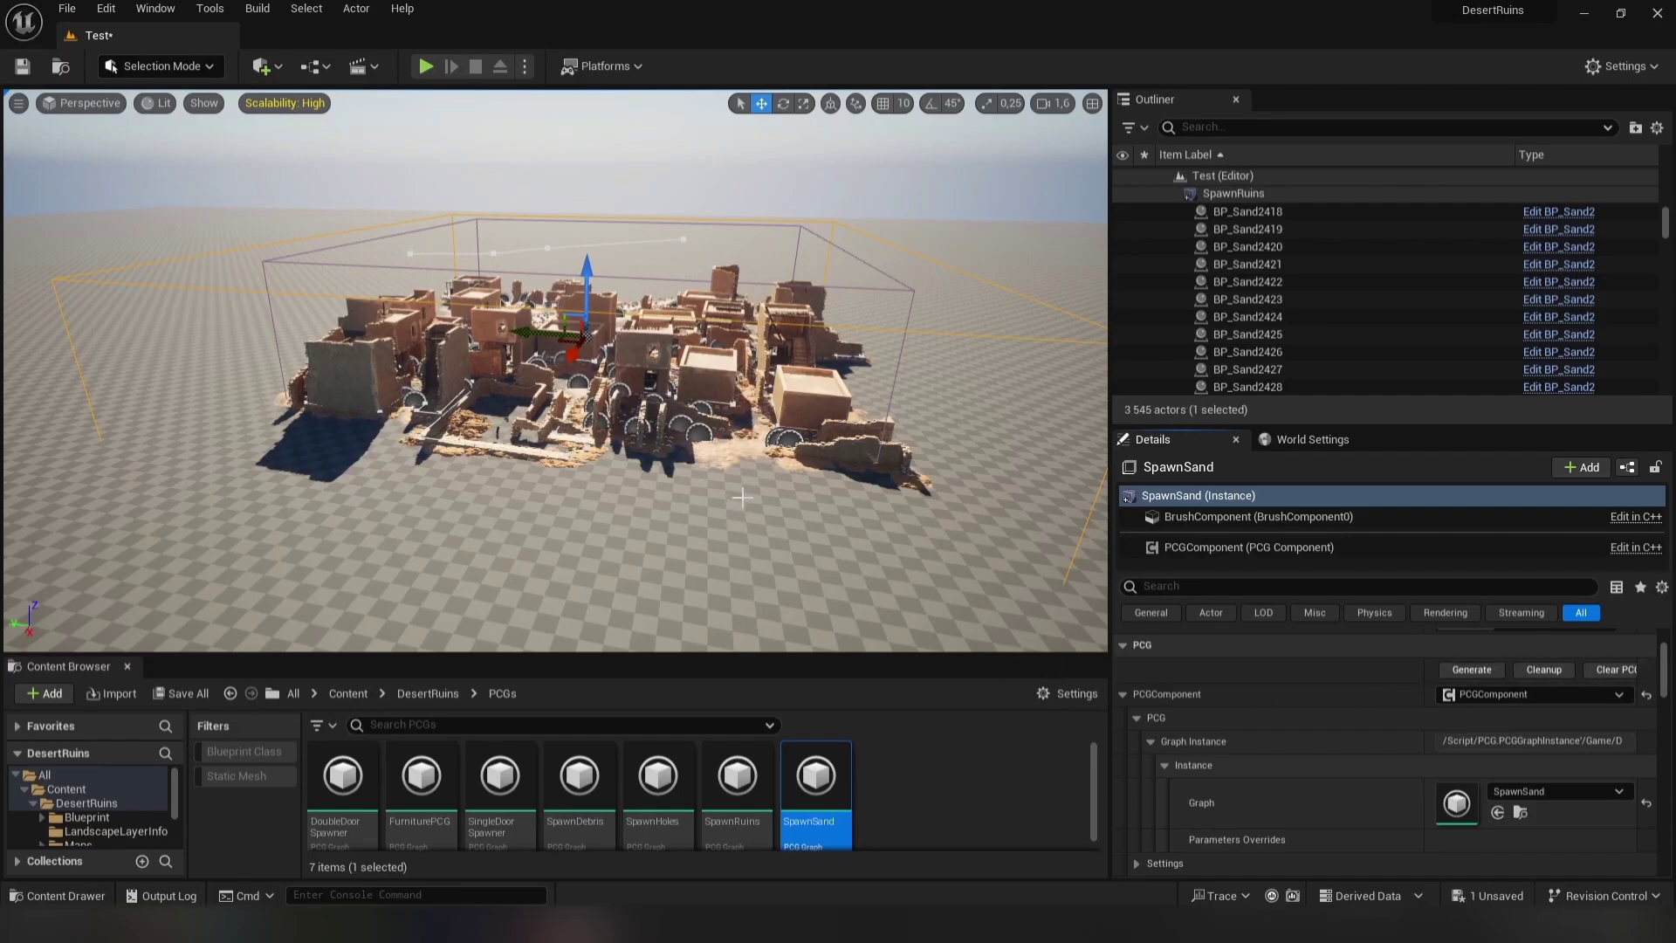
pyautogui.press('w')
pyautogui.moveTo(742, 498)
pyautogui.mouseDown(button='right')
pyautogui.moveTo(637, 620)
pyautogui.moveTo(729, 524)
pyautogui.mouseUp(button='right')
pyautogui.press('g')
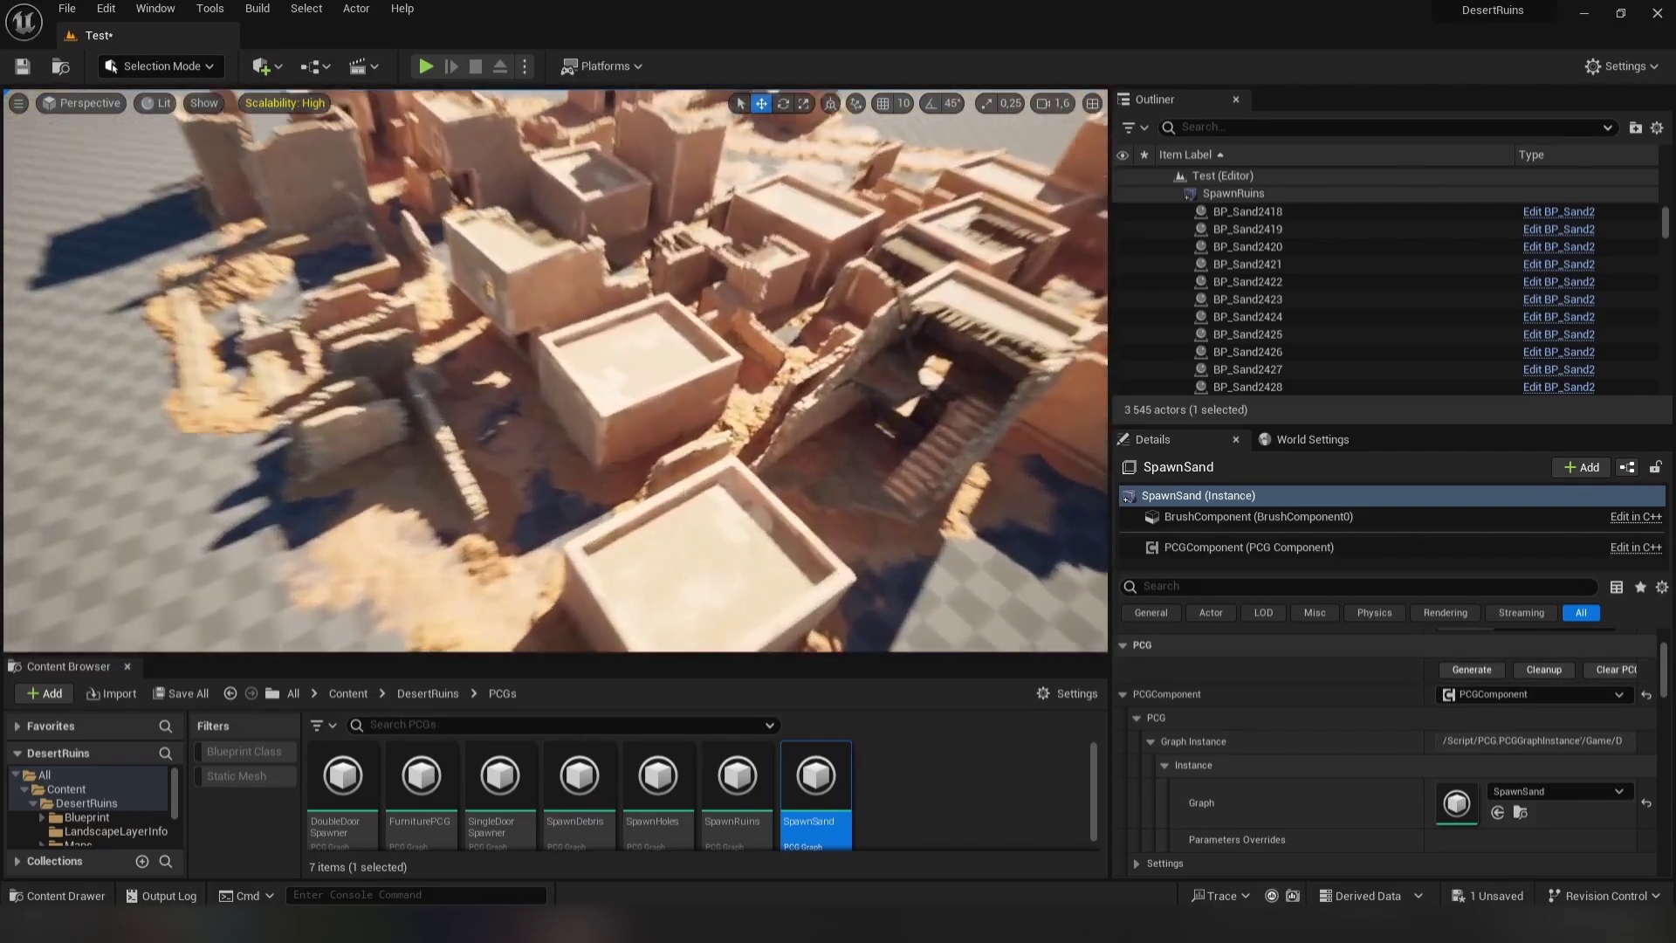
pyautogui.moveTo(555, 370); pyautogui.dragTo(585, 349, button='right')
pyautogui.press('w')
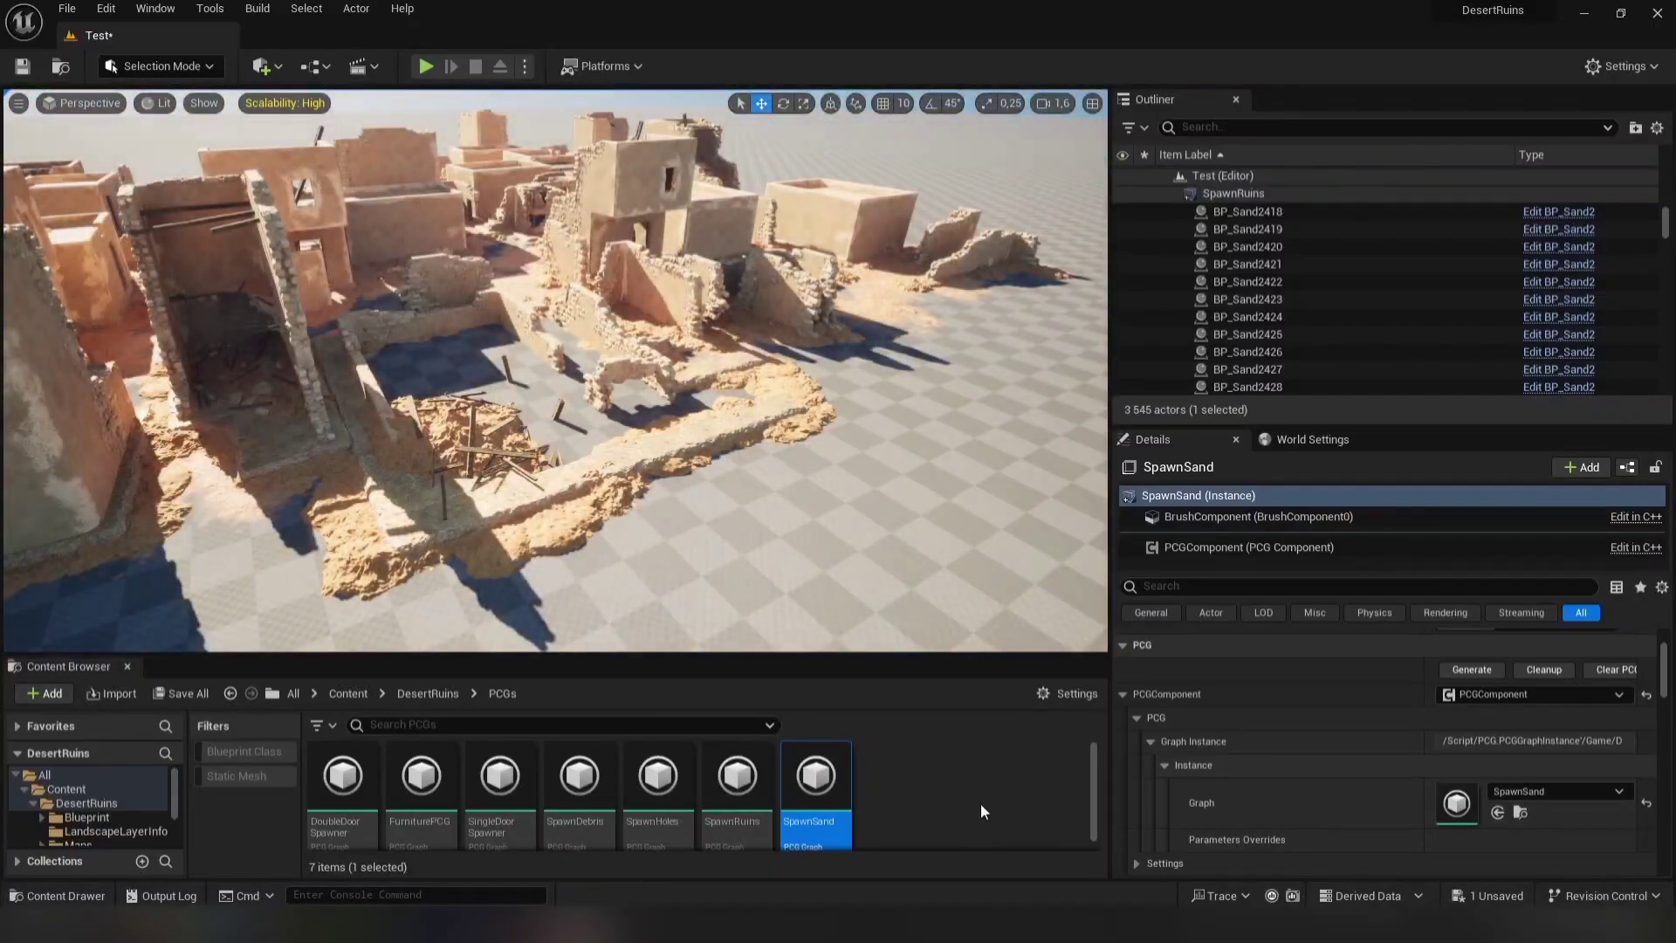
# - Duplicate the SpawnRuins volume and assign the SpawnHoles PCG graph to the copy
pyautogui.click(1178, 192)
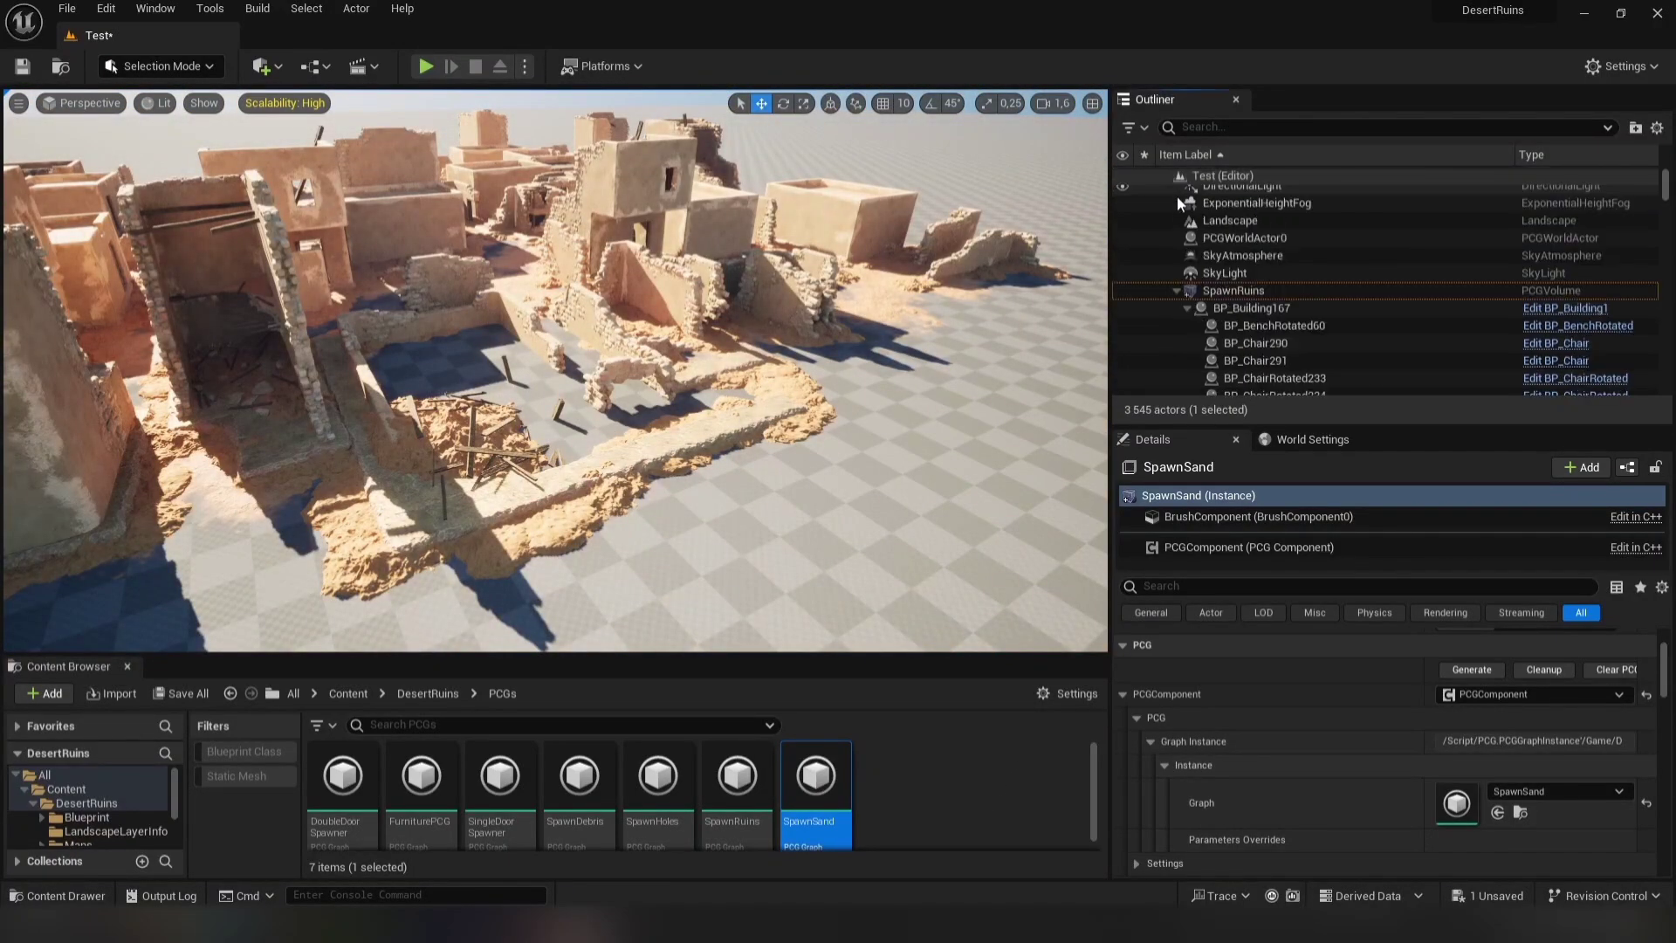
pyautogui.click(1174, 294)
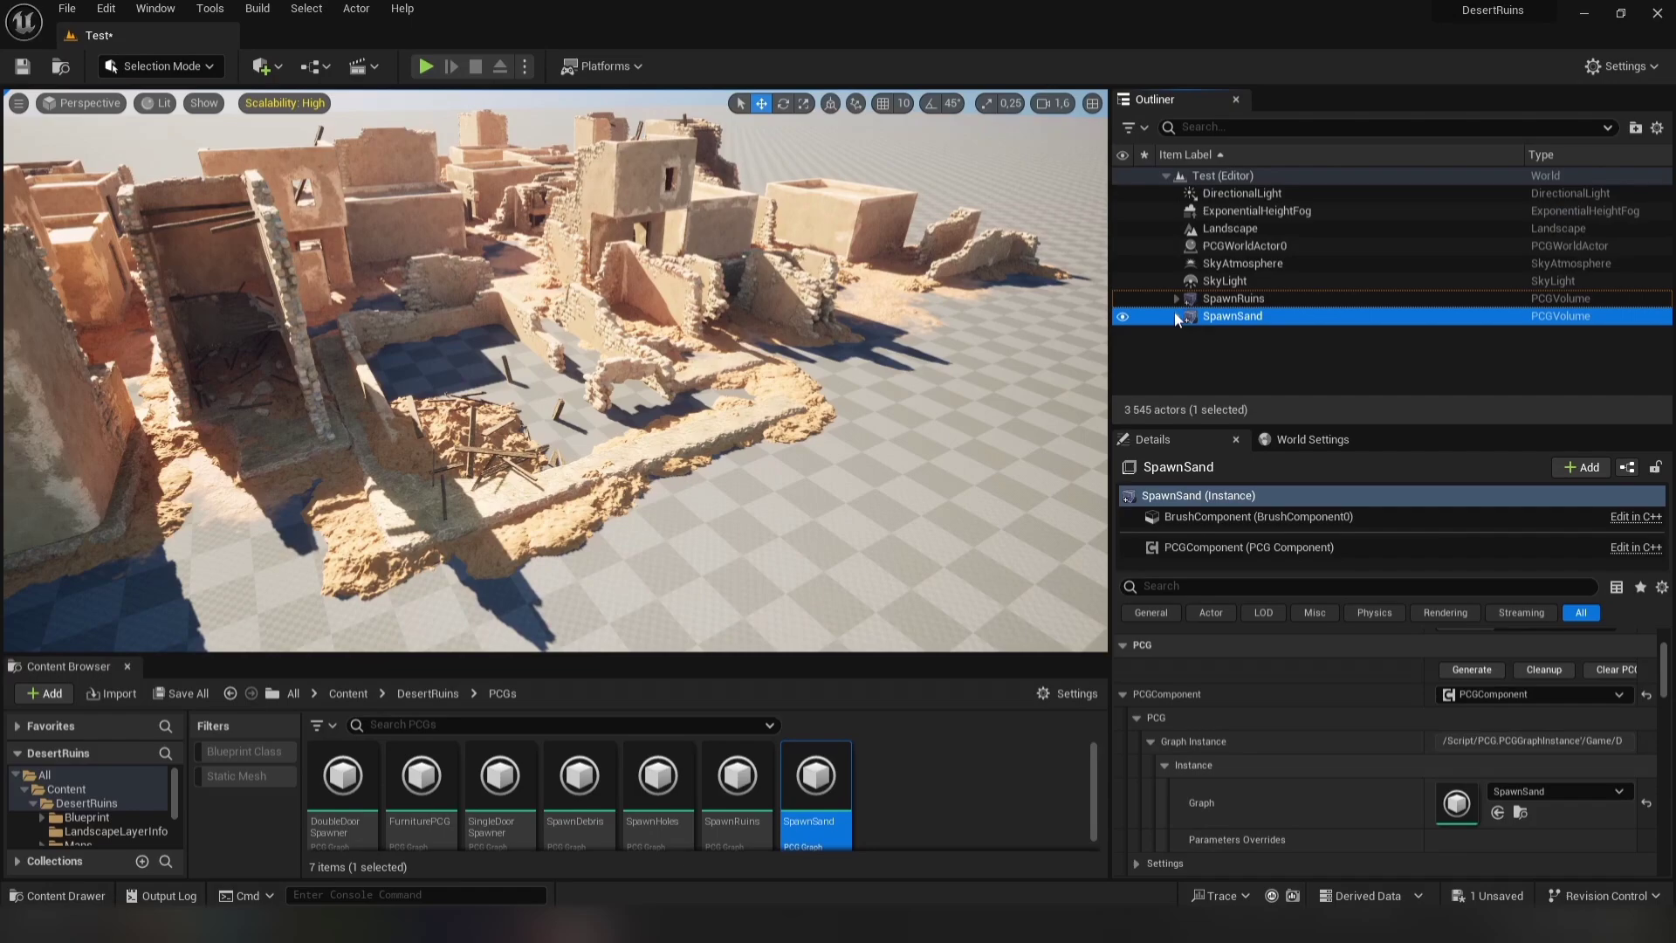
pyautogui.click(1233, 299)
pyautogui.hotkey('ctrl', 'd')
pyautogui.click(1271, 359)
pyautogui.click(1260, 318)
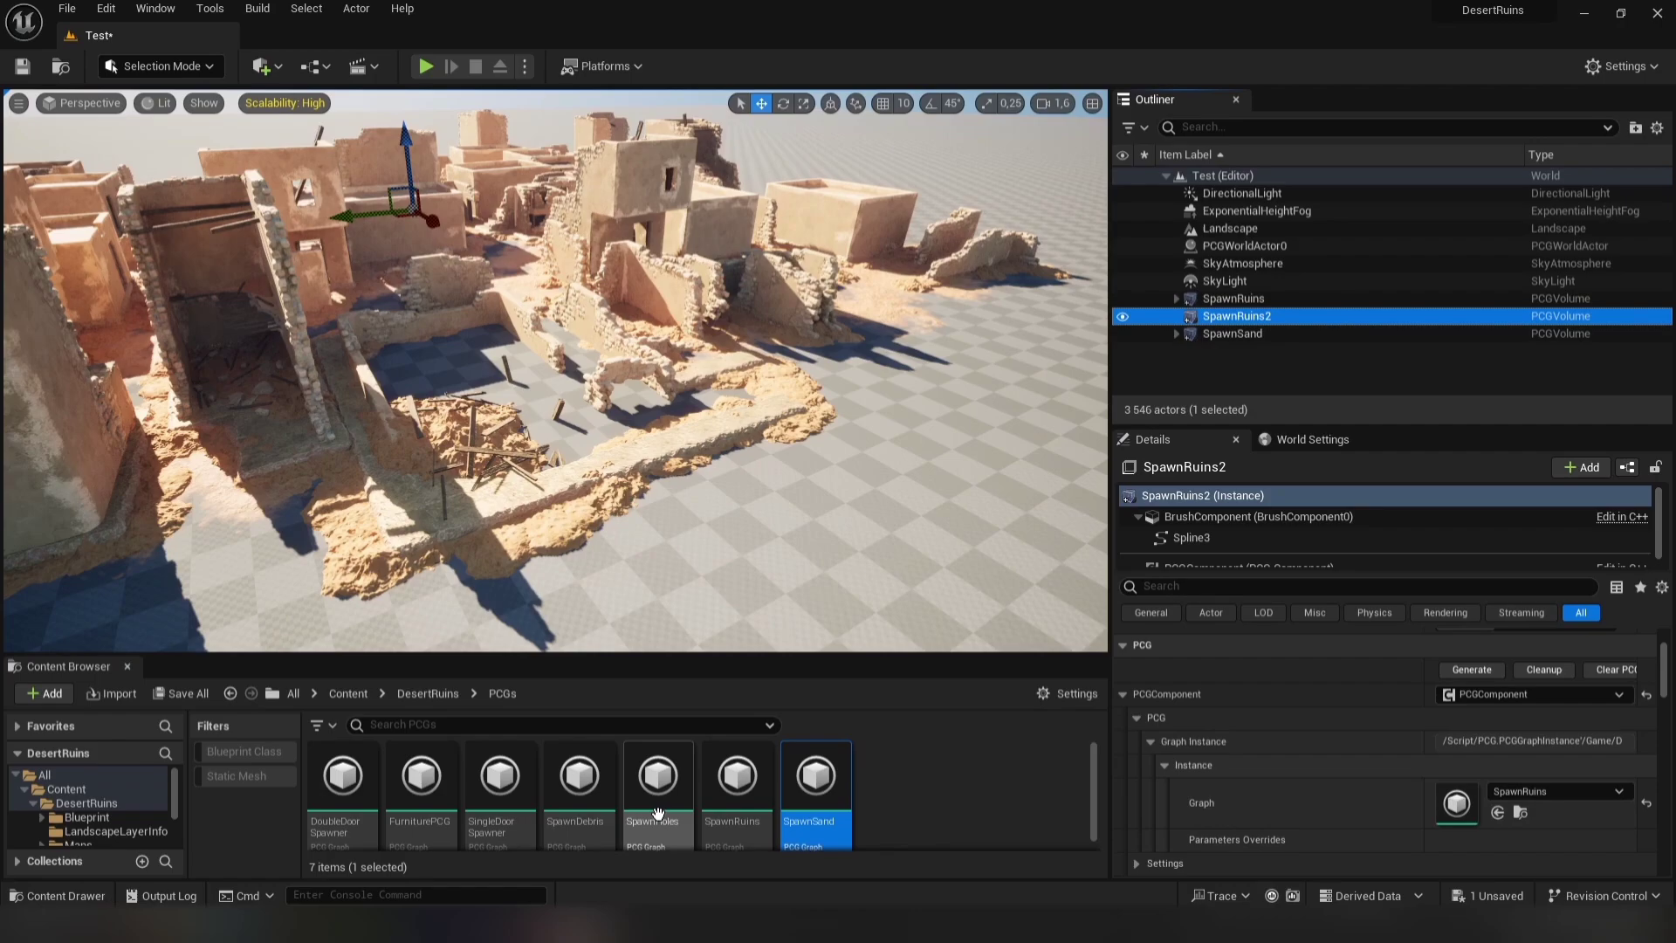
pyautogui.moveTo(658, 812); pyautogui.dragTo(1466, 810)
# - Generate the holes from SpawnRuins2 and accept inserting the LandscapePatches edit layer
pyautogui.moveTo(874, 548); pyautogui.dragTo(602, 558, button='right')
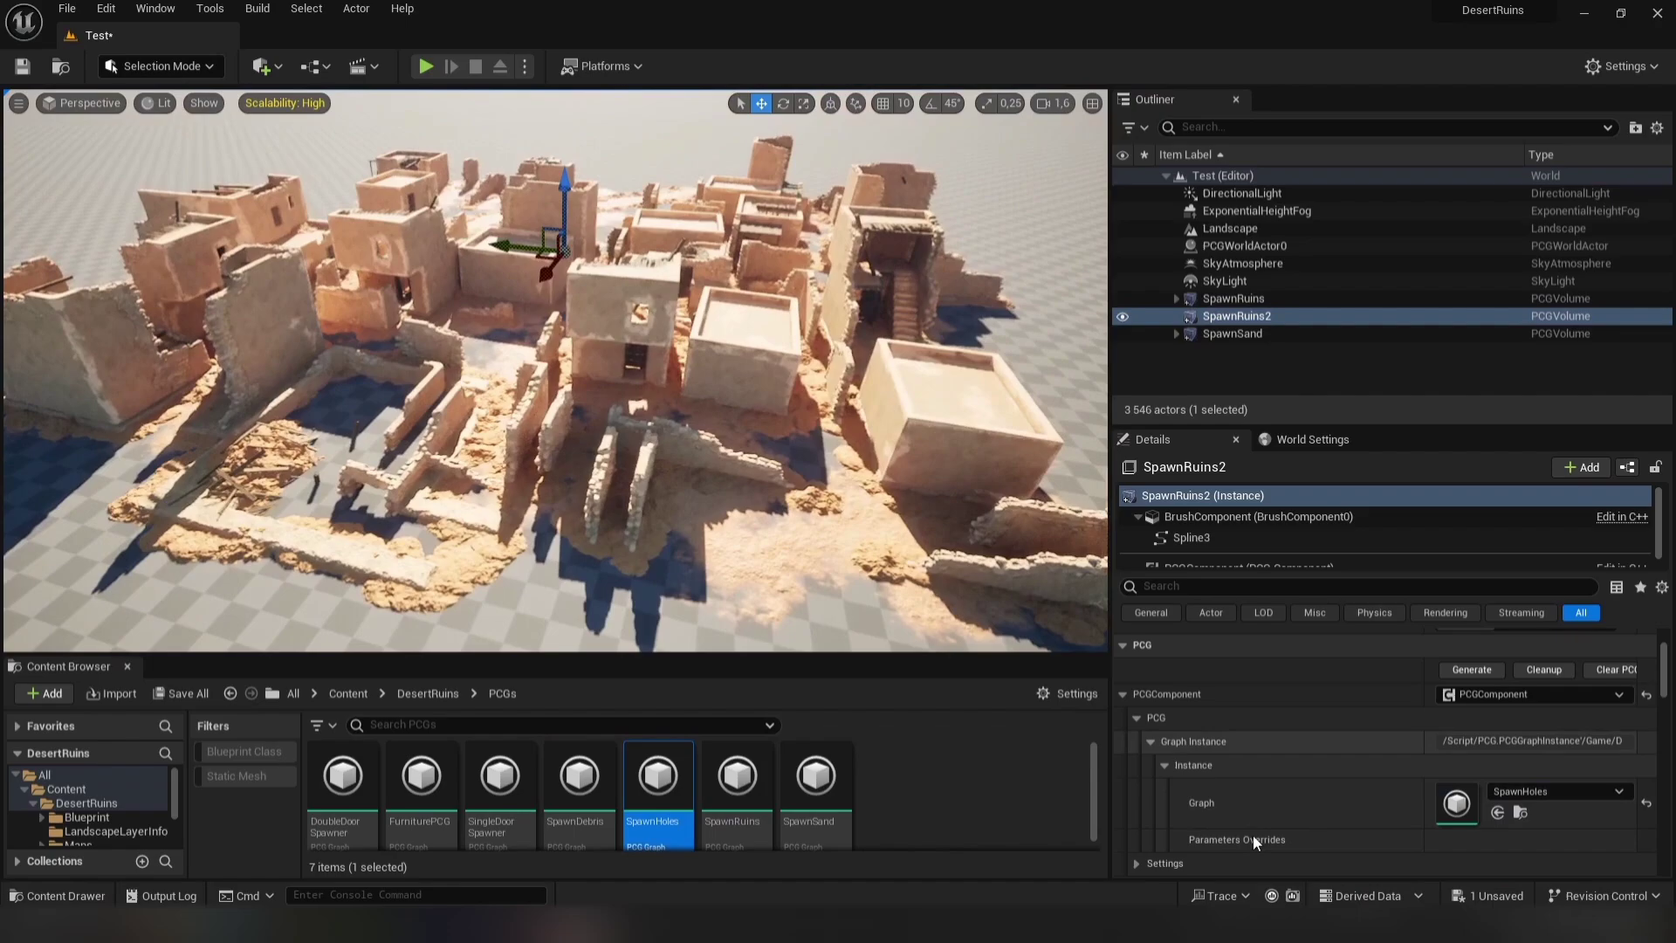
pyautogui.scroll(-3, 1248, 835)
pyautogui.click(1156, 781)
pyautogui.scroll(-2, 1266, 788)
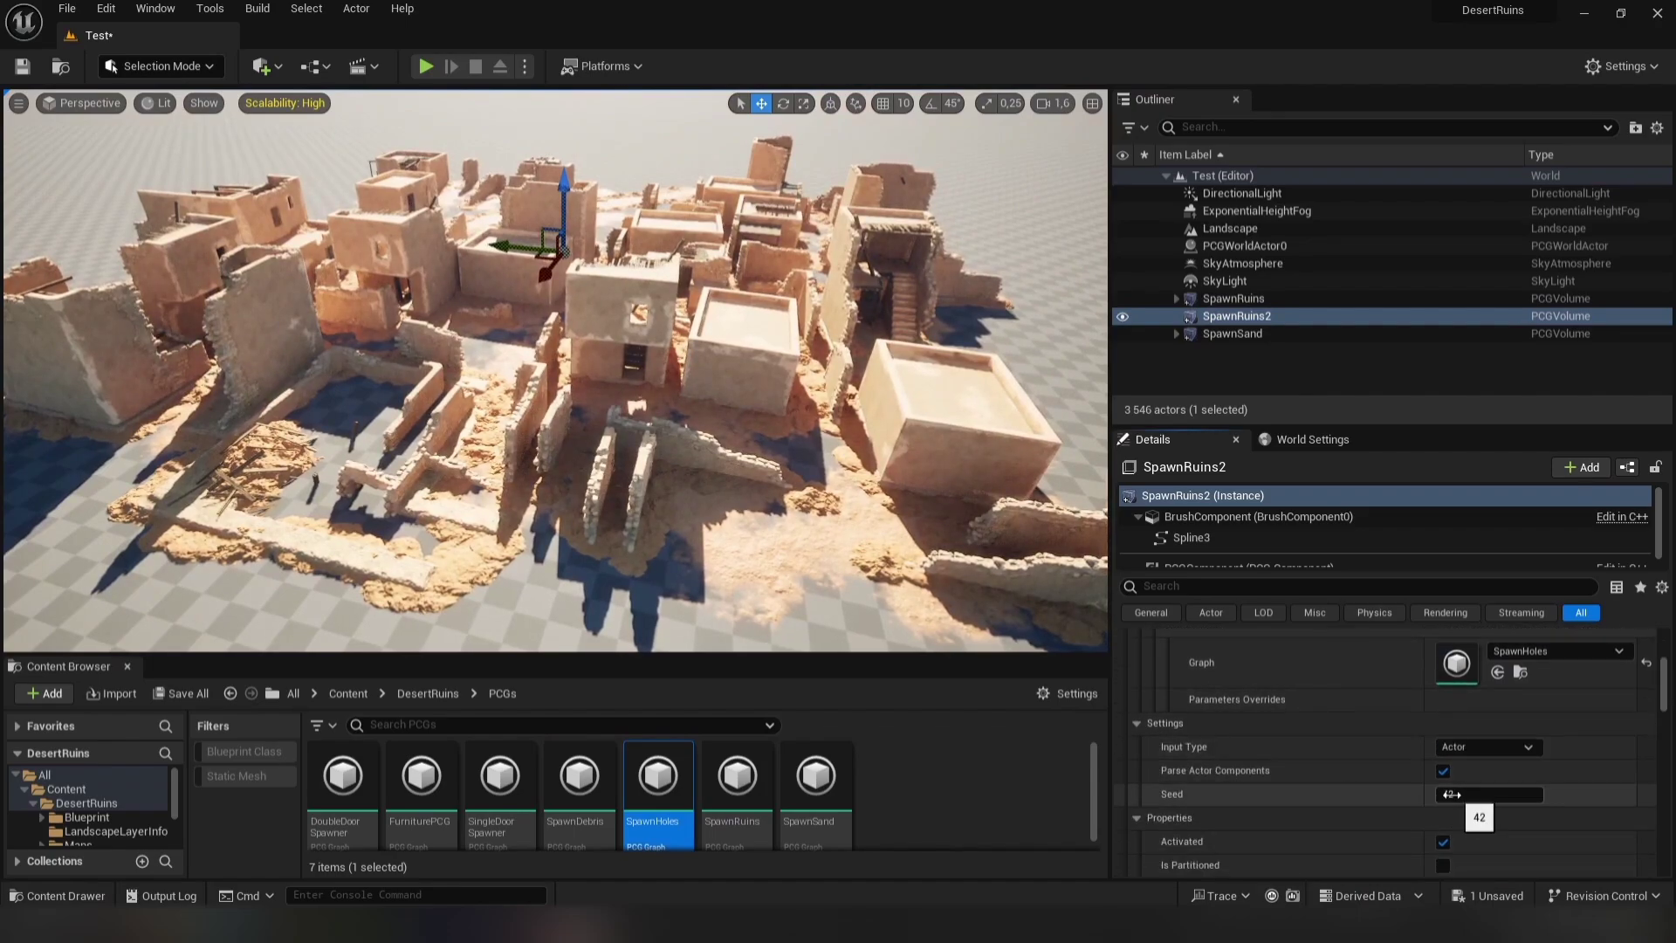
pyautogui.scroll(4, 1355, 777)
pyautogui.click(1470, 698)
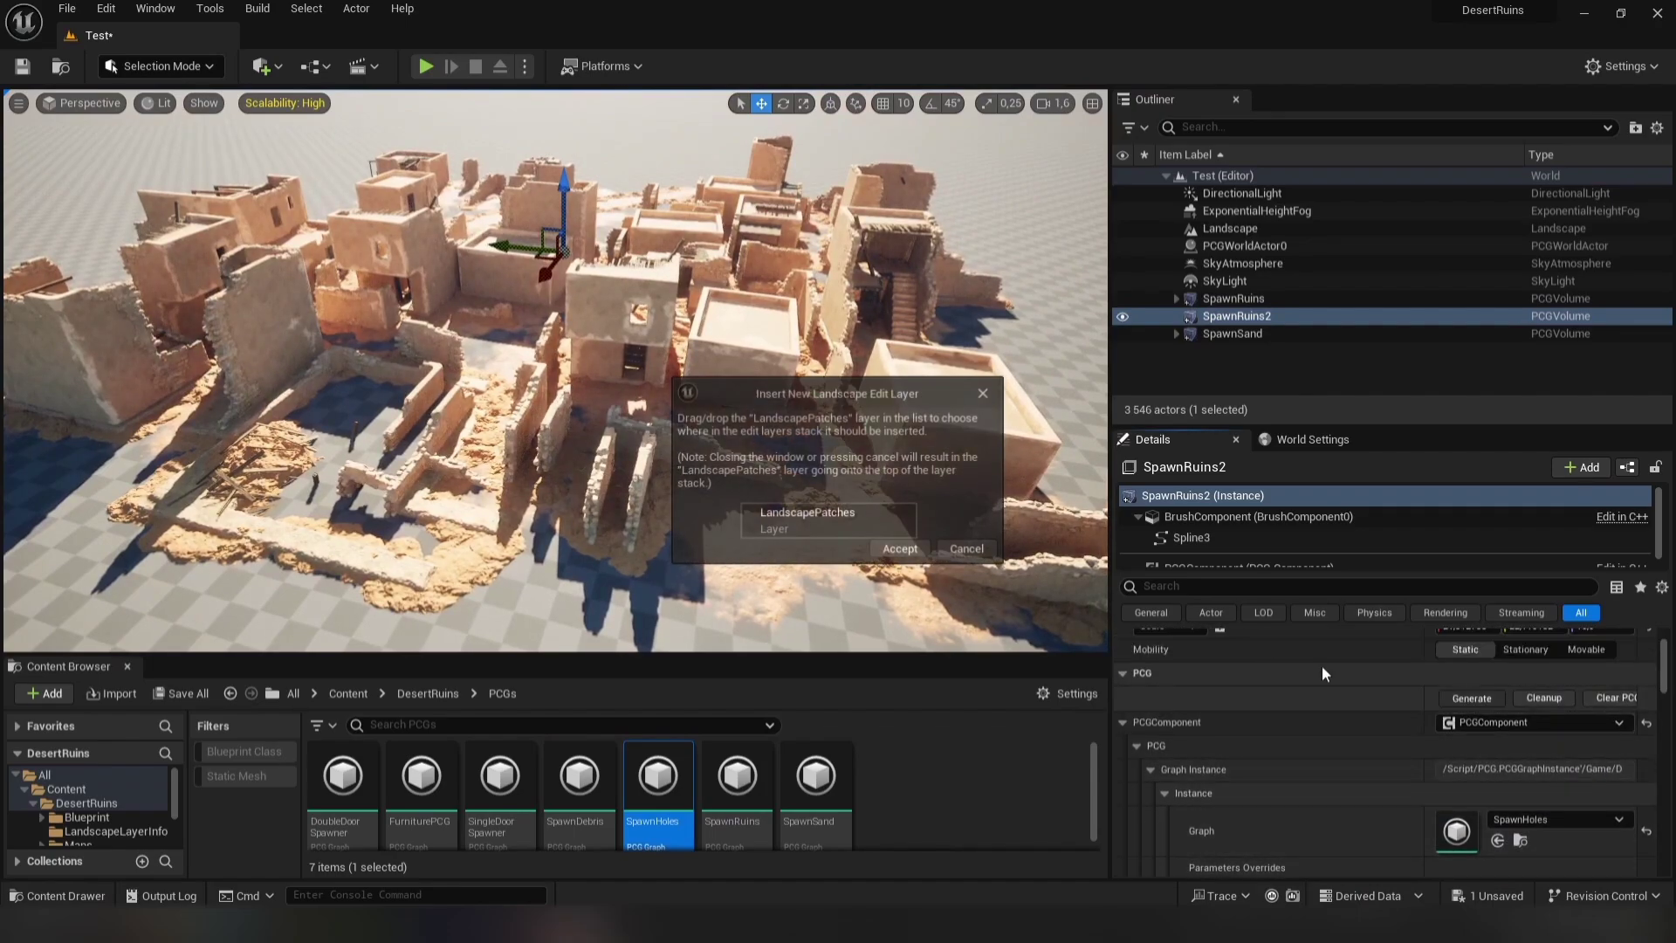
pyautogui.click(919, 552)
# - Select the eight sand pieces overhanging the inner walls of the sunken building
pyautogui.press('w')
pyautogui.moveTo(761, 522); pyautogui.dragTo(742, 558, button='right')
pyautogui.press('a')
pyautogui.press('d')
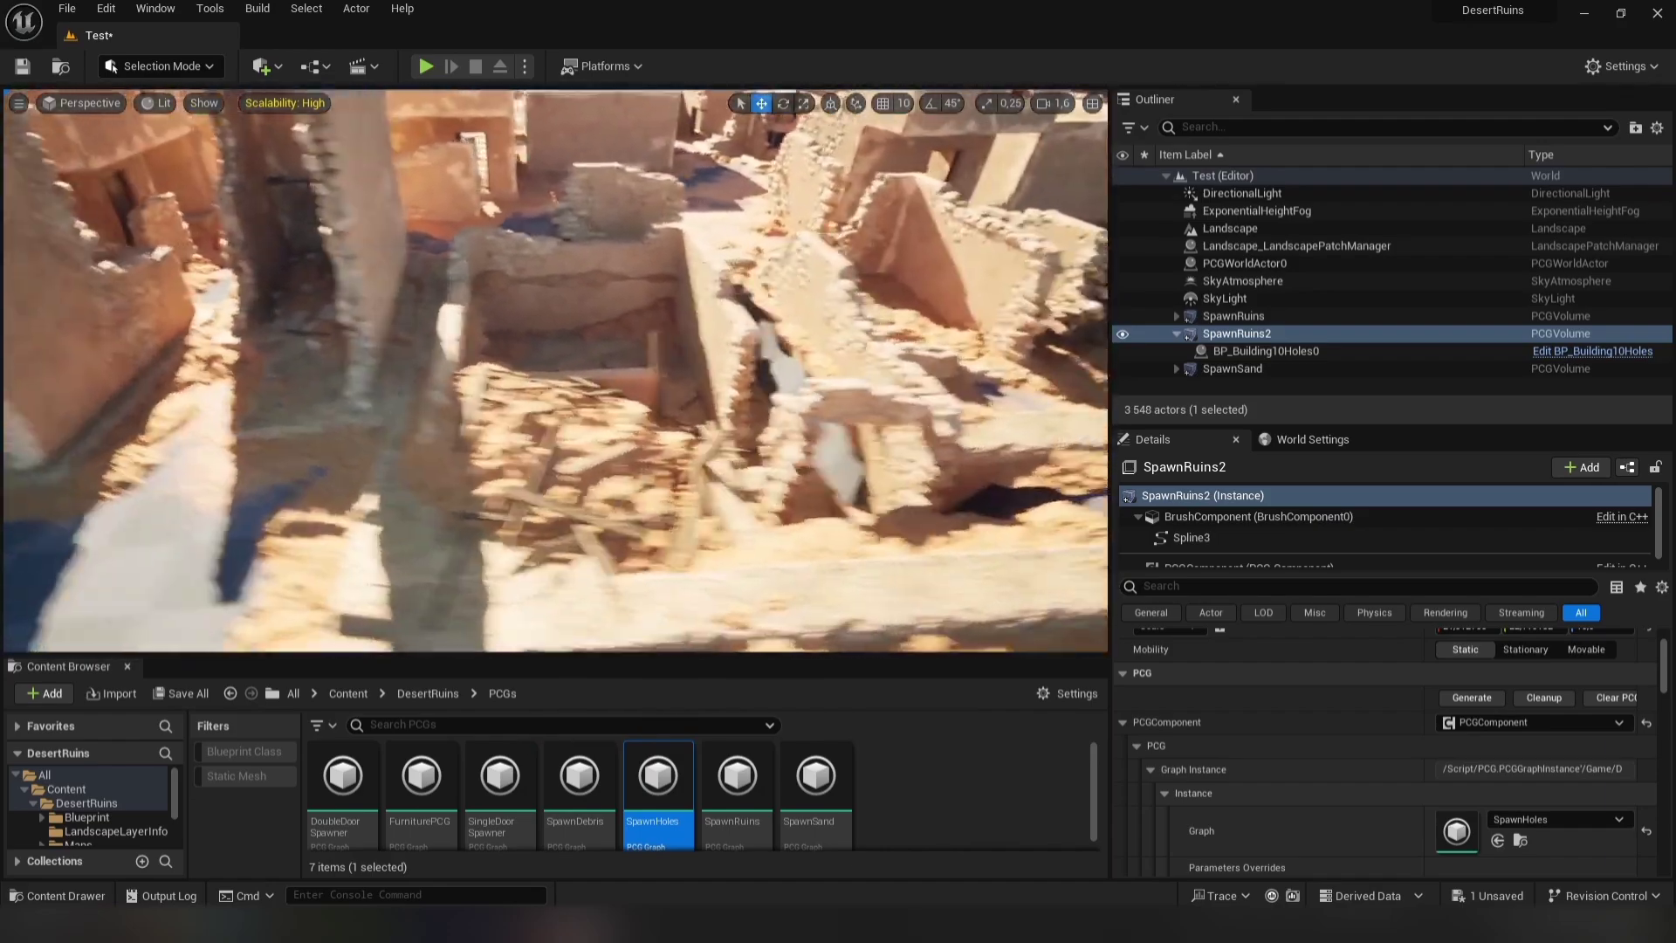
pyautogui.moveTo(646, 482); pyautogui.dragTo(558, 375, button='right')
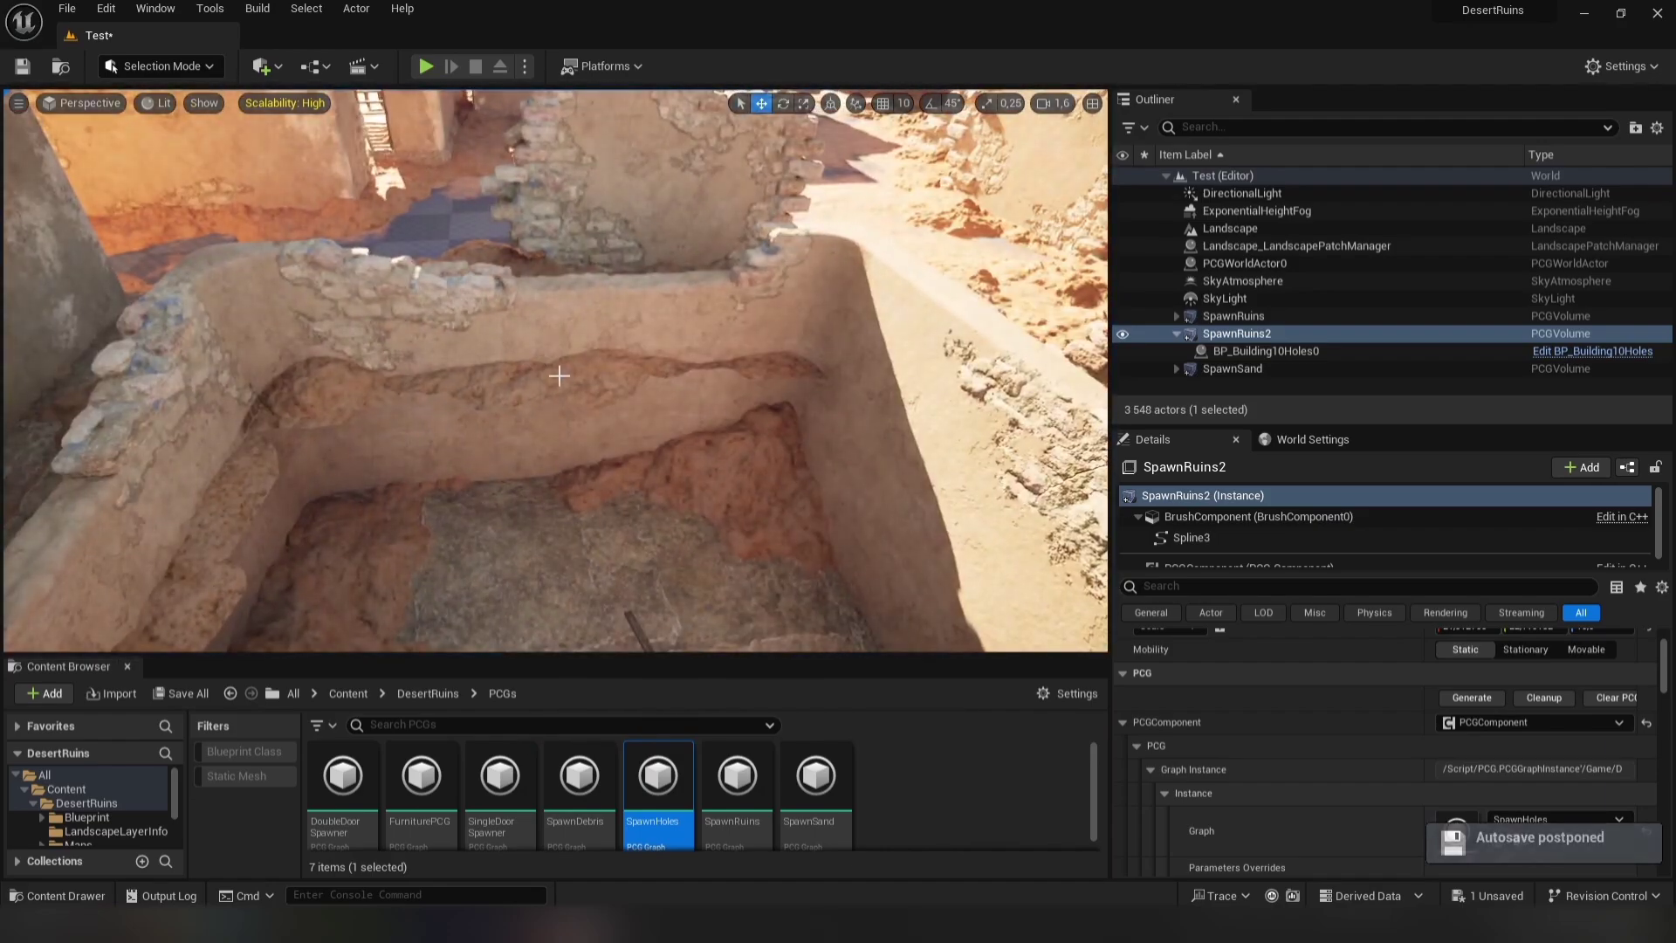
pyautogui.click(559, 376)
pyautogui.keyDown('ctrl'); pyautogui.click(768, 374); pyautogui.keyUp('ctrl')
pyautogui.keyDown('ctrl'); pyautogui.click(672, 365); pyautogui.keyUp('ctrl')
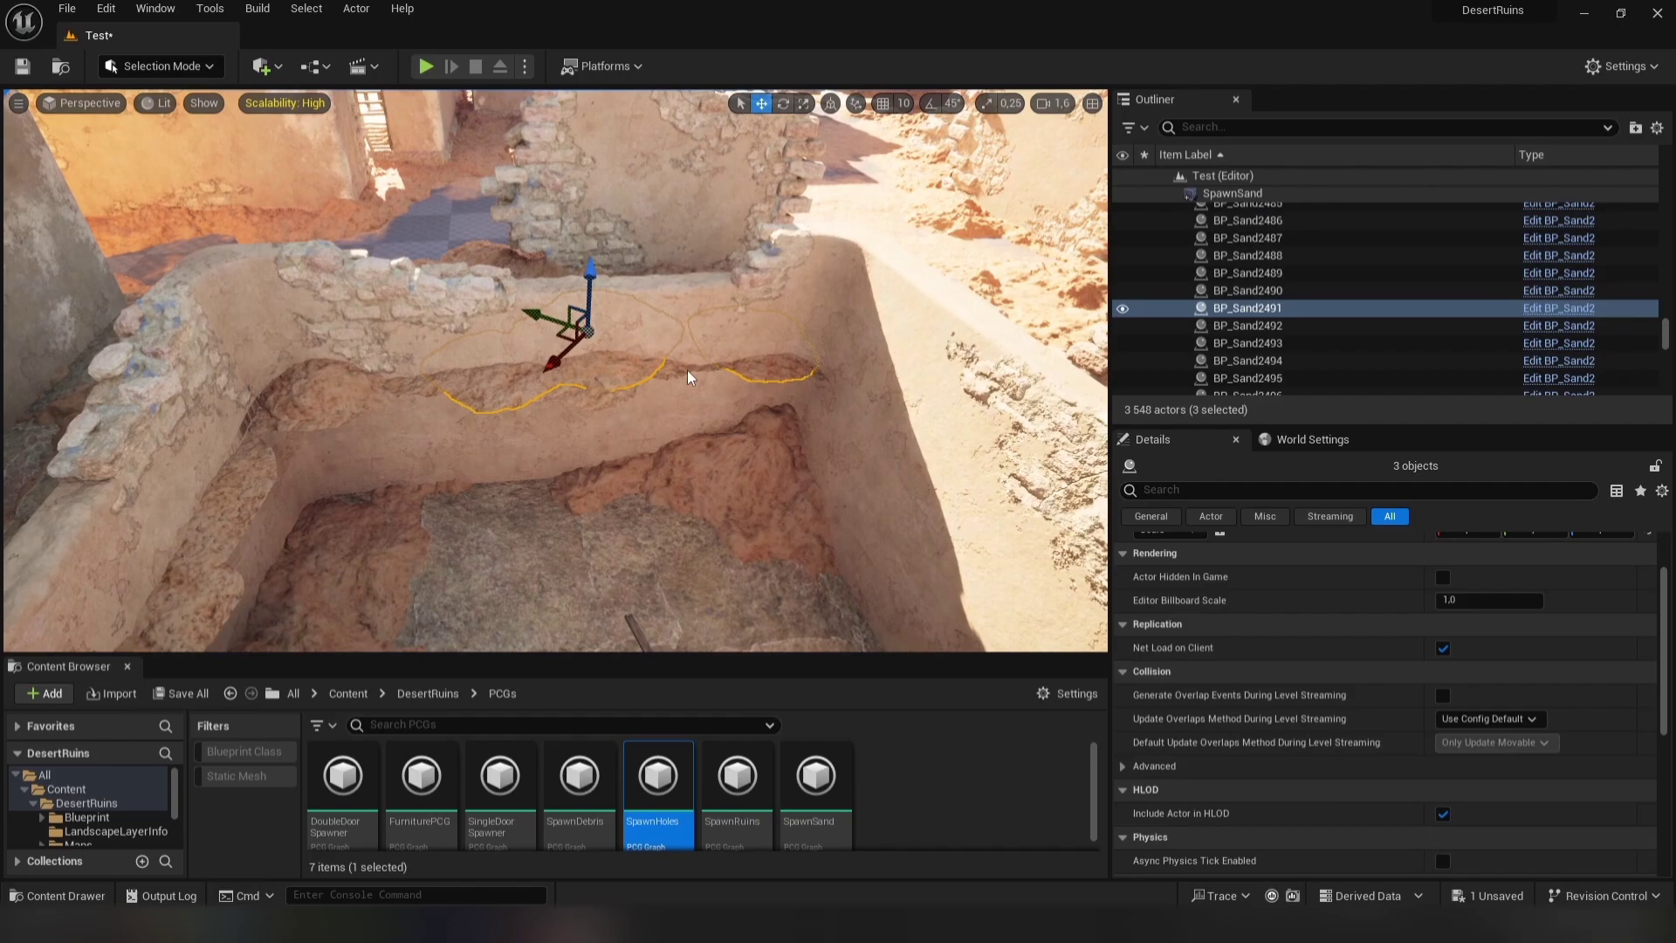
pyautogui.keyDown('ctrl'); pyautogui.click(689, 378); pyautogui.keyUp('ctrl')
pyautogui.keyDown('ctrl'); pyautogui.click(712, 374); pyautogui.keyUp('ctrl')
pyautogui.keyDown('ctrl'); pyautogui.click(602, 379); pyautogui.keyUp('ctrl')
pyautogui.scroll(-3, 559, 375)
pyautogui.moveTo(602, 378); pyautogui.dragTo(580, 416, button='right')
pyautogui.scroll(-3, 559, 375)
pyautogui.keyDown('ctrl'); pyautogui.click(580, 370); pyautogui.keyUp('ctrl')
pyautogui.keyDown('ctrl'); pyautogui.click(525, 373); pyautogui.keyUp('ctrl')
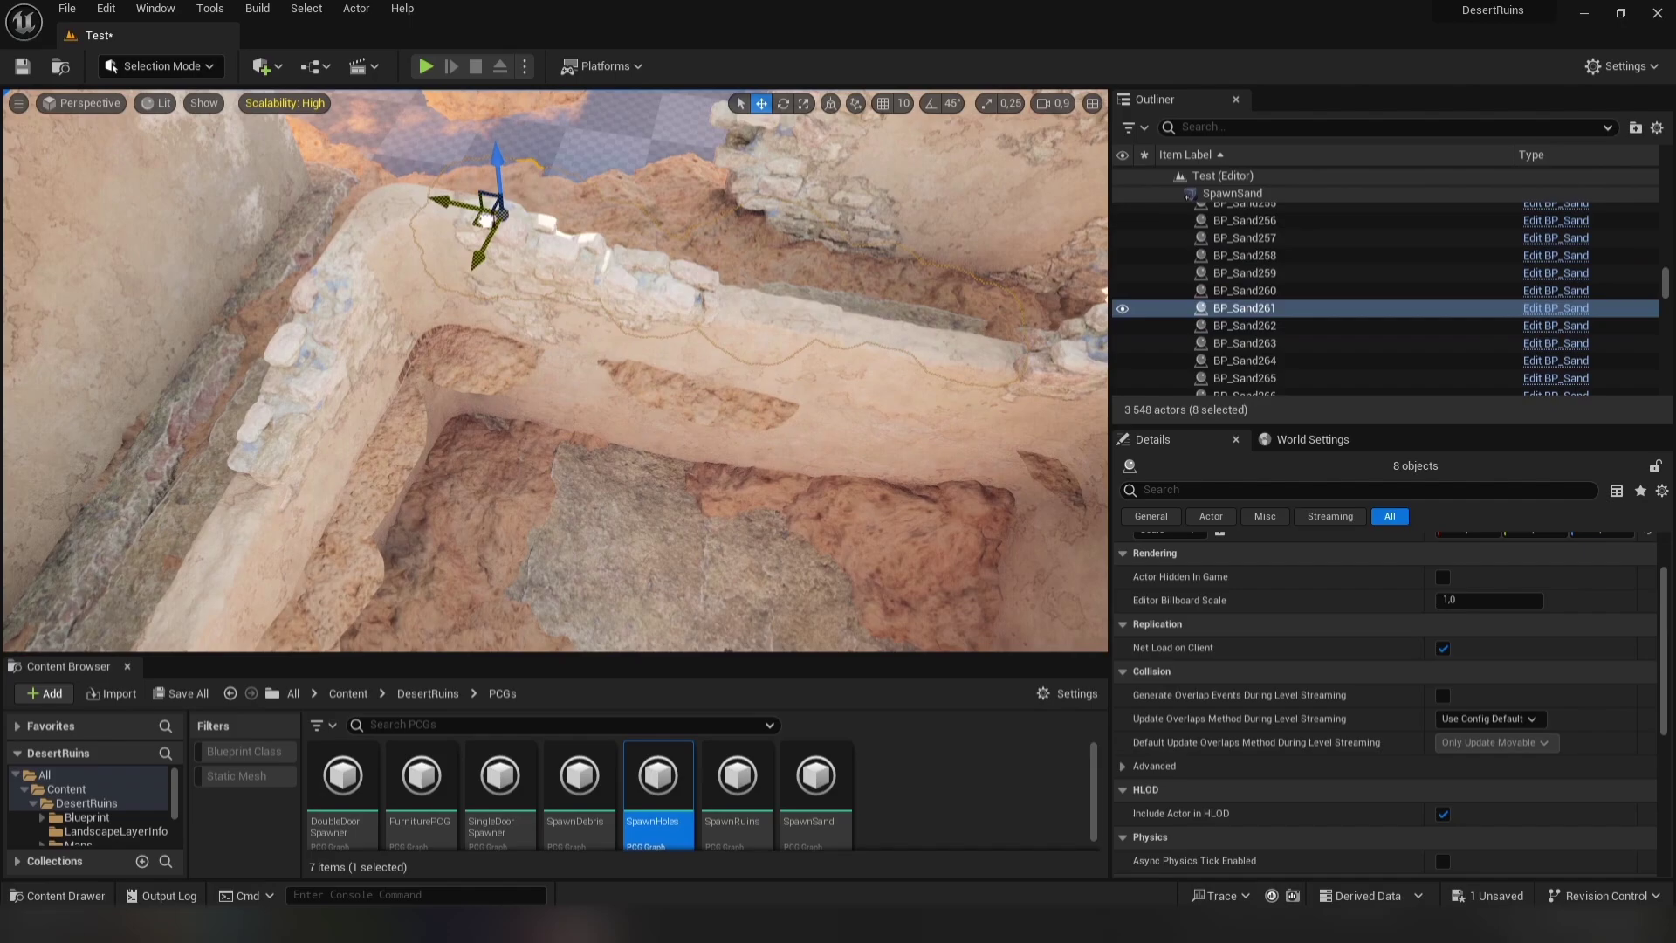
# - Select the BP_Building10Holes0 actor, examine its landscape hole among the ruins, and clear the selection
pyautogui.moveTo(554, 353)
pyautogui.mouseDown(button='right')
pyautogui.moveTo(624, 397)
pyautogui.moveTo(553, 353)
pyautogui.mouseUp(button='right')
pyautogui.click(460, 259)
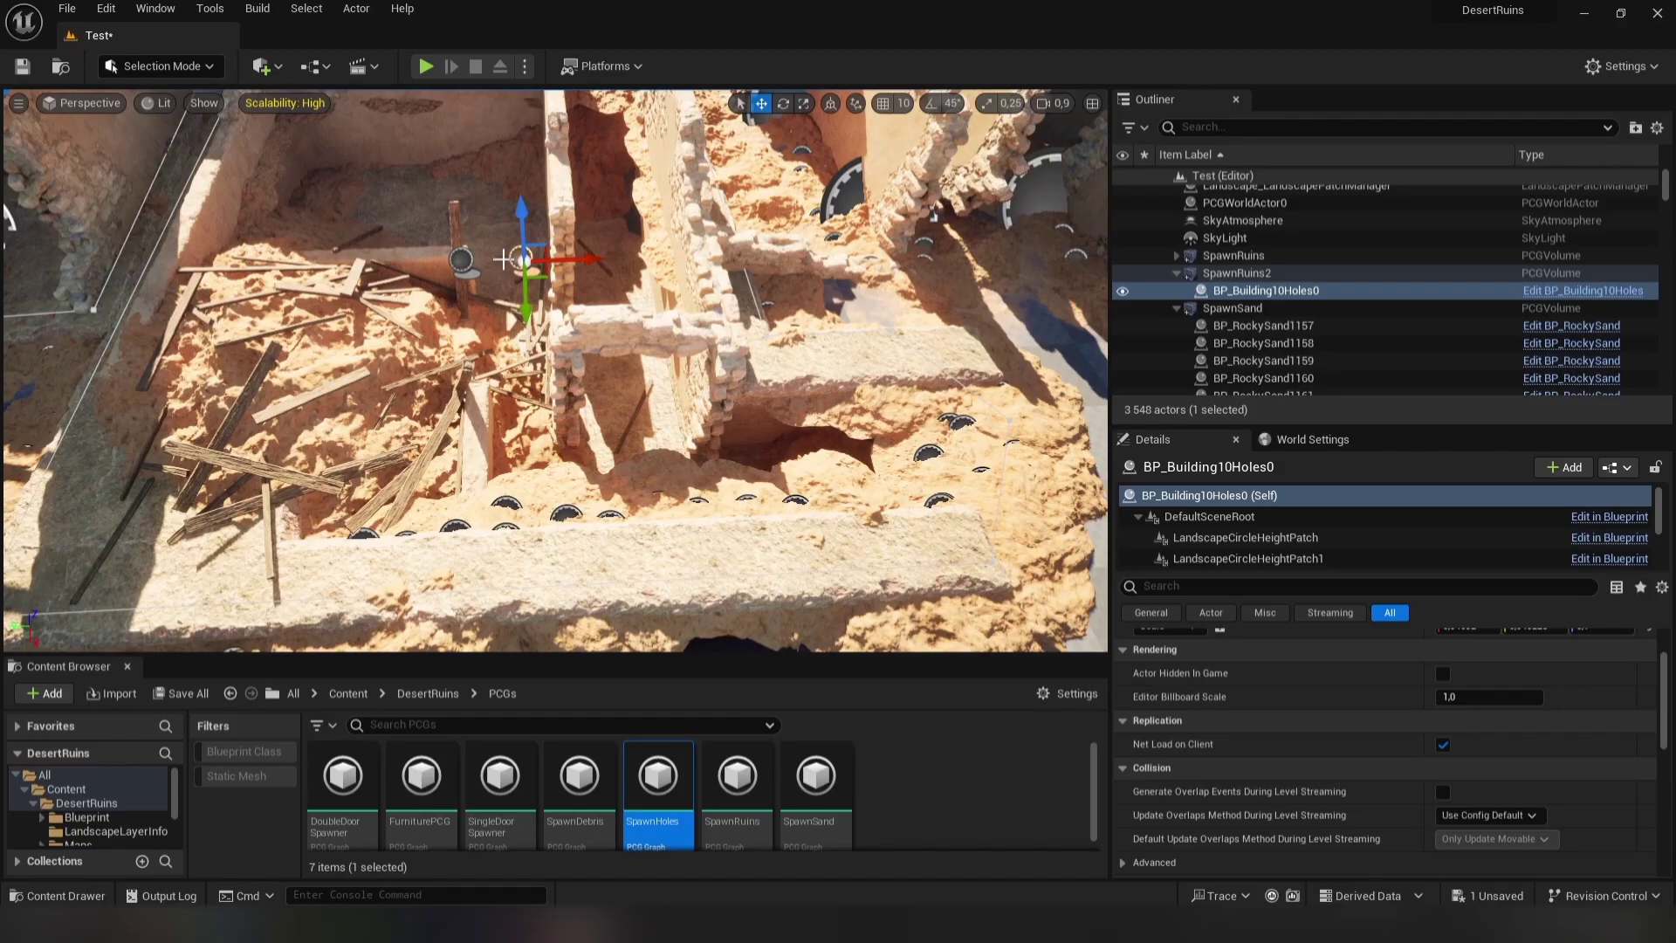
pyautogui.click(460, 259)
pyautogui.moveTo(515, 262); pyautogui.dragTo(523, 306, button='right')
pyautogui.click(593, 384)
pyautogui.moveTo(611, 419); pyautogui.dragTo(638, 491, button='right')
pyautogui.click(602, 550)
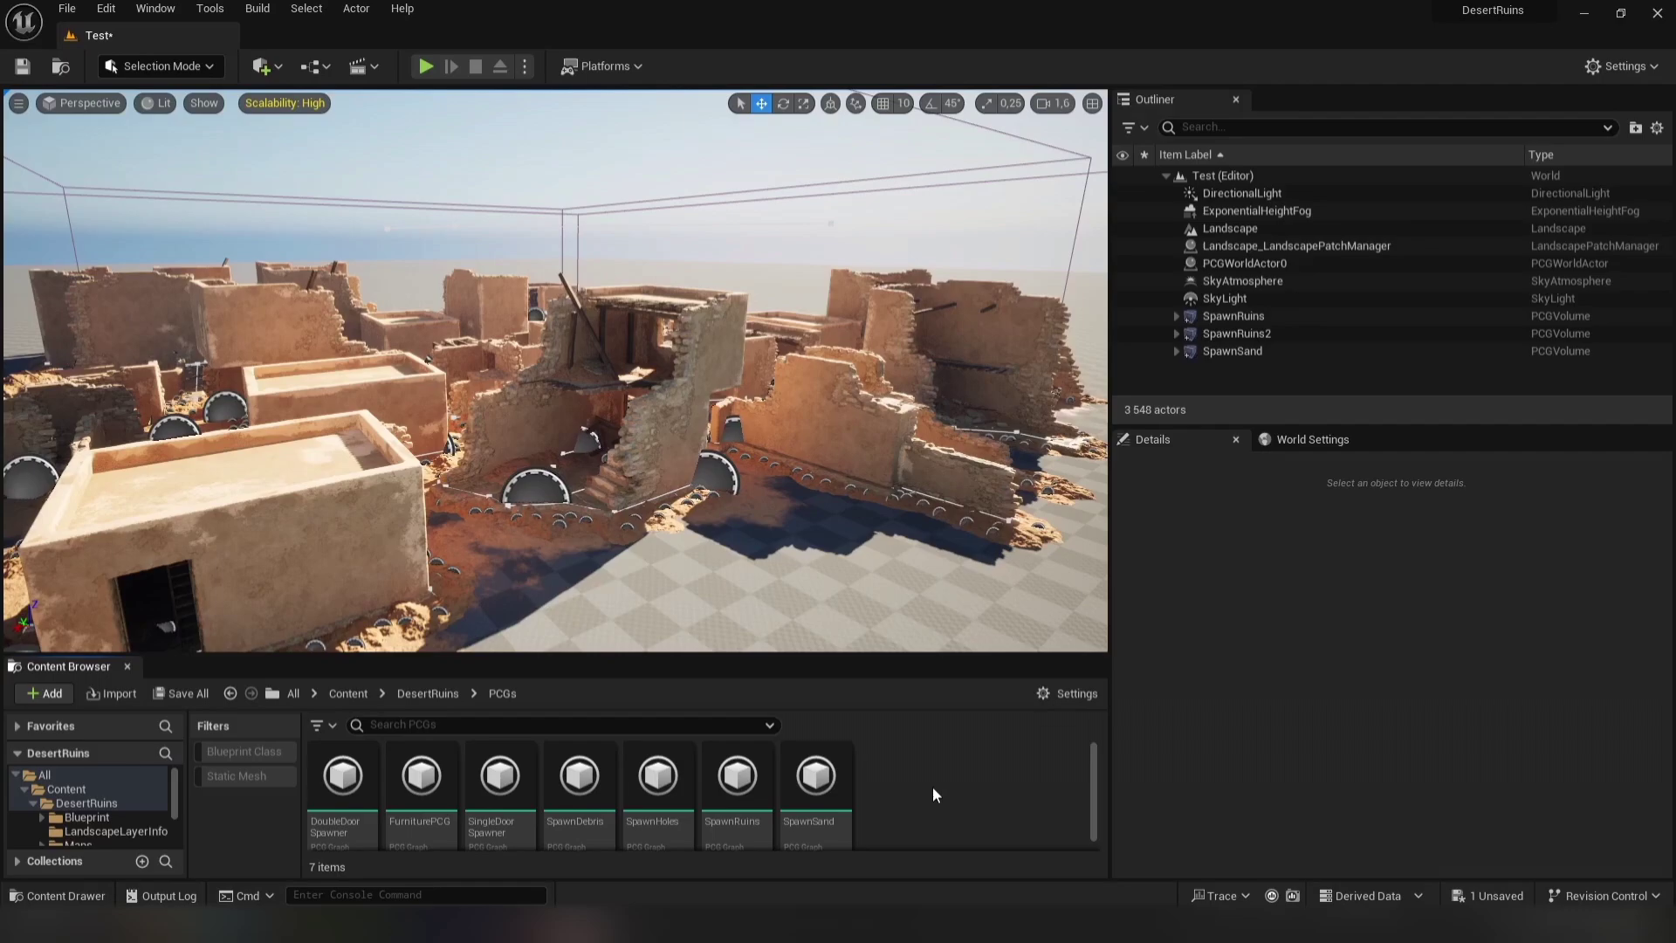
# - Duplicate the SpawnSand volume
pyautogui.click(1259, 351)
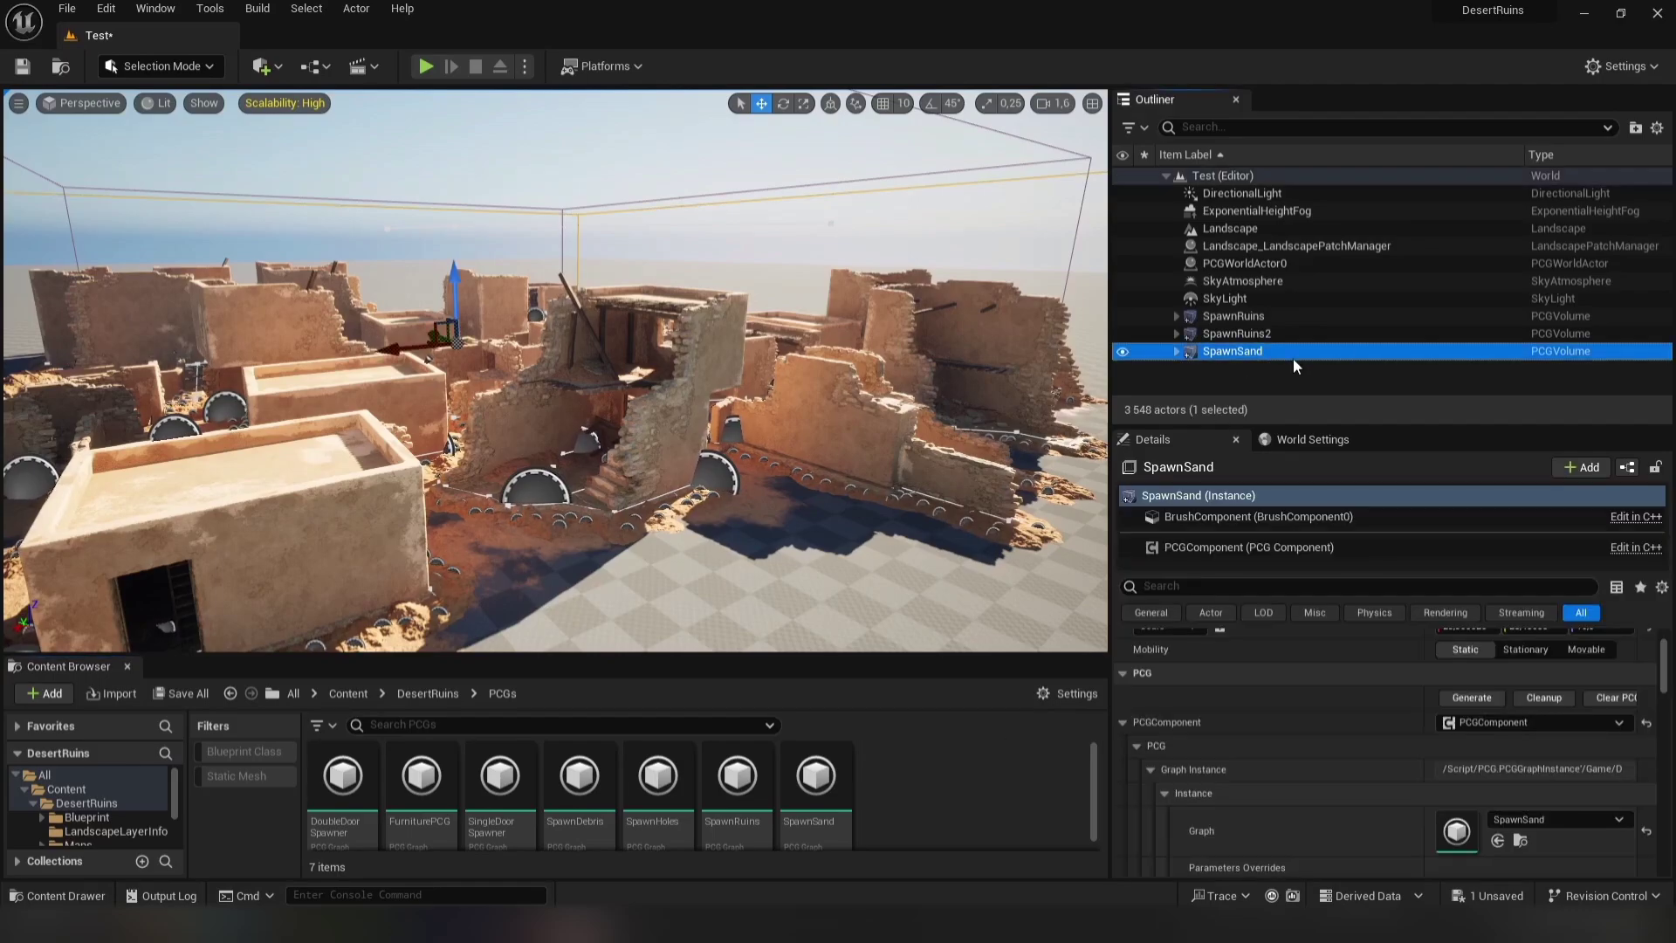
pyautogui.hotkey('ctrl', 'd')
pyautogui.click(1327, 380)
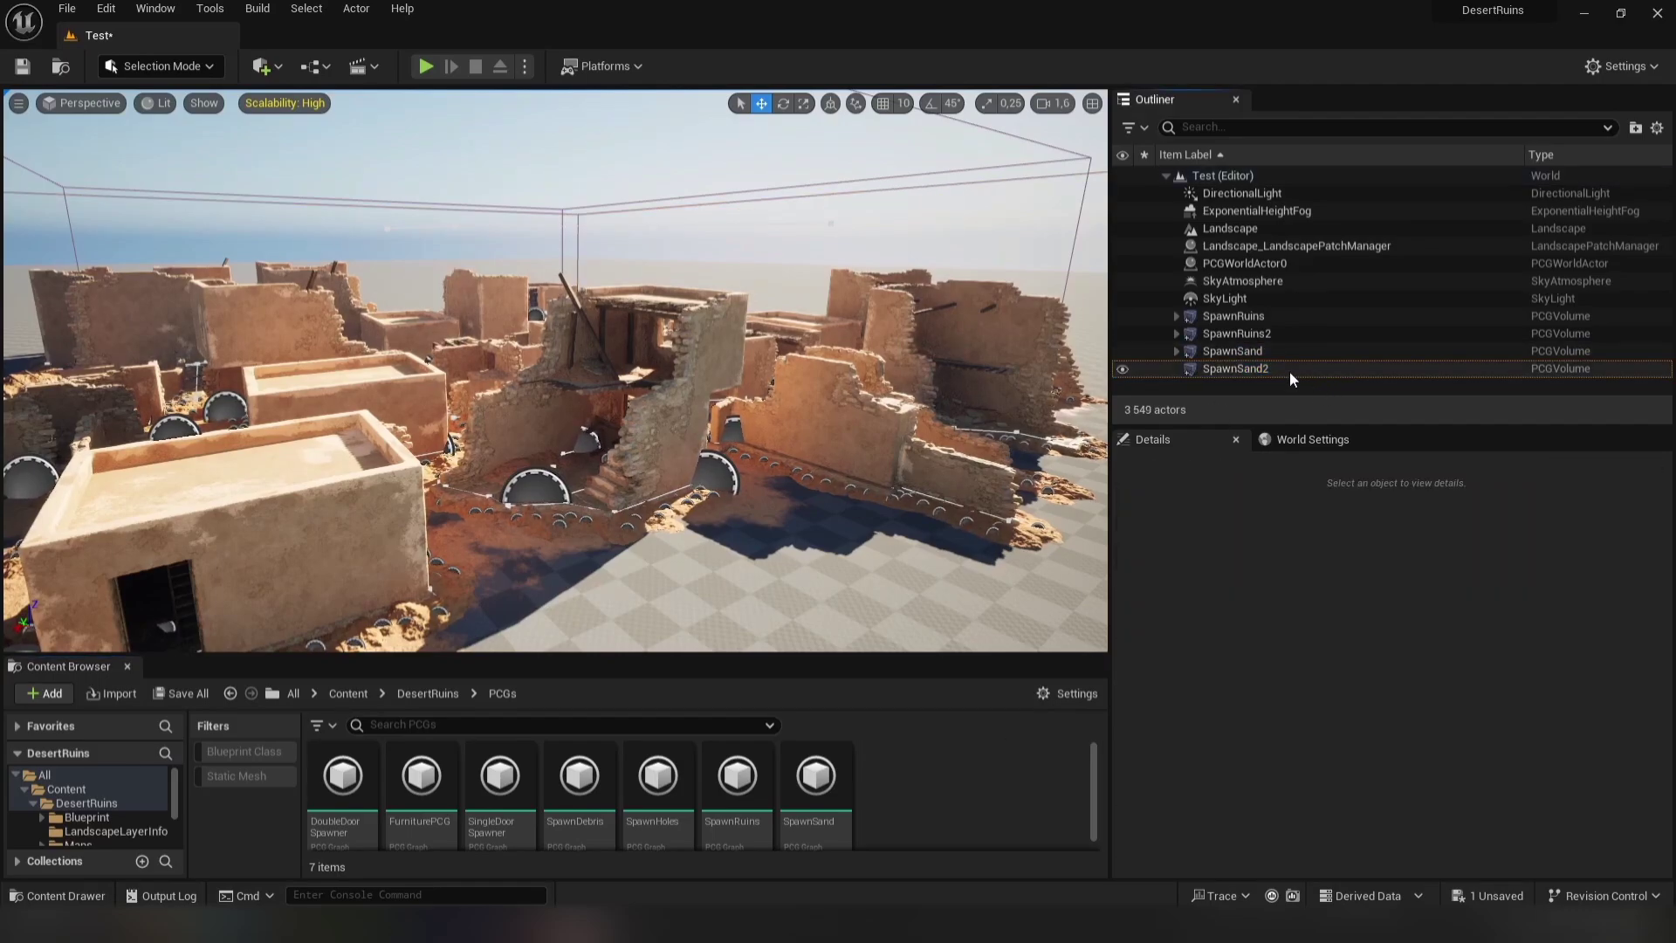
# - Assign the SpawnDebris PCG graph to SpawnSand2 and generate the debris
pyautogui.click(1393, 373)
pyautogui.scroll(-1, 1221, 815)
pyautogui.moveTo(578, 777); pyautogui.dragTo(1454, 793)
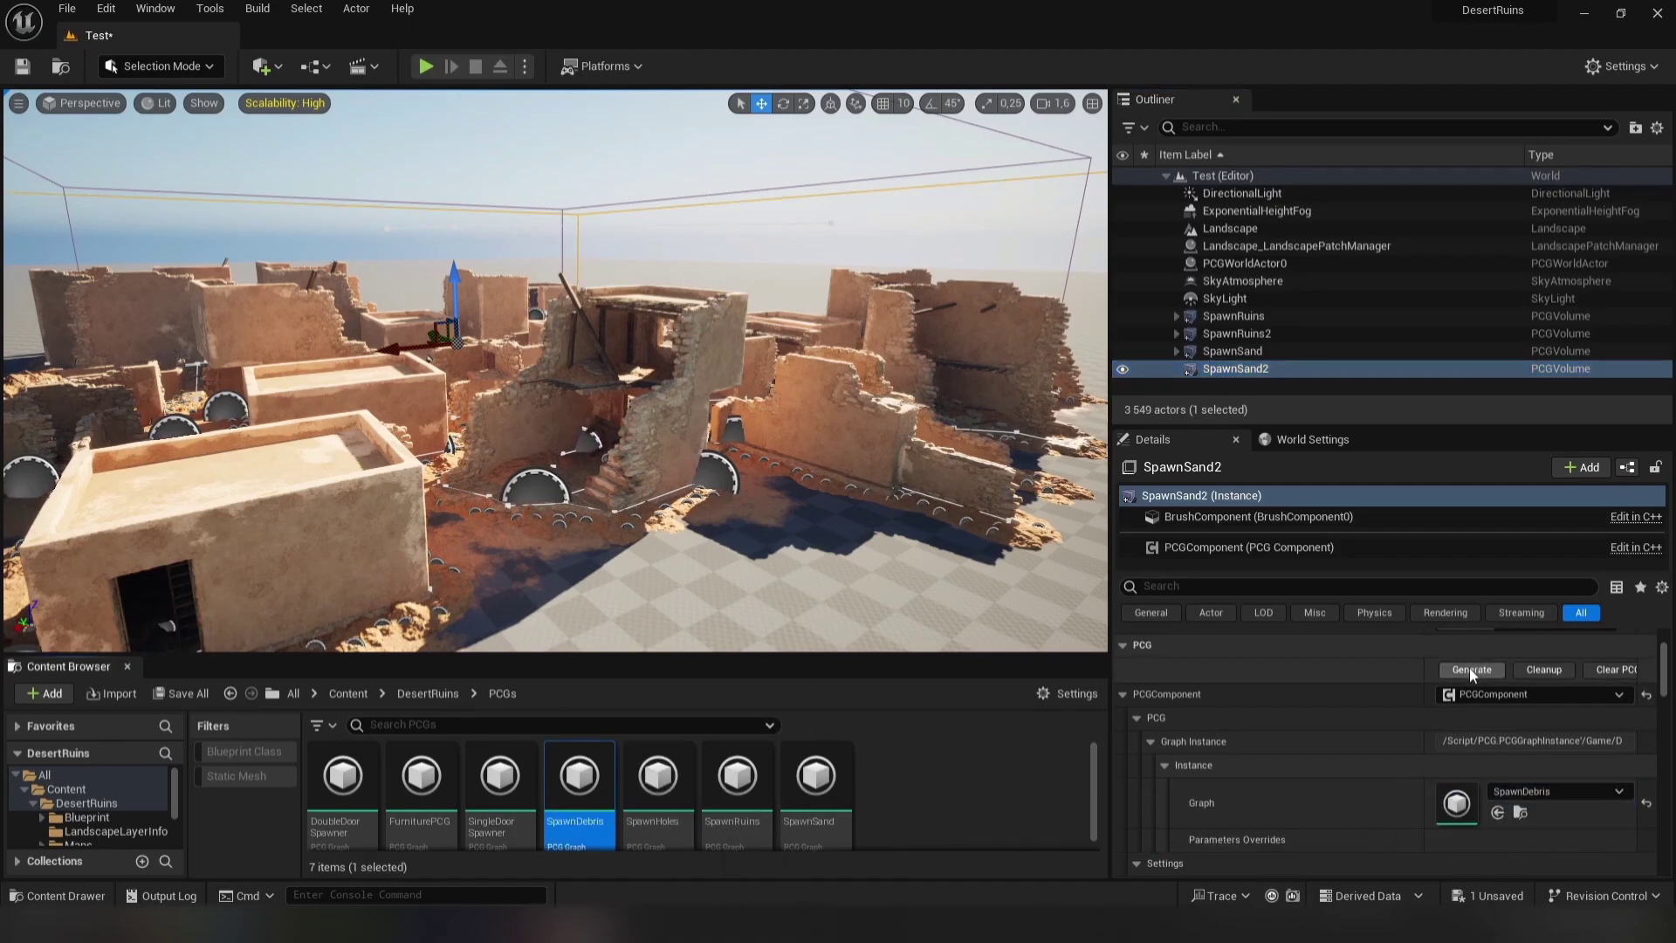
pyautogui.click(1471, 669)
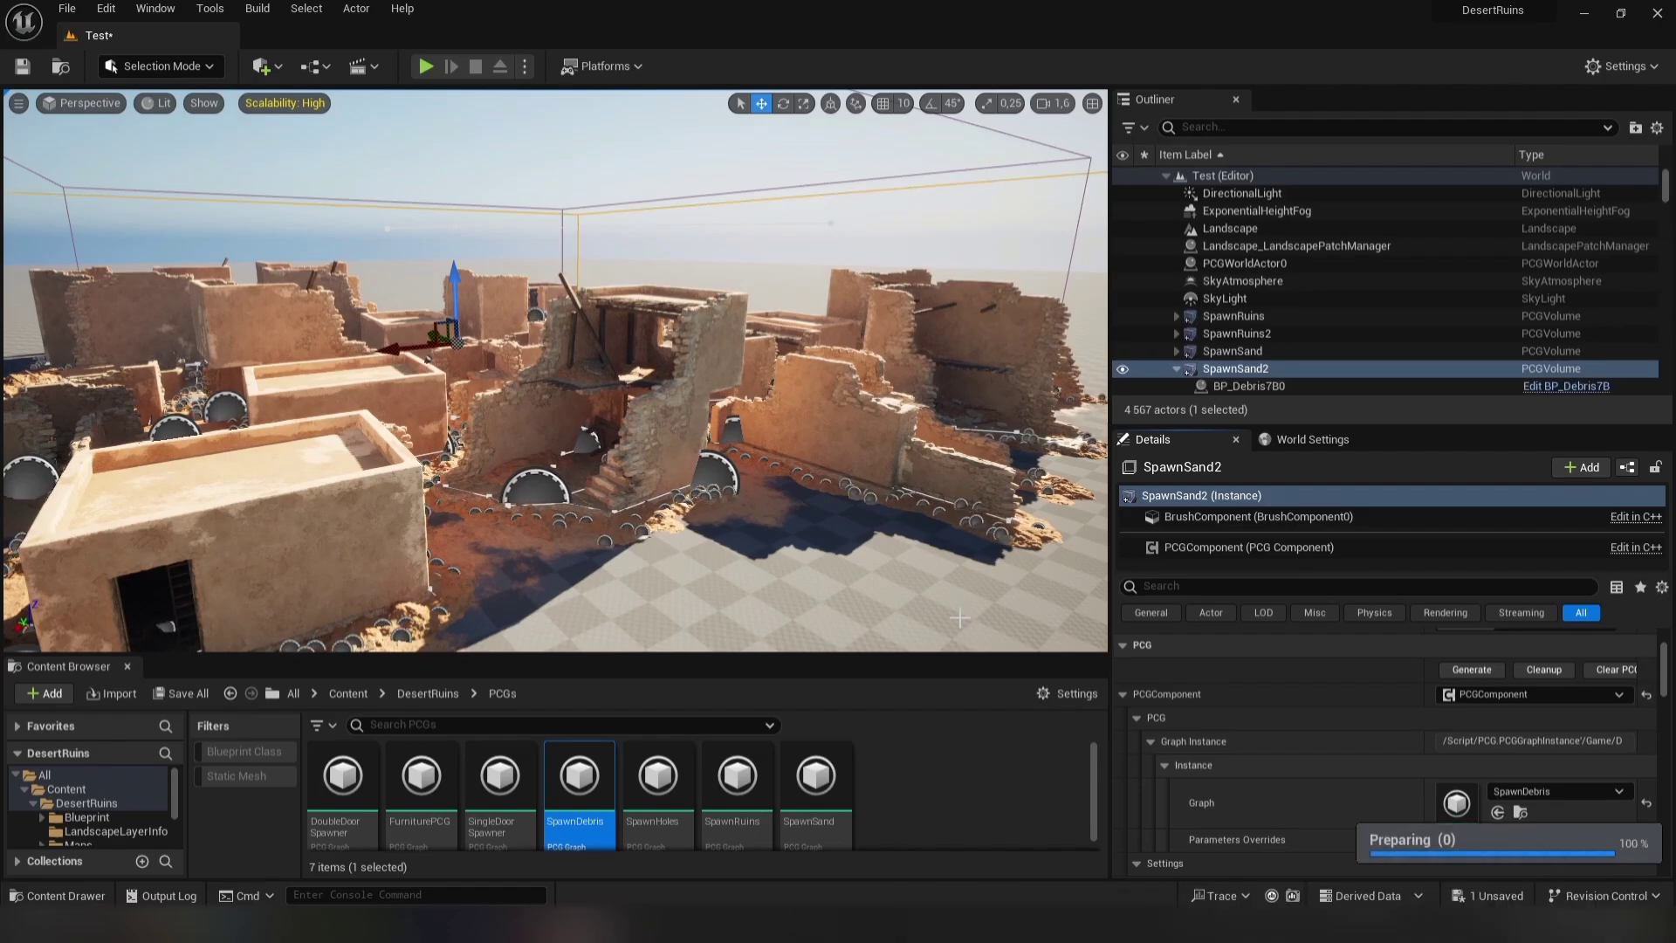
# - Examine the generated debris up close between the ruins
pyautogui.moveTo(895, 580)
pyautogui.mouseDown(button='right')
pyautogui.moveTo(968, 633)
pyautogui.moveTo(790, 537)
pyautogui.moveTo(864, 524)
pyautogui.moveTo(881, 593)
pyautogui.moveTo(811, 602)
pyautogui.moveTo(899, 585)
pyautogui.moveTo(916, 602)
pyautogui.moveTo(846, 650)
pyautogui.moveTo(920, 602)
pyautogui.moveTo(873, 620)
pyautogui.moveTo(916, 559)
pyautogui.moveTo(881, 579)
pyautogui.mouseUp(button='right')
pyautogui.press('w')
pyautogui.press('g')
pyautogui.press('w')
pyautogui.press('w')
pyautogui.press('w')
pyautogui.scroll(-1, 881, 578)
# - Move a flat debris slab across the sand beside the other slabs and rotate it
pyautogui.click(456, 425)
pyautogui.moveTo(456, 425); pyautogui.dragTo(419, 425, button='right')
pyautogui.press('a')
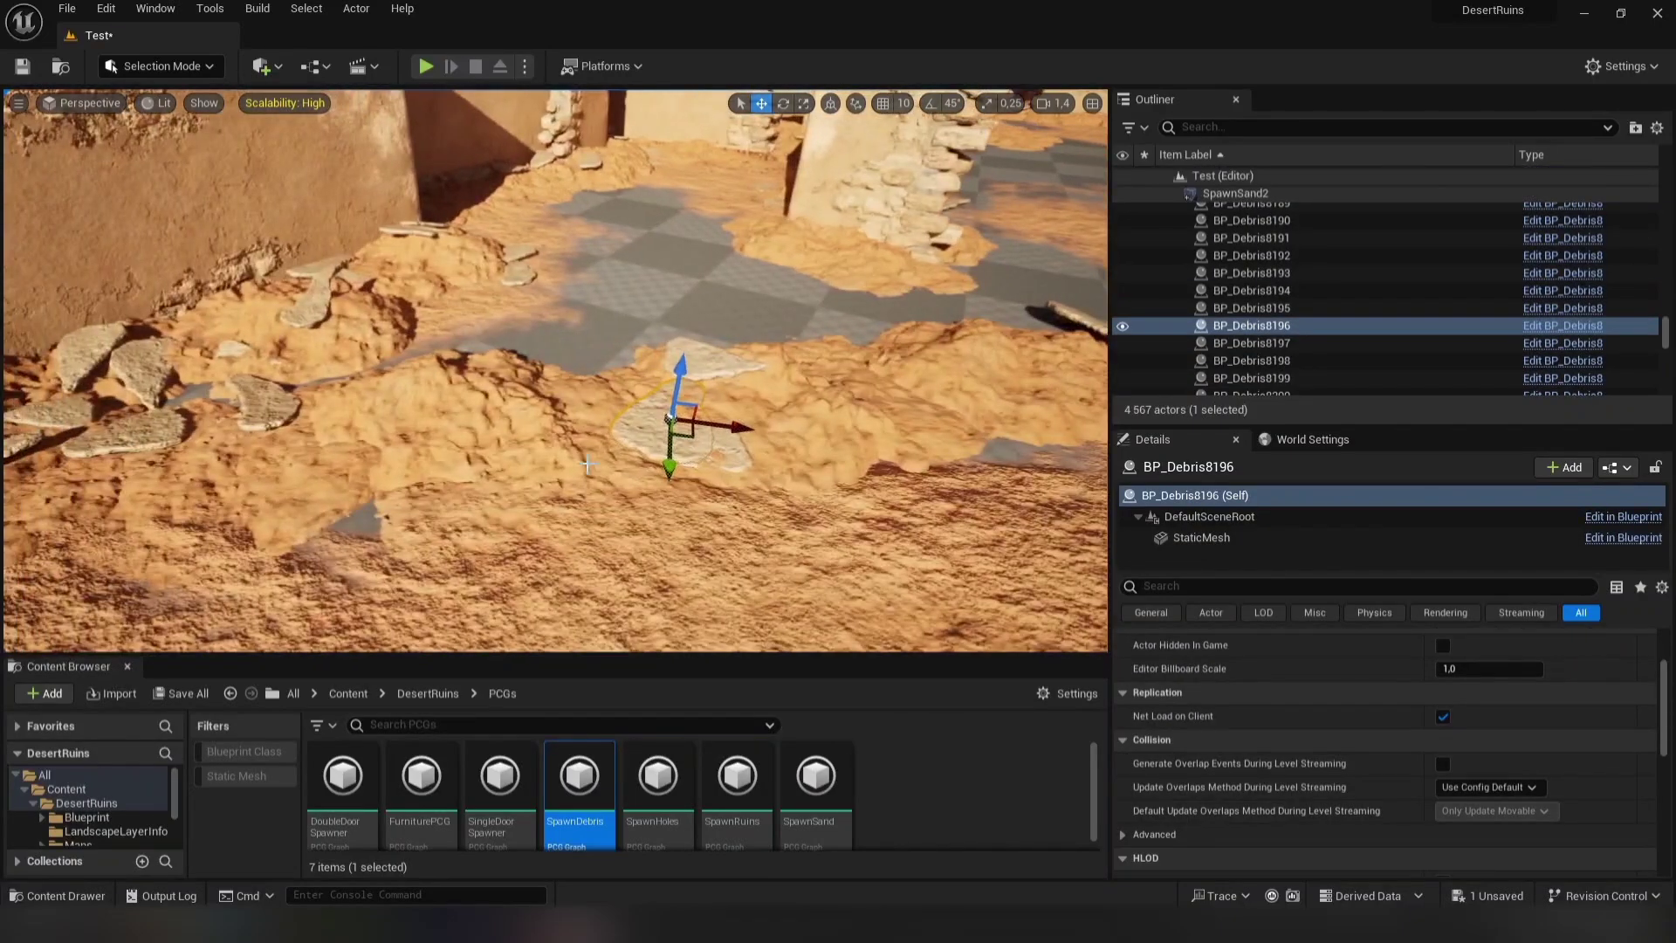
pyautogui.moveTo(693, 435); pyautogui.dragTo(587, 441)
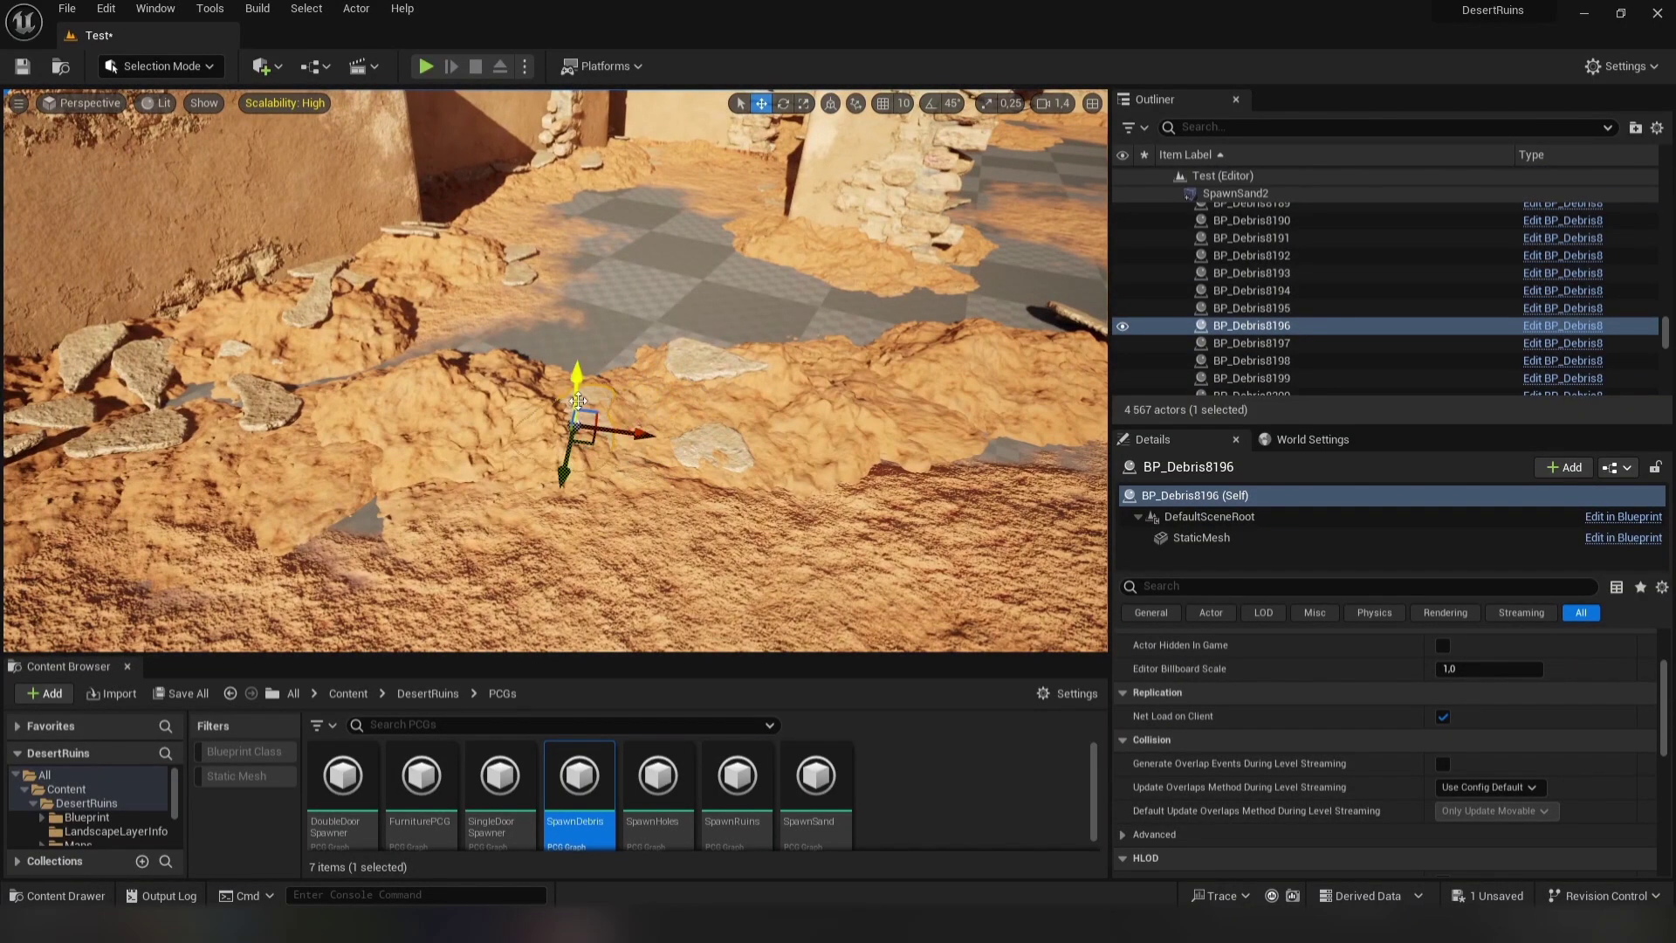
pyautogui.press('e')
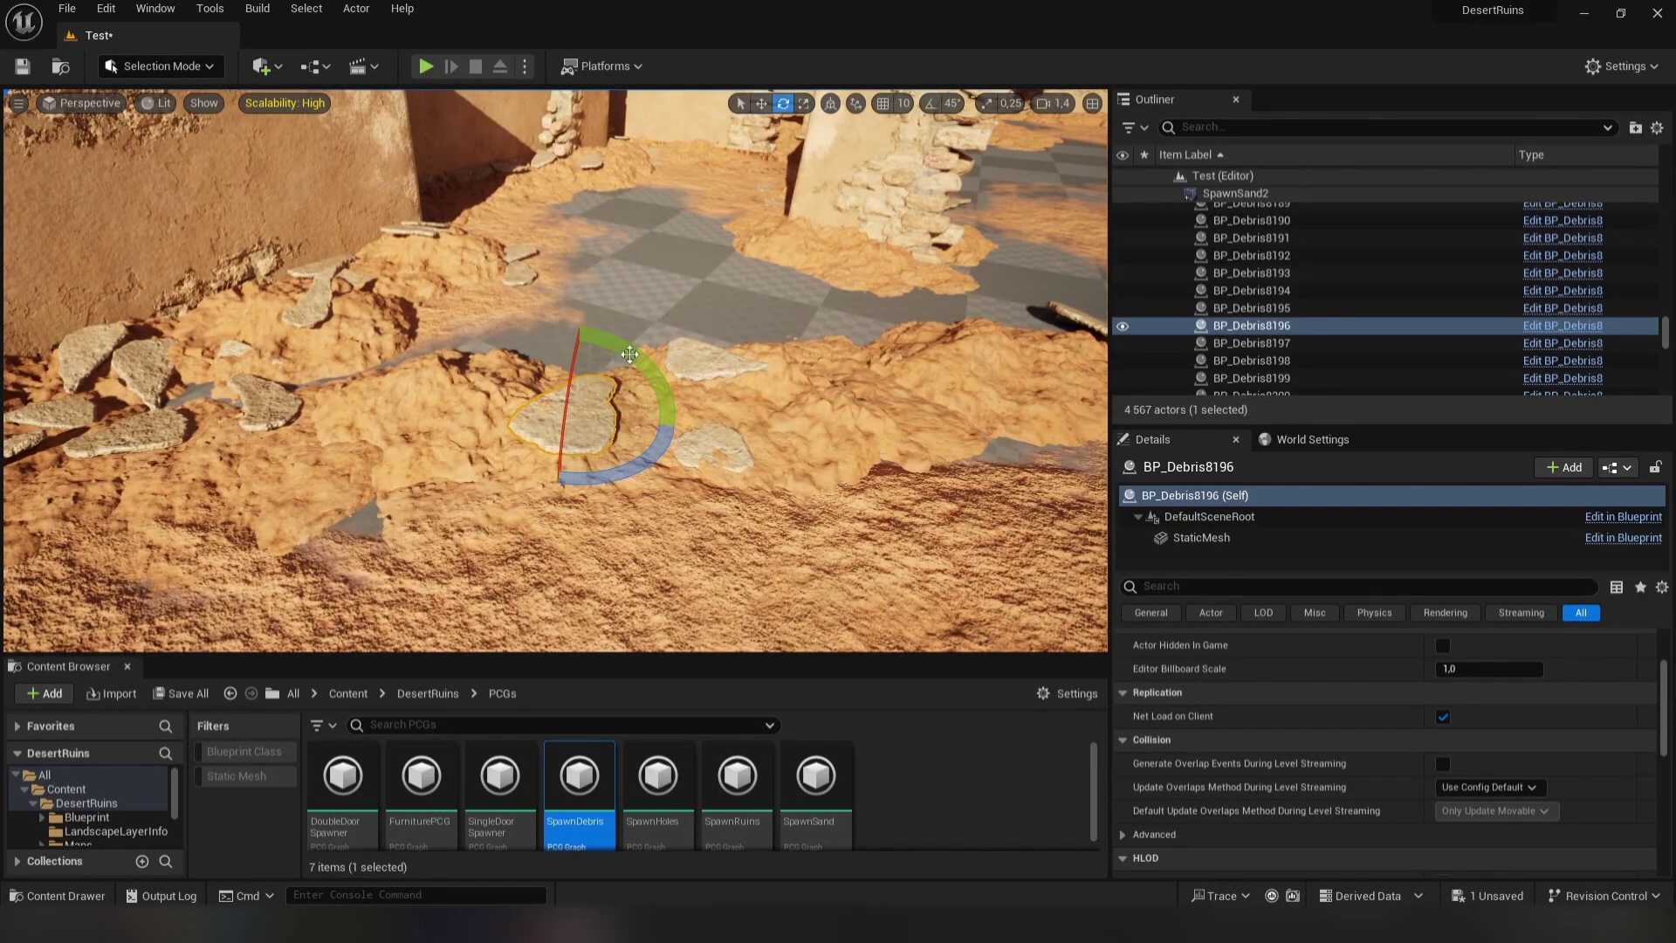
pyautogui.moveTo(672, 420); pyautogui.dragTo(680, 434)
pyautogui.moveTo(779, 453)
pyautogui.mouseDown(button='right')
pyautogui.moveTo(818, 453)
pyautogui.moveTo(780, 453)
pyautogui.mouseUp(button='right')
pyautogui.press('g')
pyautogui.press('g')
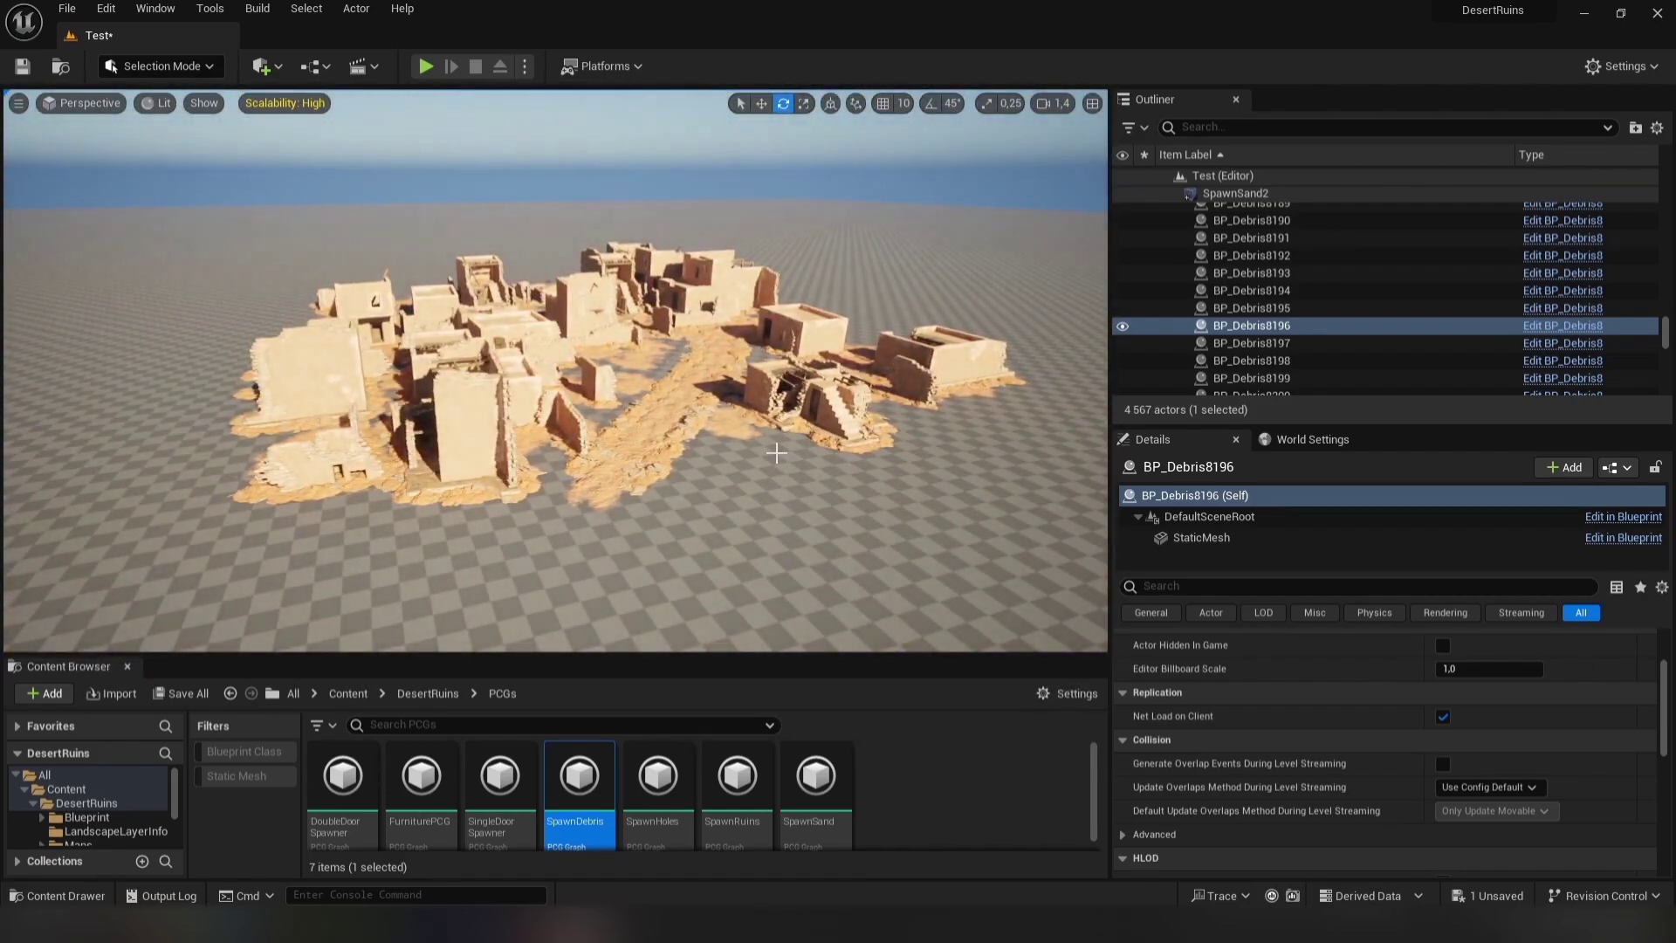